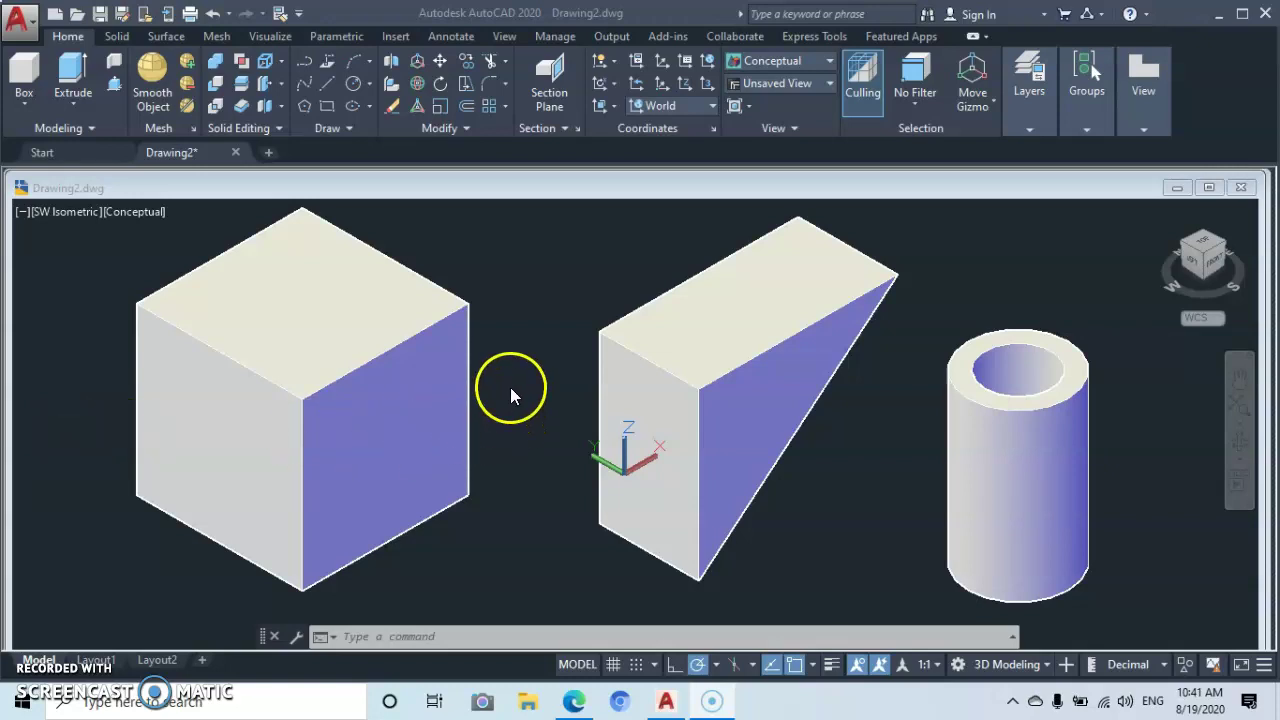
{"action": "left_click", "coordinate": [511, 393]}
{"action": "left_click", "coordinate": [529, 364]}
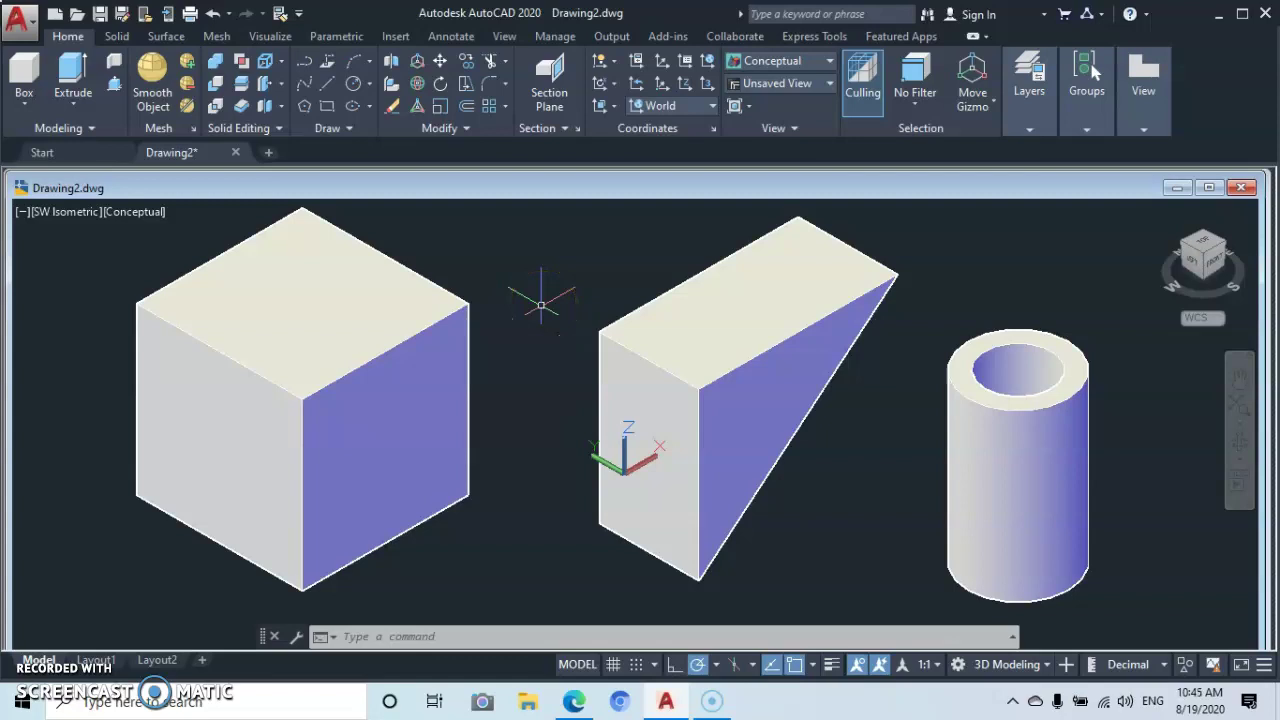
Run DIMSTYLE and open the Standard dimension style for modification.
{"action": "type", "text": "M"}
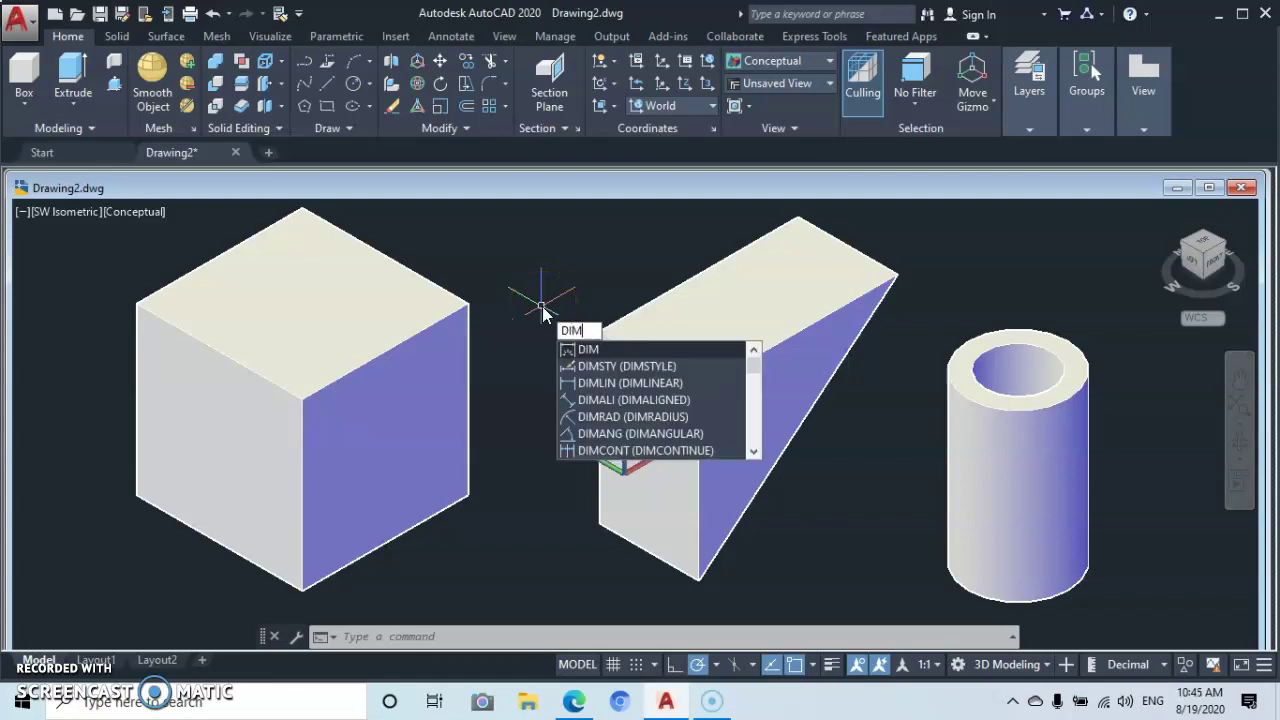
{"action": "type", "text": "STYLE"}
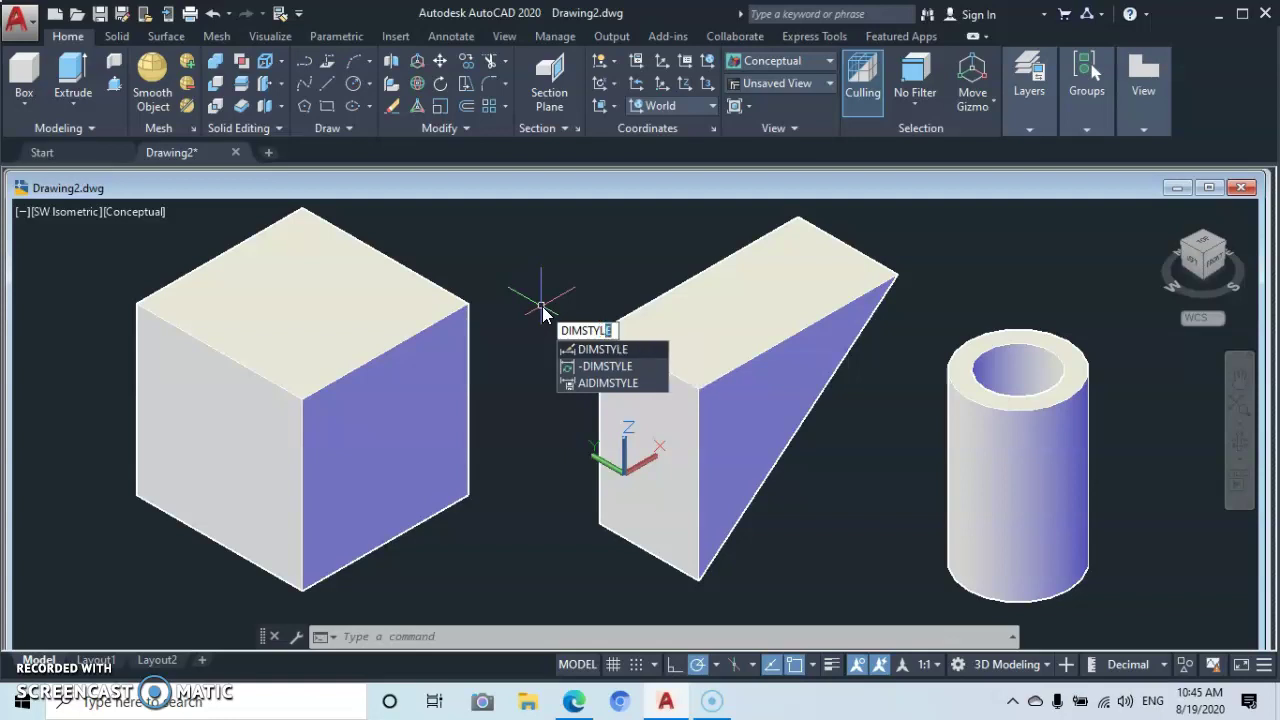
{"action": "key", "text": "Return"}
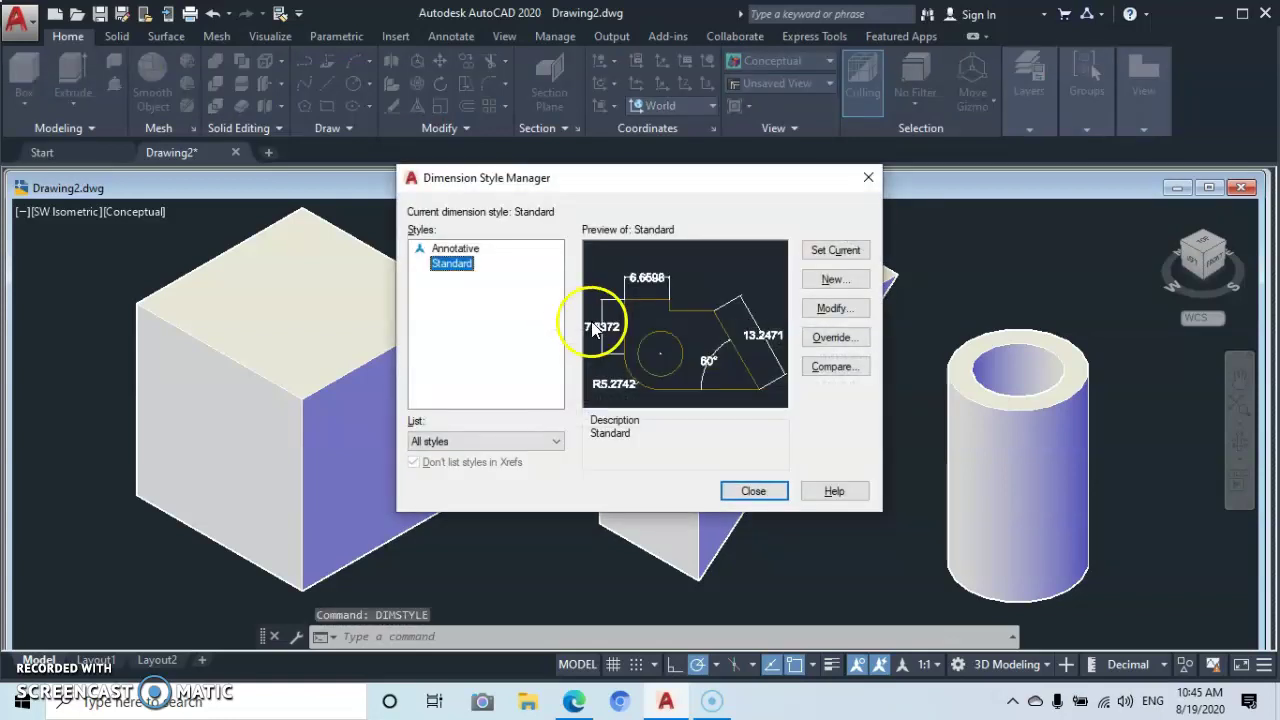
{"action": "left_click", "coordinate": [836, 310]}
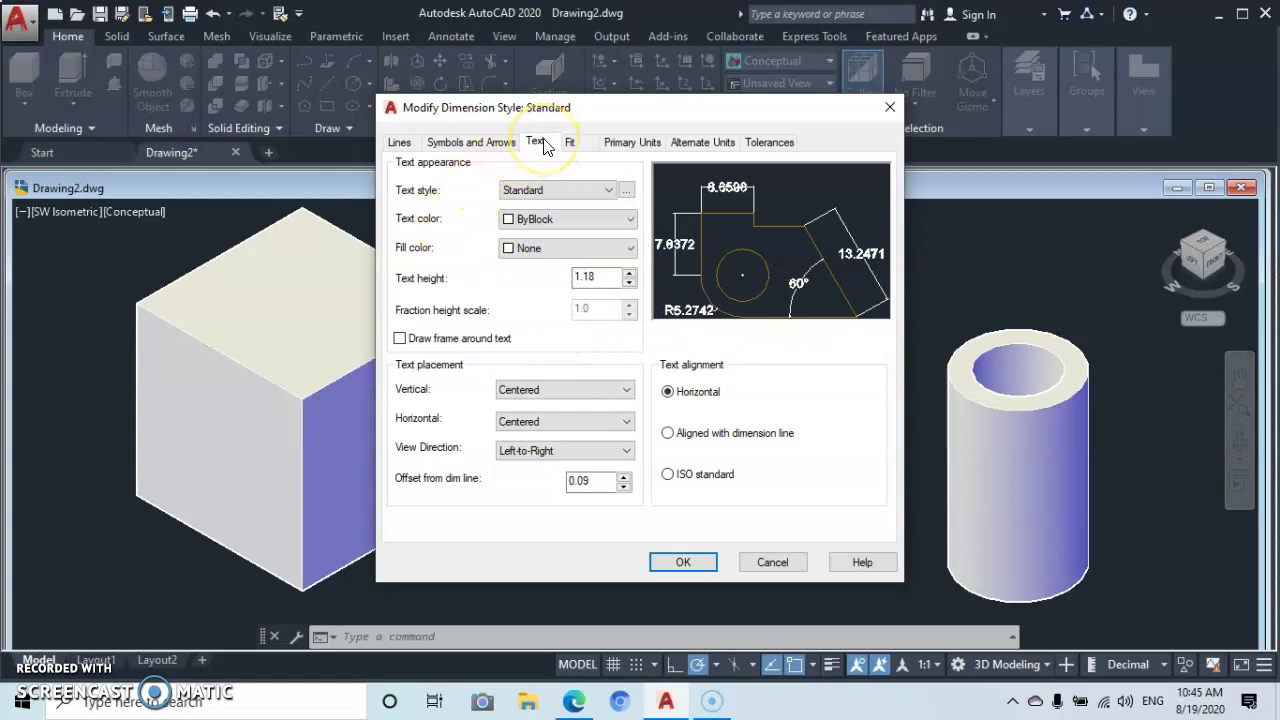
Try dimension text heights of 1.68 and 0.68, and return the height to 1.18.
{"action": "left_click", "coordinate": [630, 273]}
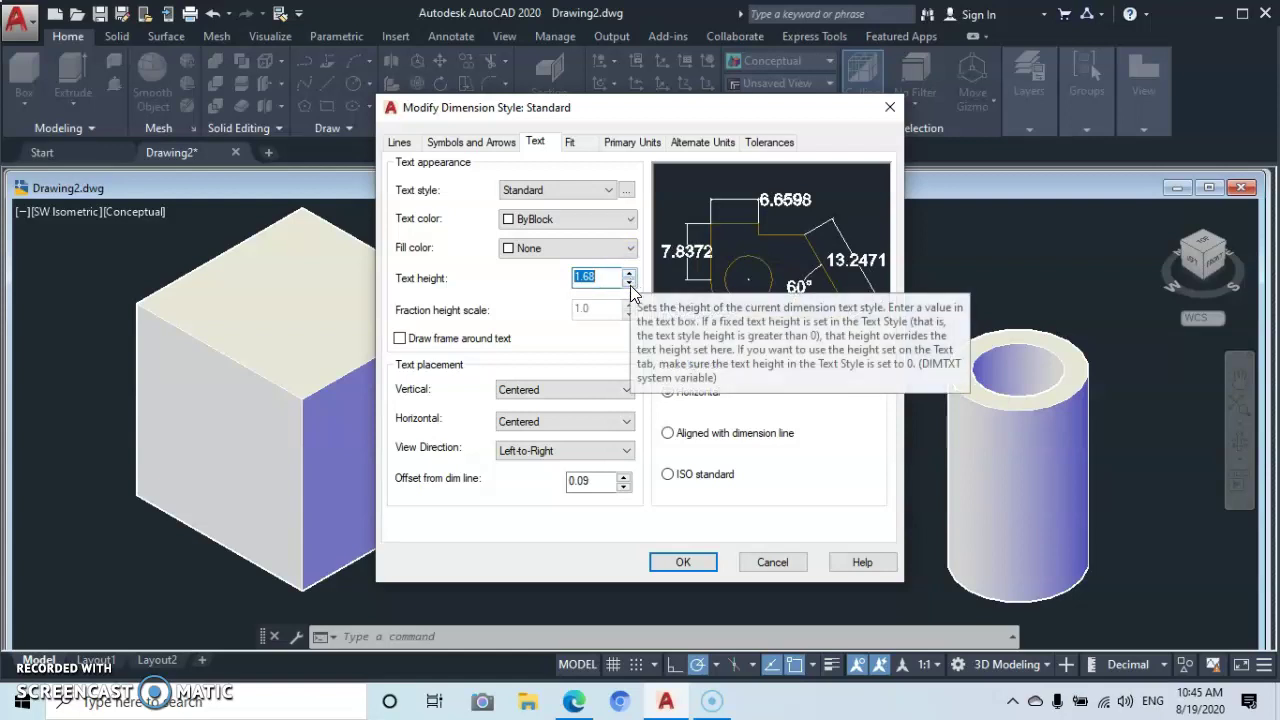
{"action": "left_click", "coordinate": [630, 284]}
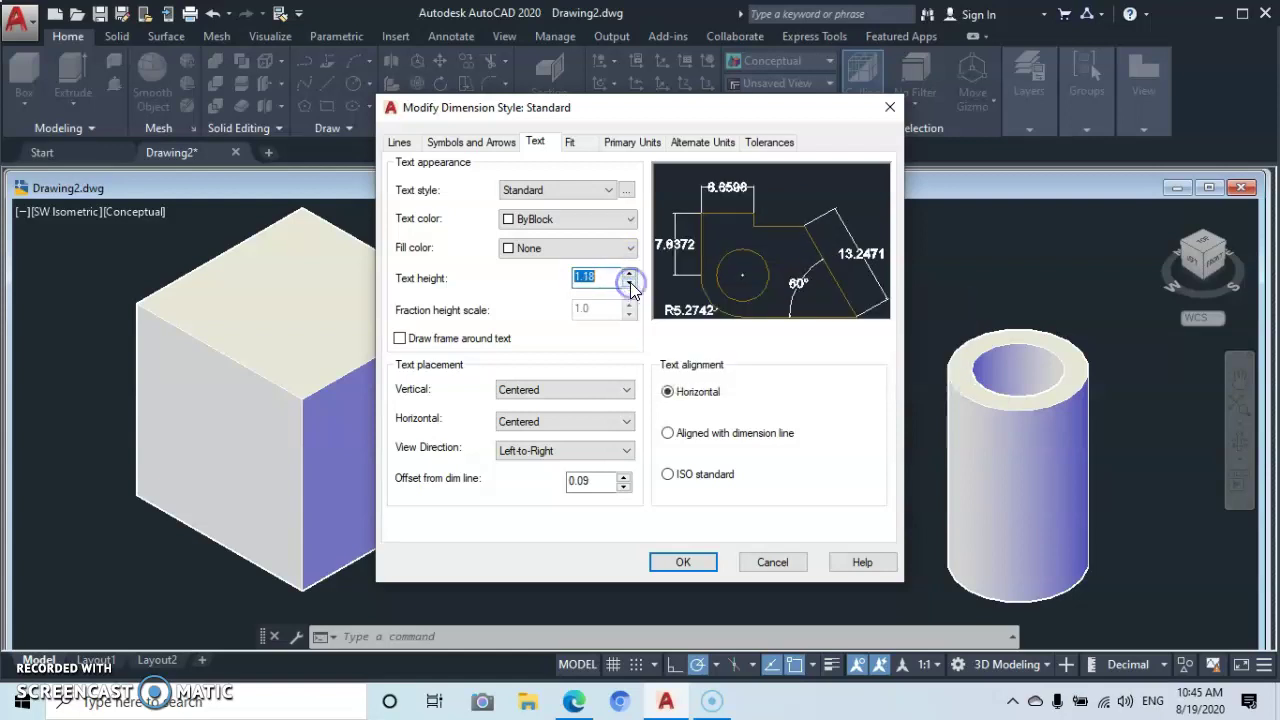
{"action": "left_click", "coordinate": [630, 284]}
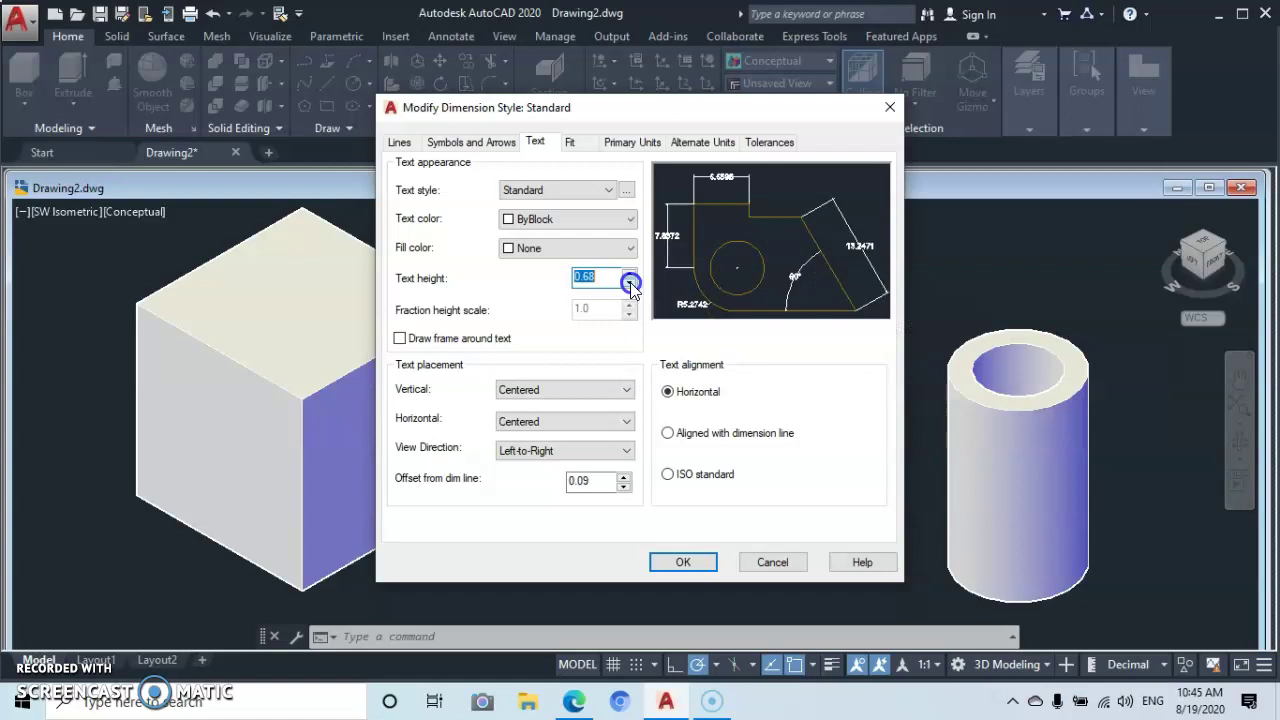
{"action": "left_click", "coordinate": [629, 274]}
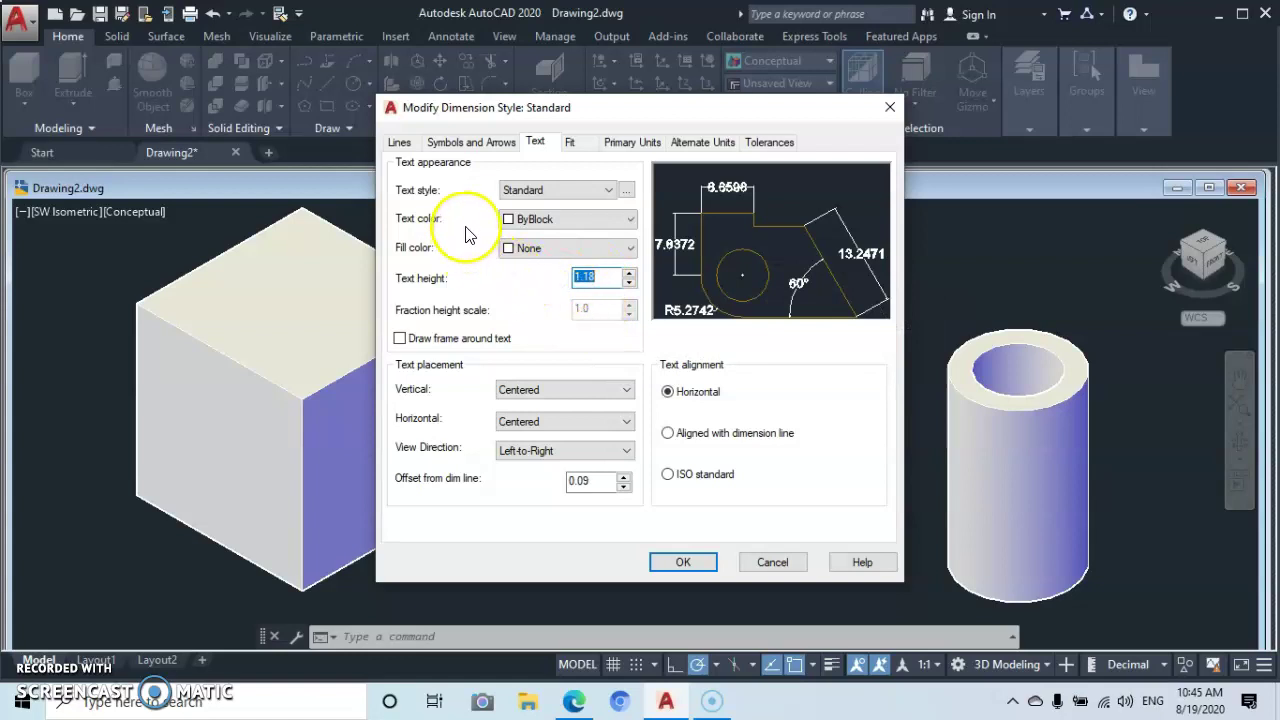
Set the Standard style's text color to Green and its linear dimension precision to 0.0, and save the style.
{"action": "left_click", "coordinate": [630, 219]}
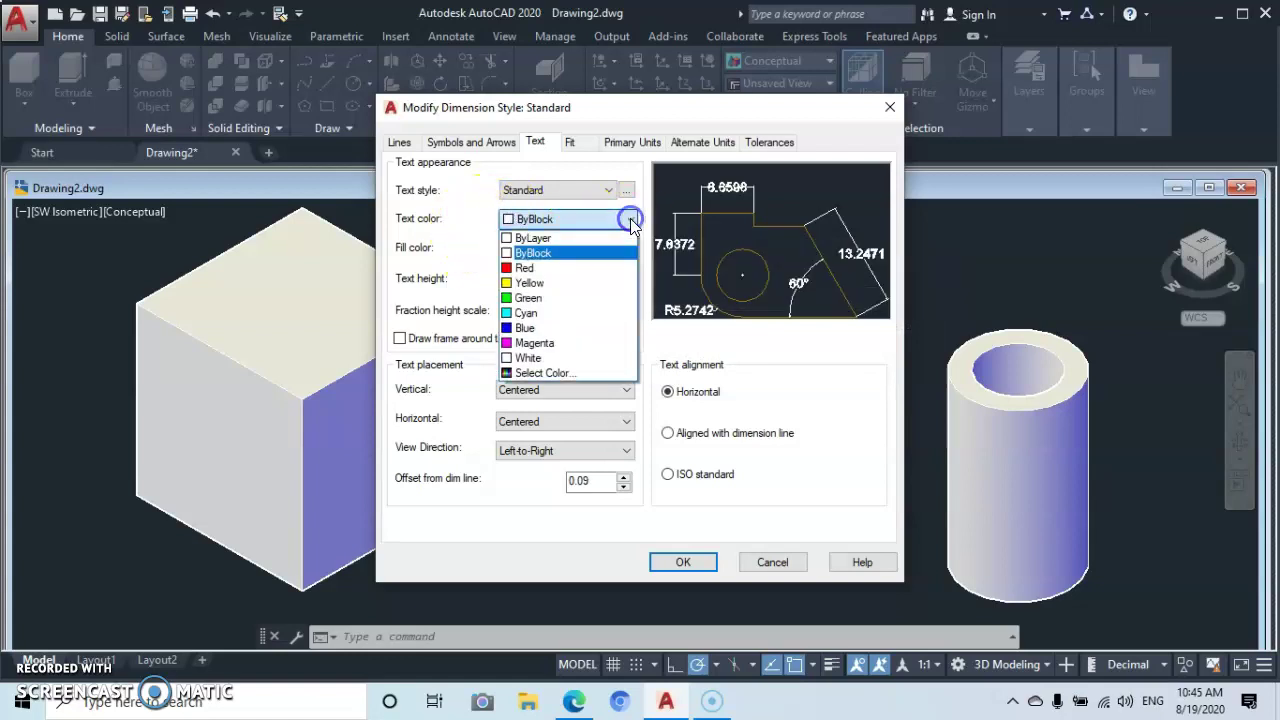
{"action": "left_click", "coordinate": [512, 298]}
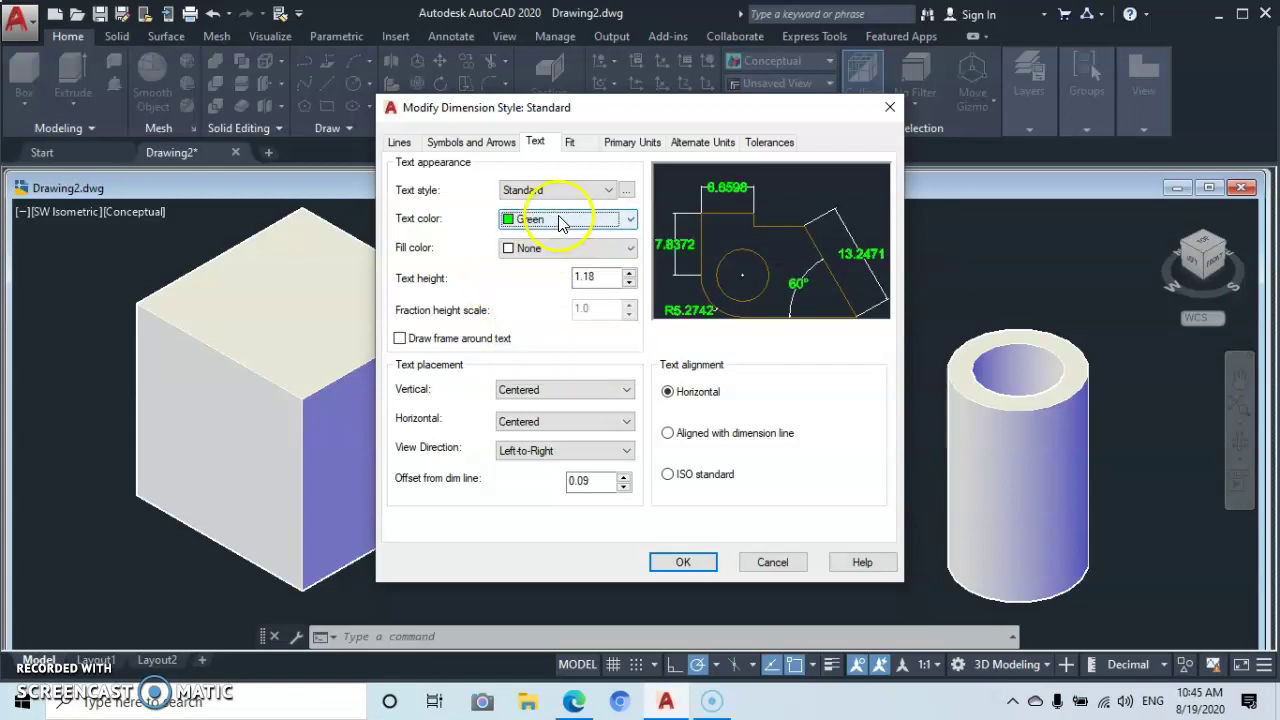
{"action": "left_click", "coordinate": [628, 146]}
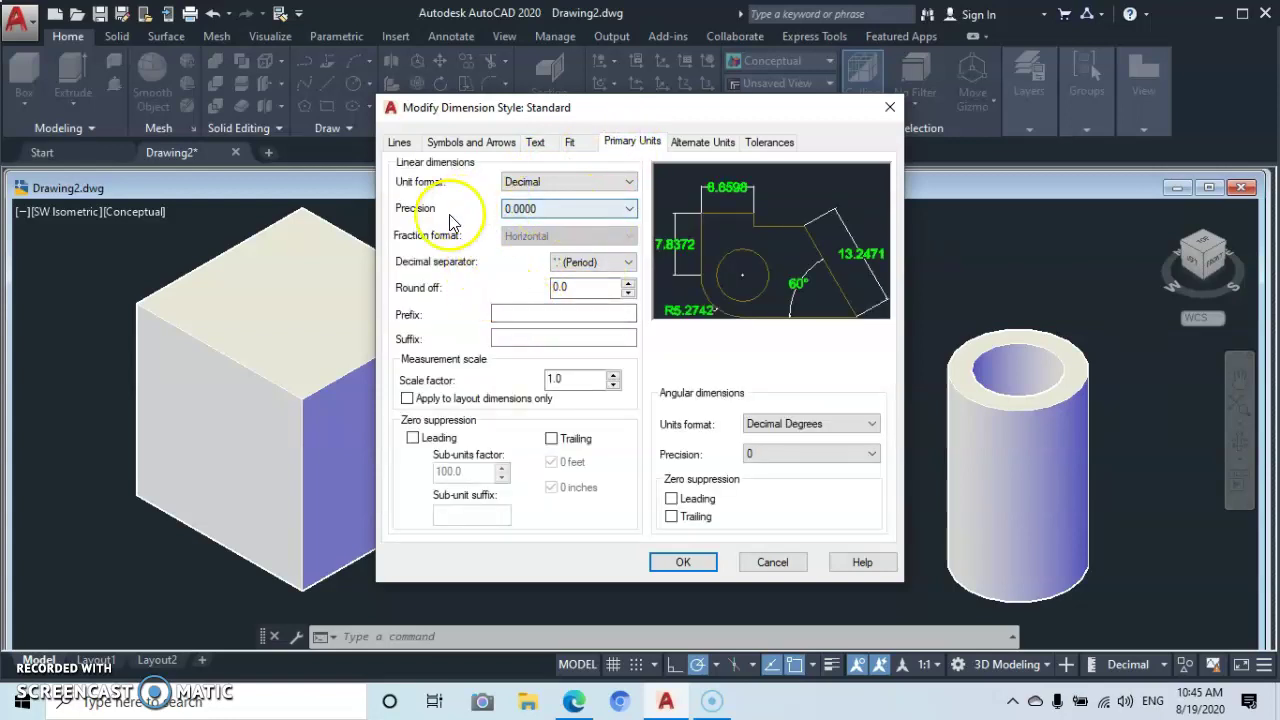
{"action": "left_click", "coordinate": [631, 209]}
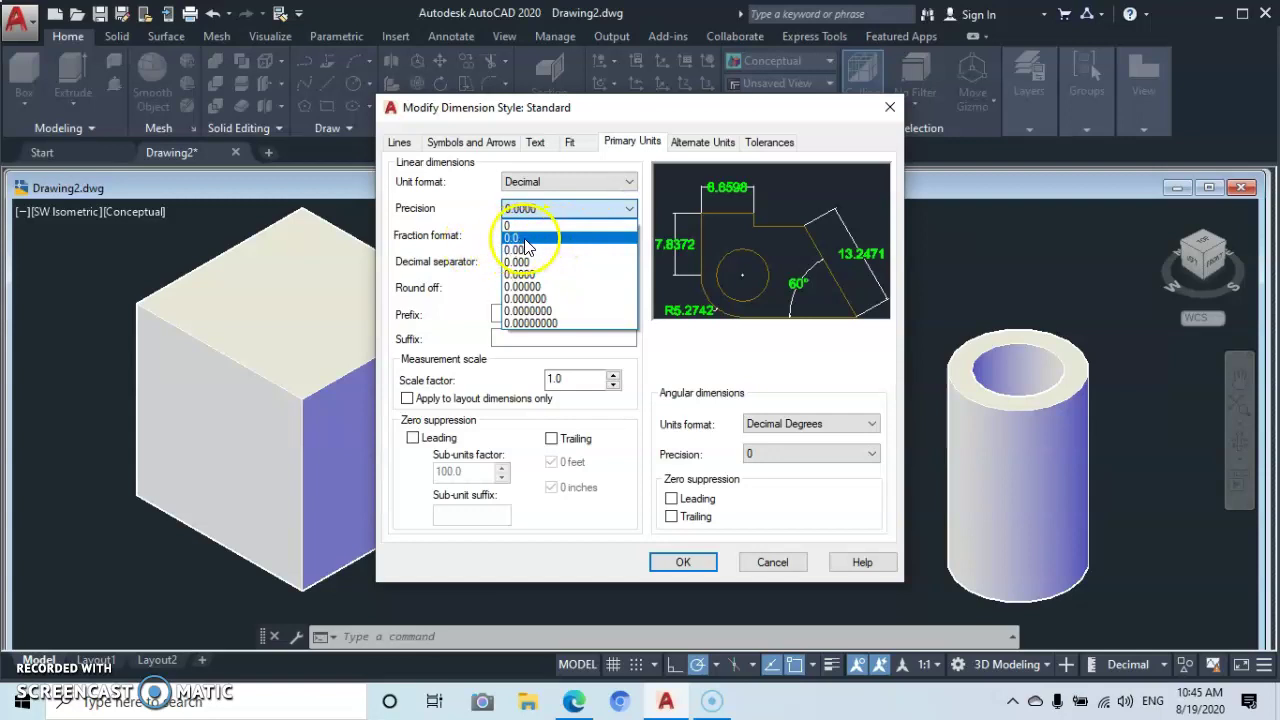
{"action": "left_click", "coordinate": [527, 240]}
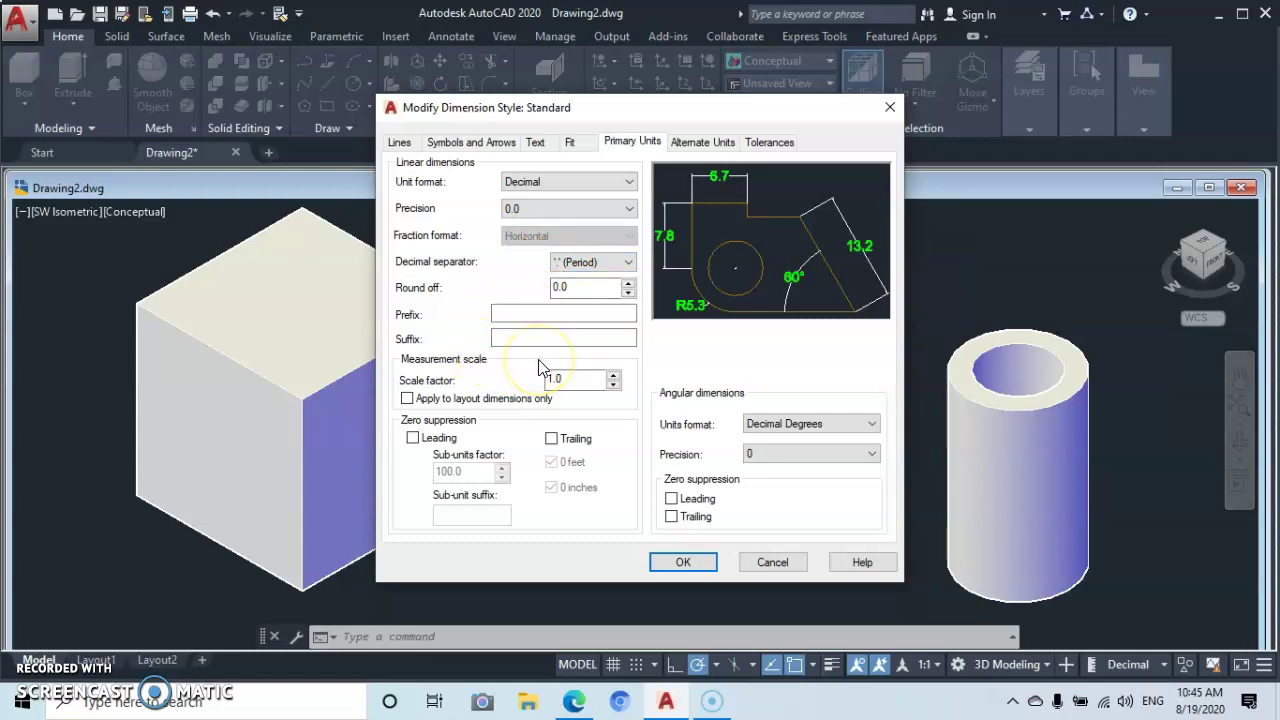
{"action": "left_click", "coordinate": [683, 564]}
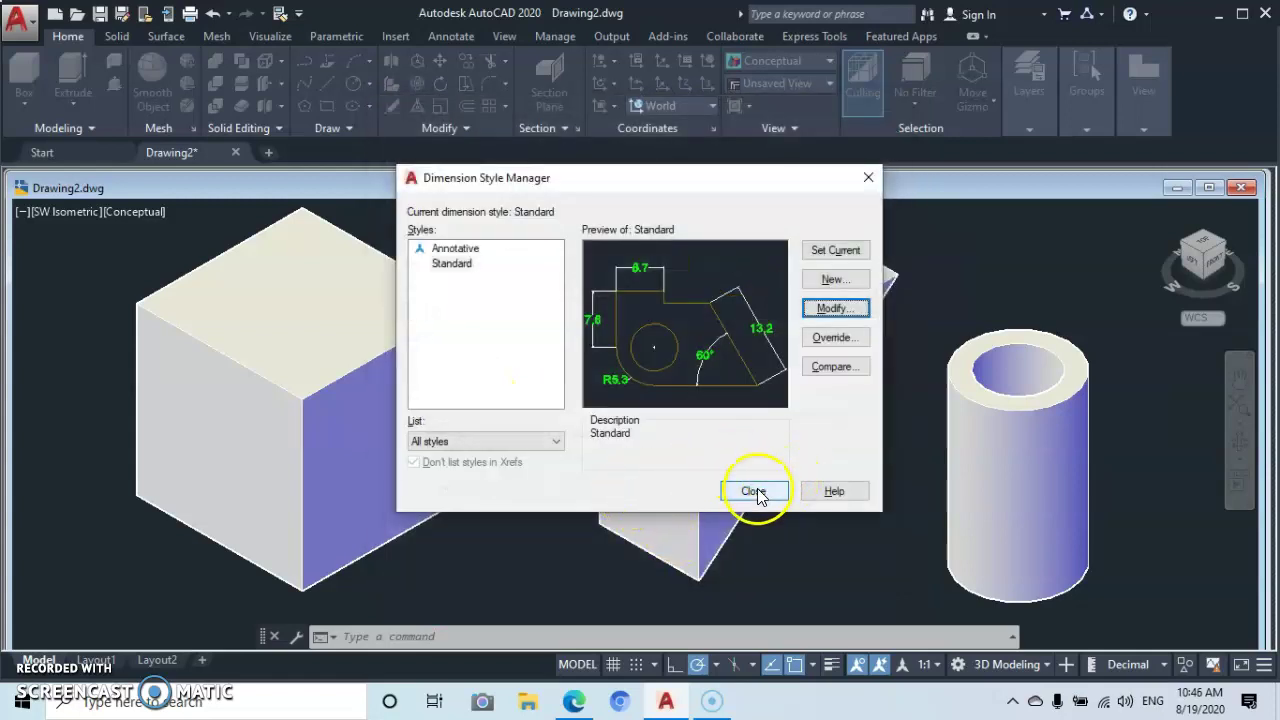
{"action": "left_click", "coordinate": [755, 492]}
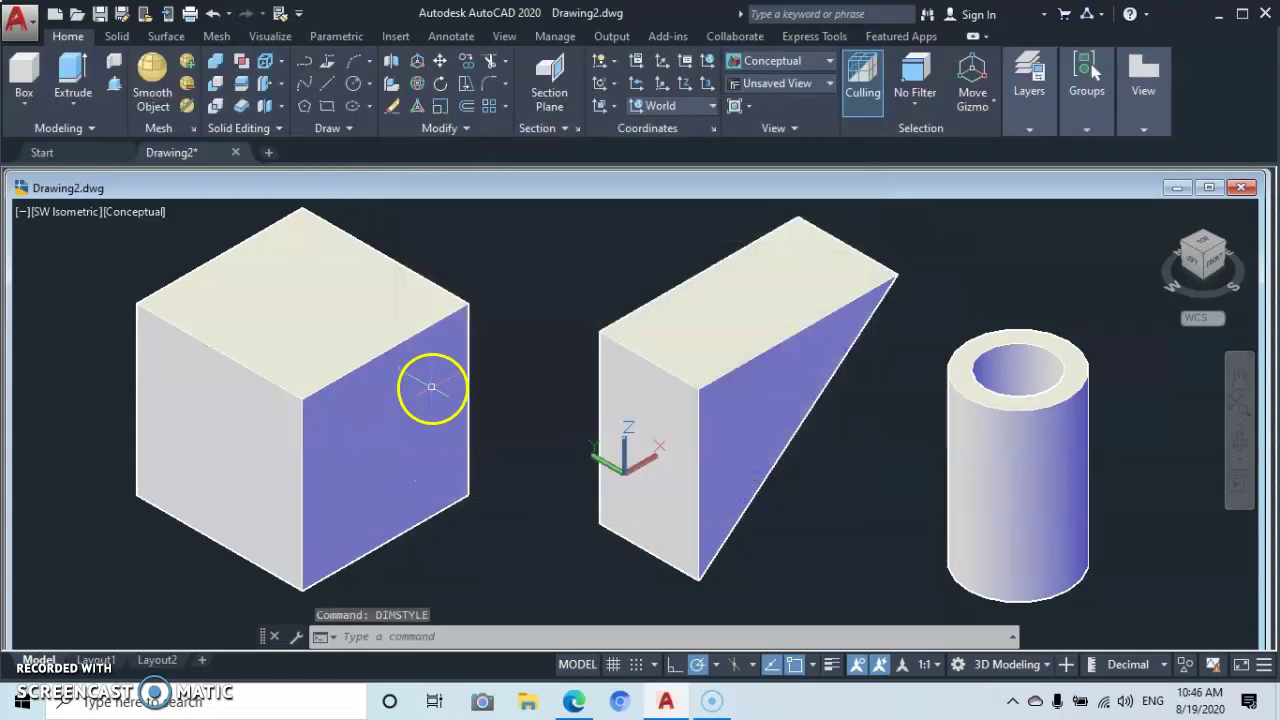
Align the UCS to the left vertical face of the cube with the UCS Face option.
{"action": "mouse_move", "coordinate": [431, 386]}
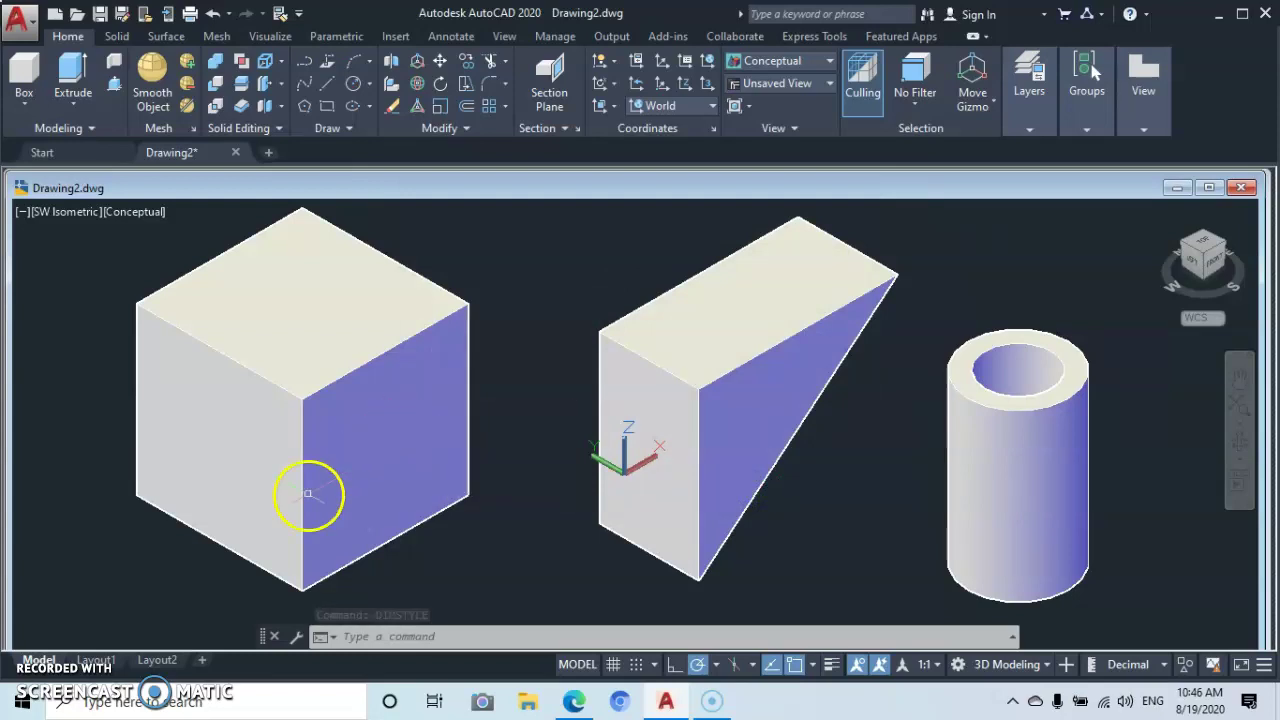
{"action": "mouse_move", "coordinate": [621, 490]}
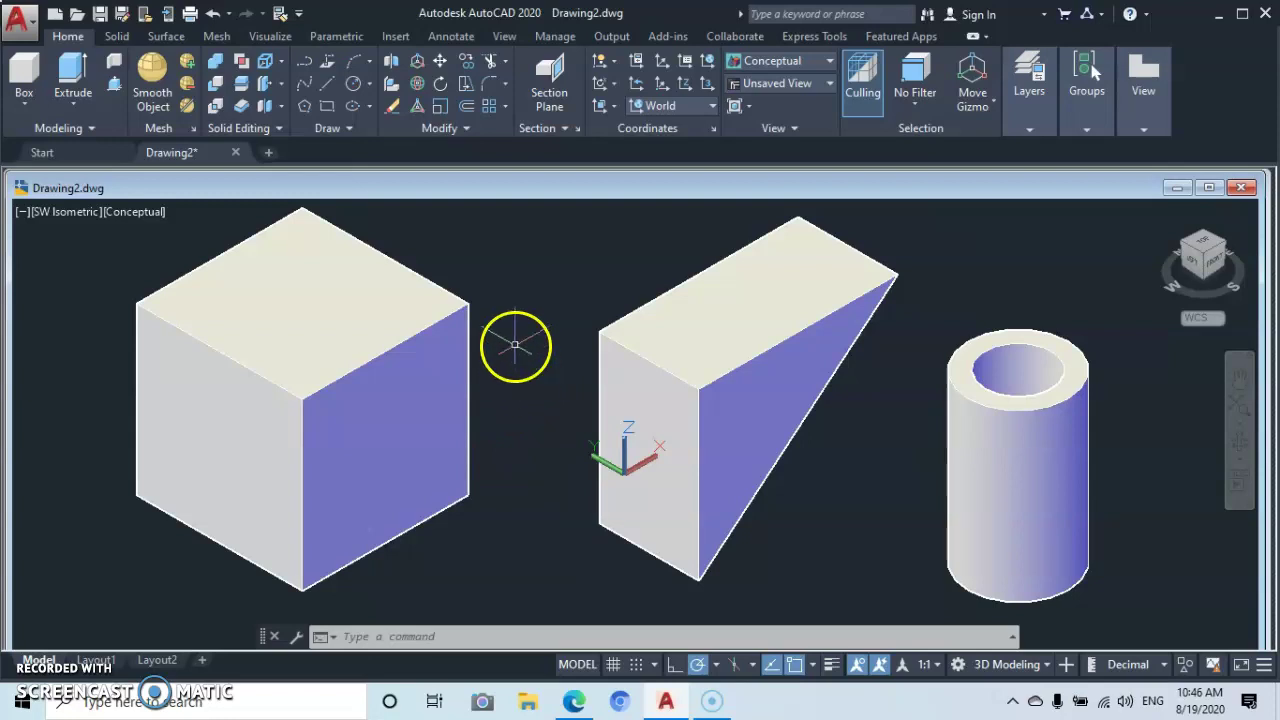
{"action": "left_click", "coordinate": [613, 105]}
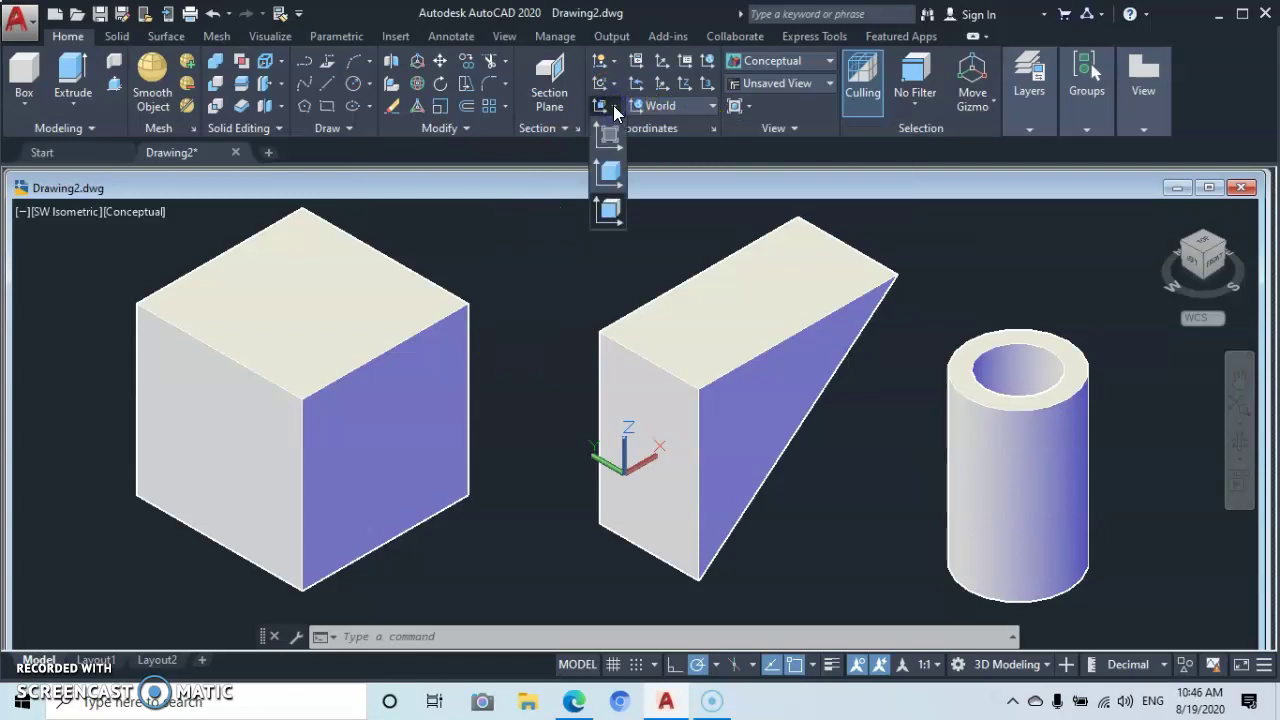
{"action": "left_click", "coordinate": [609, 134]}
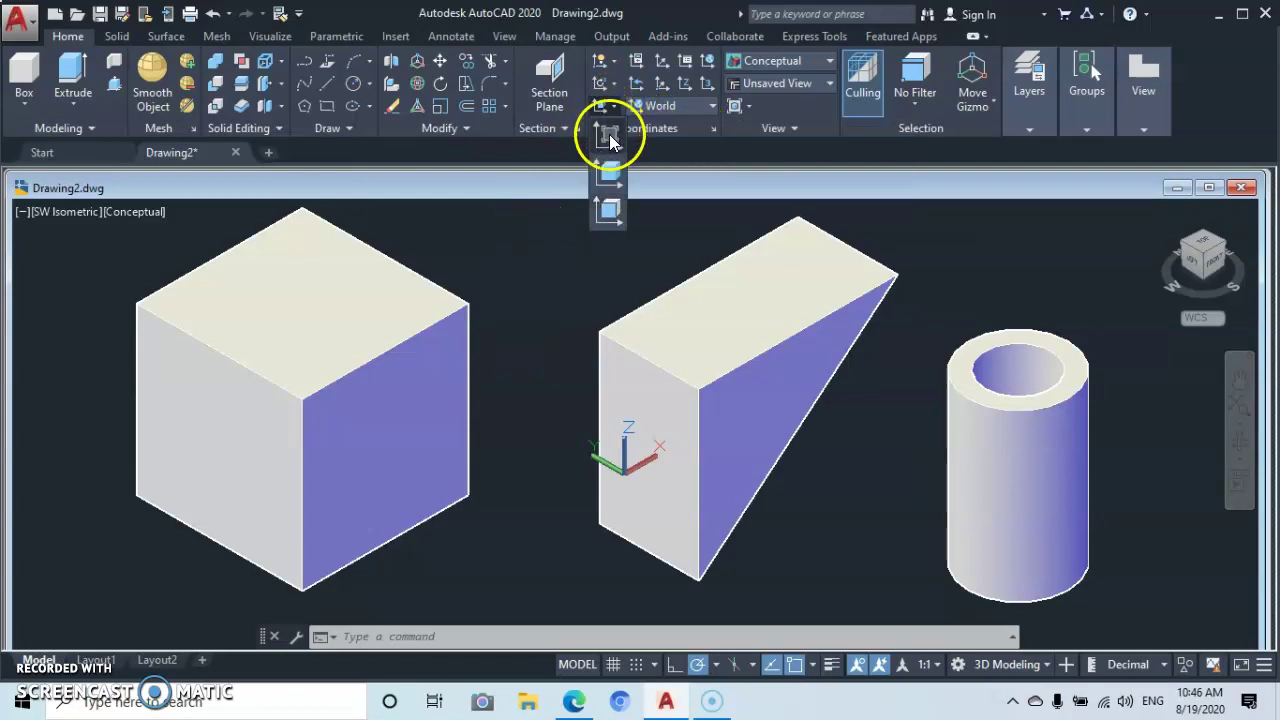
{"action": "left_click", "coordinate": [608, 214]}
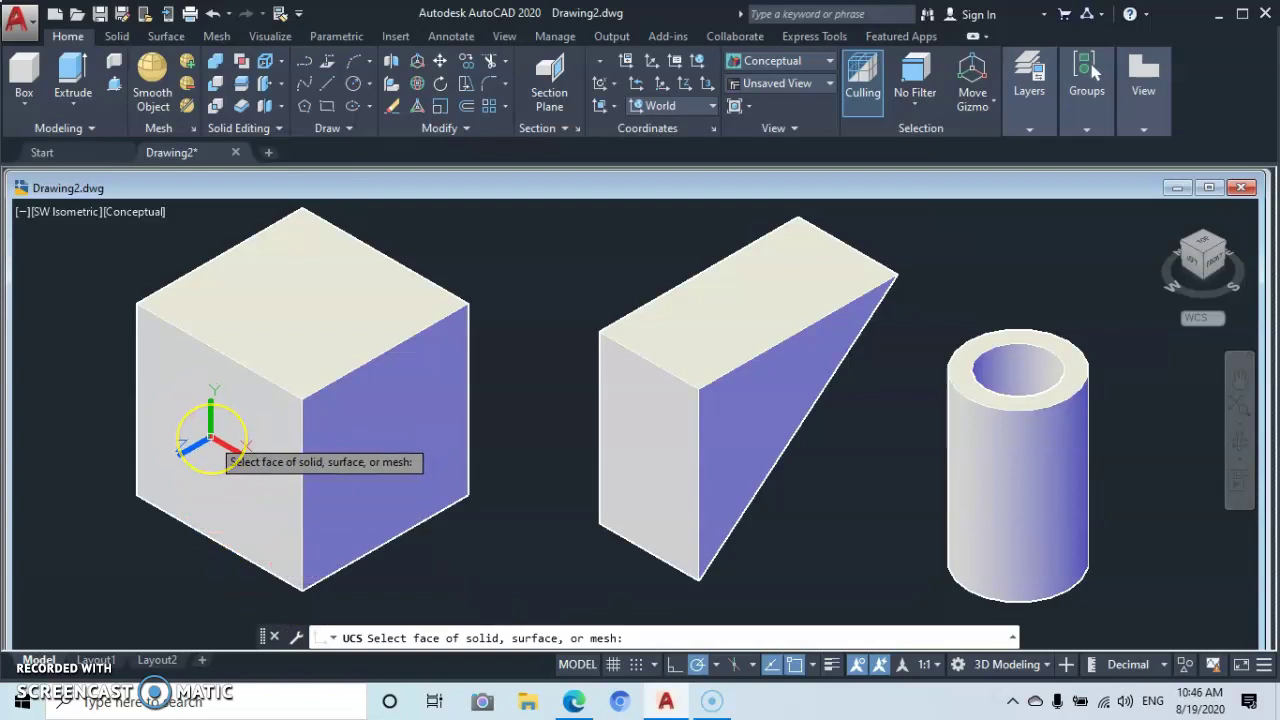
{"action": "left_click", "coordinate": [210, 438]}
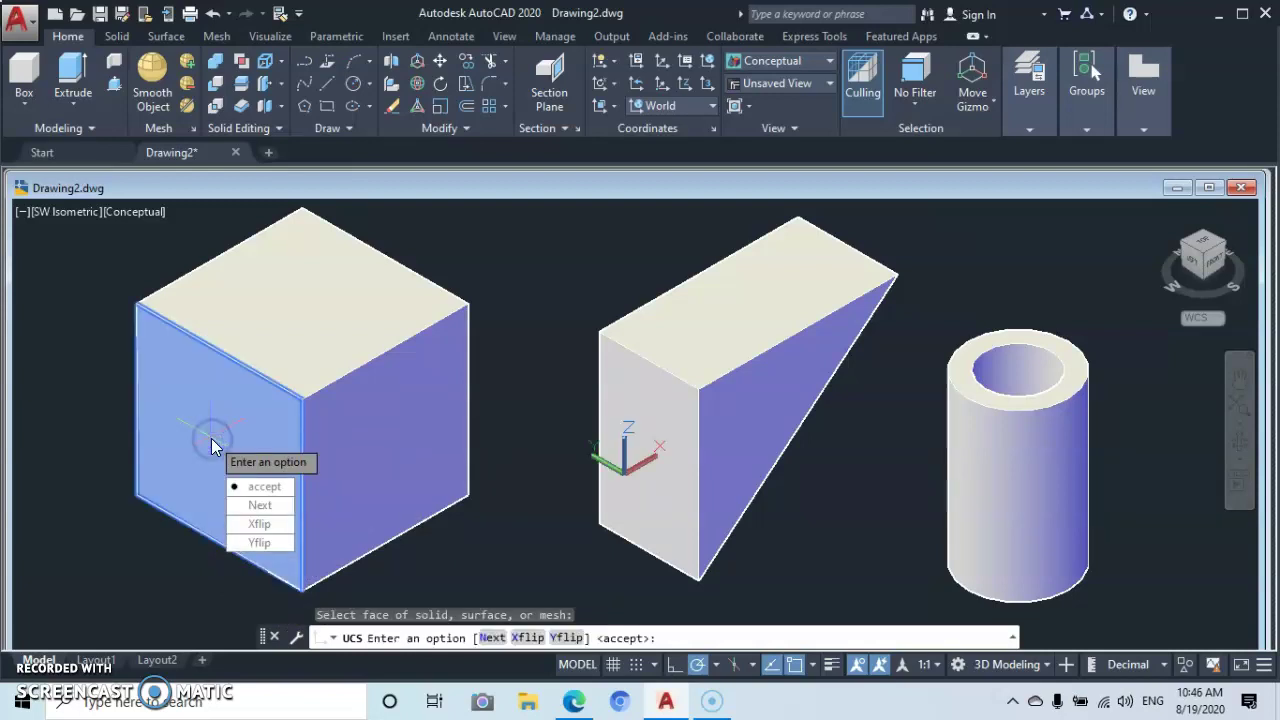
{"action": "key", "text": "Return"}
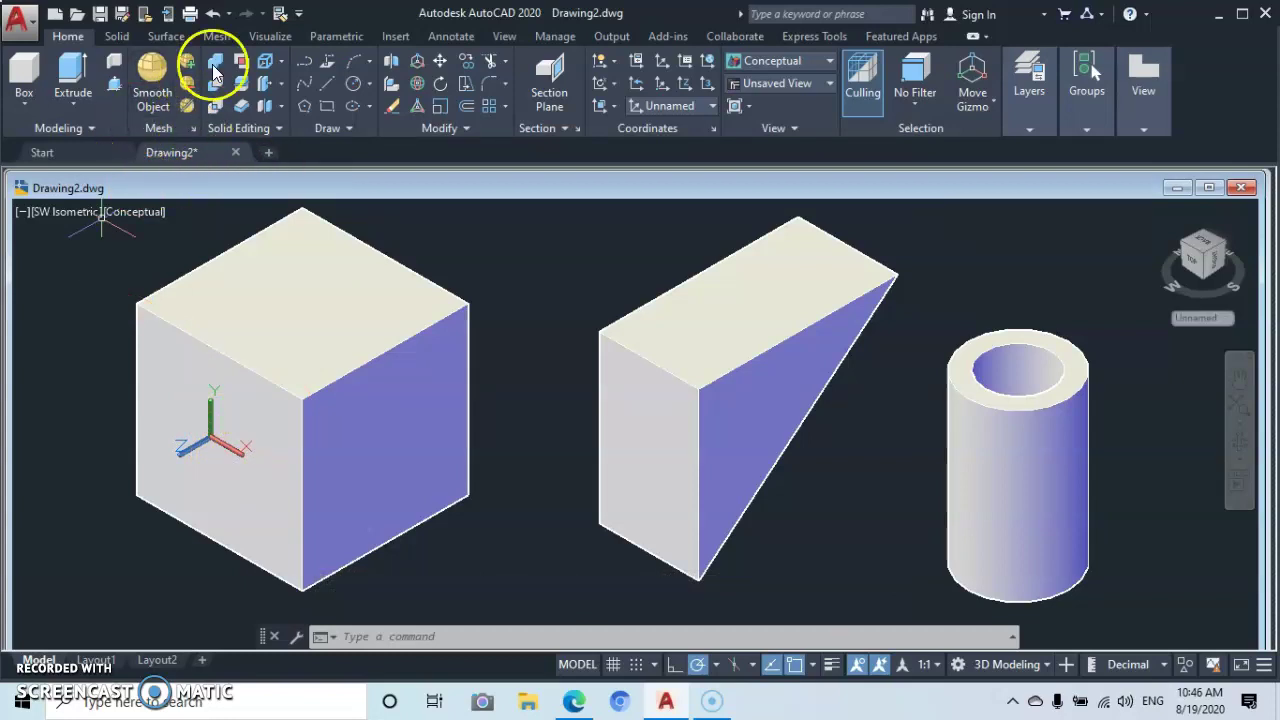
Add a linear dimension to the outer vertical edge of the cube's left face, placed outside the cube.
{"action": "left_click", "coordinate": [456, 40]}
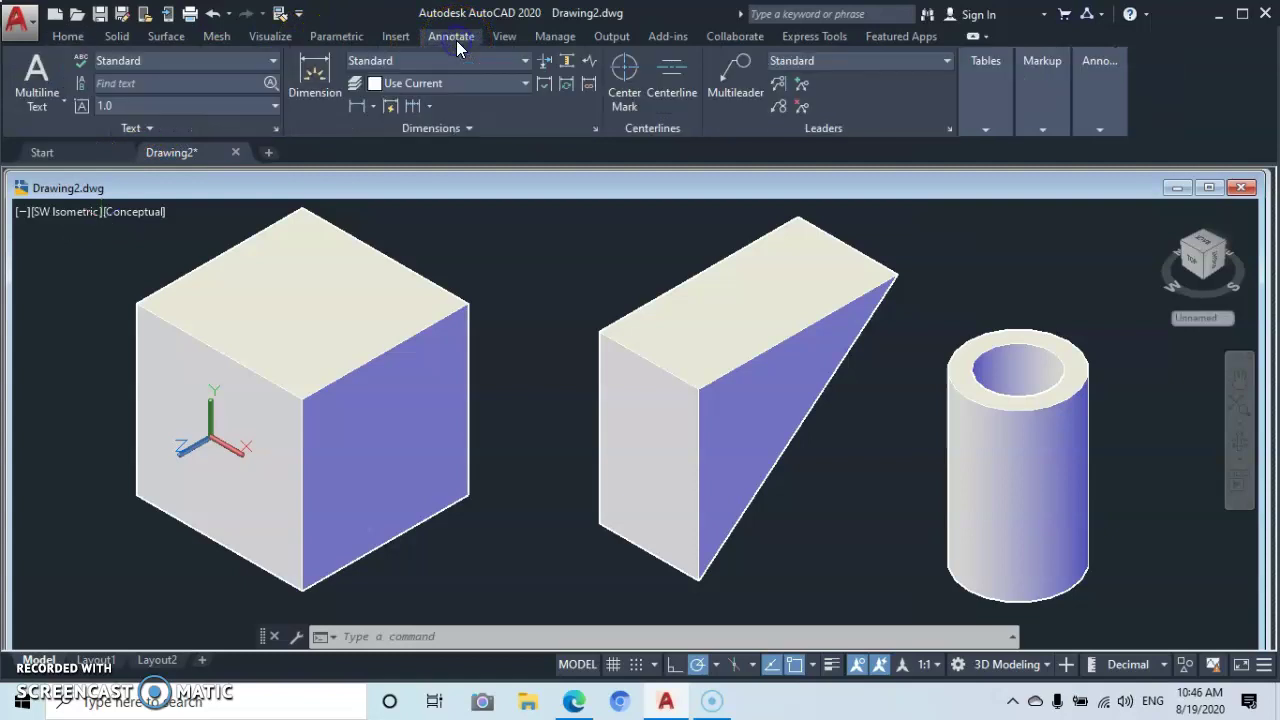
{"action": "left_click", "coordinate": [469, 127]}
{"action": "left_click", "coordinate": [463, 219]}
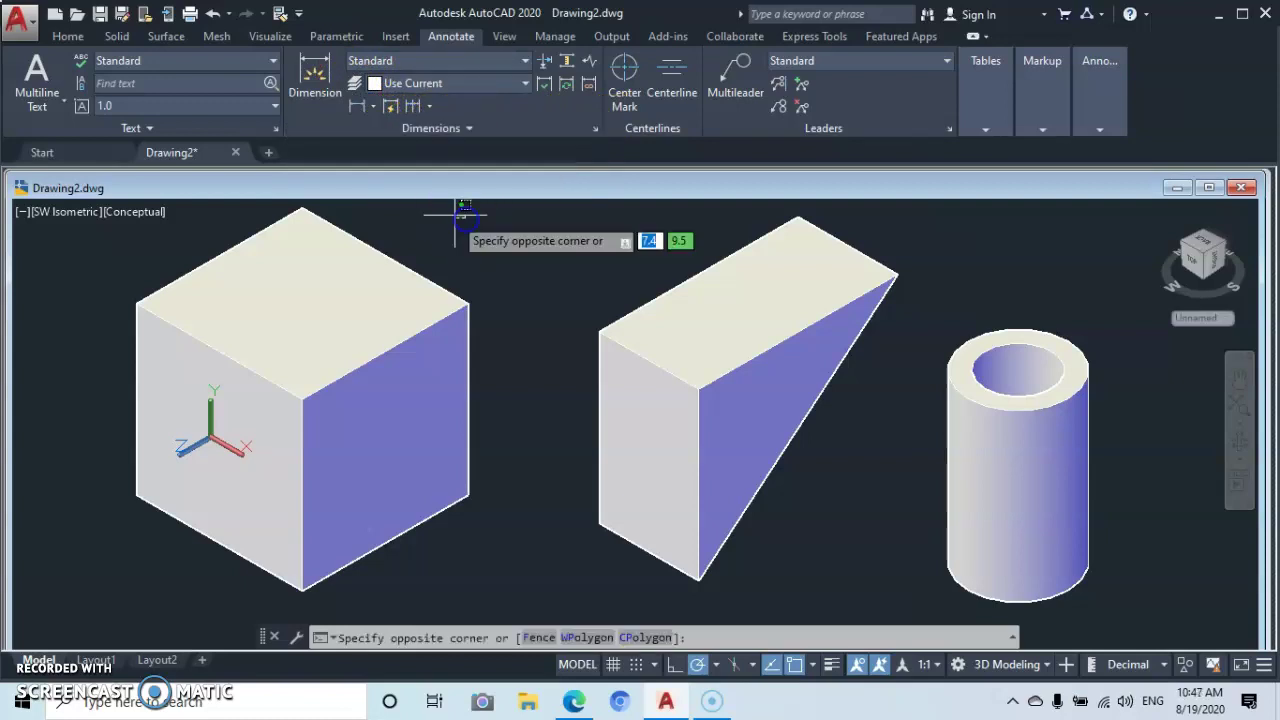
{"action": "left_click", "coordinate": [373, 105]}
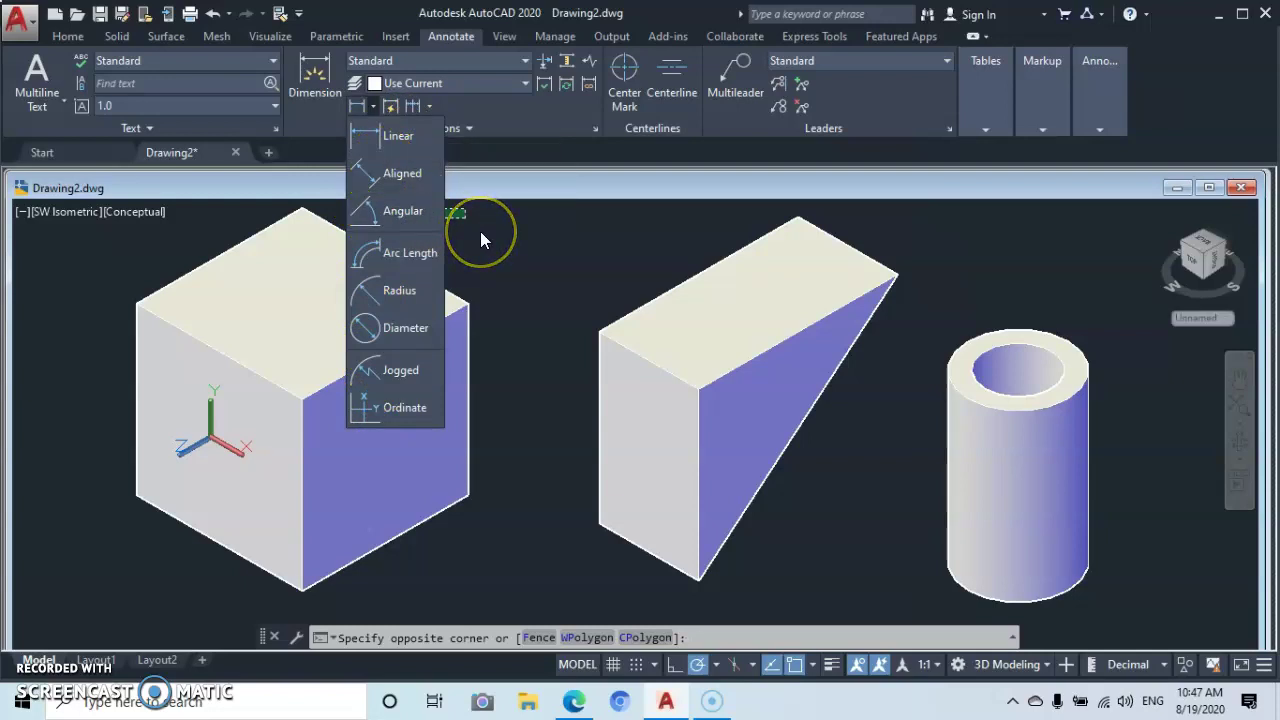
{"action": "key", "text": "Escape"}
{"action": "key", "text": "Escape"}
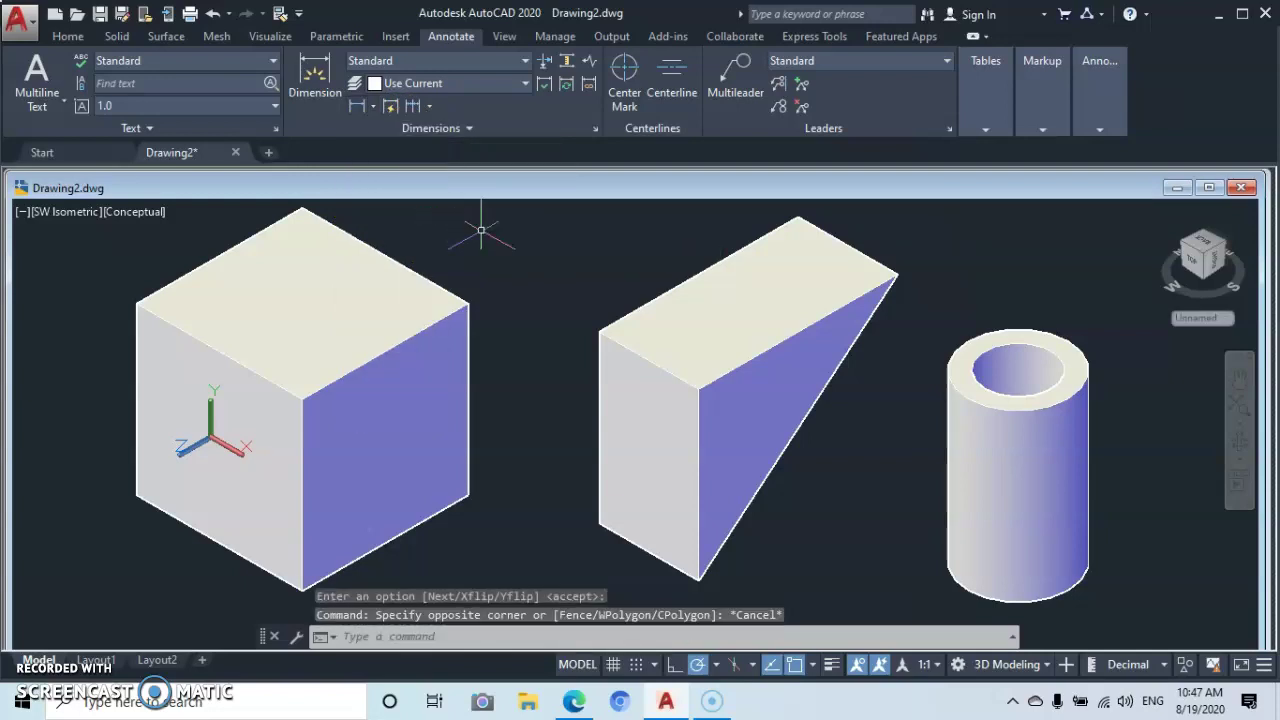
{"action": "left_click", "coordinate": [358, 105]}
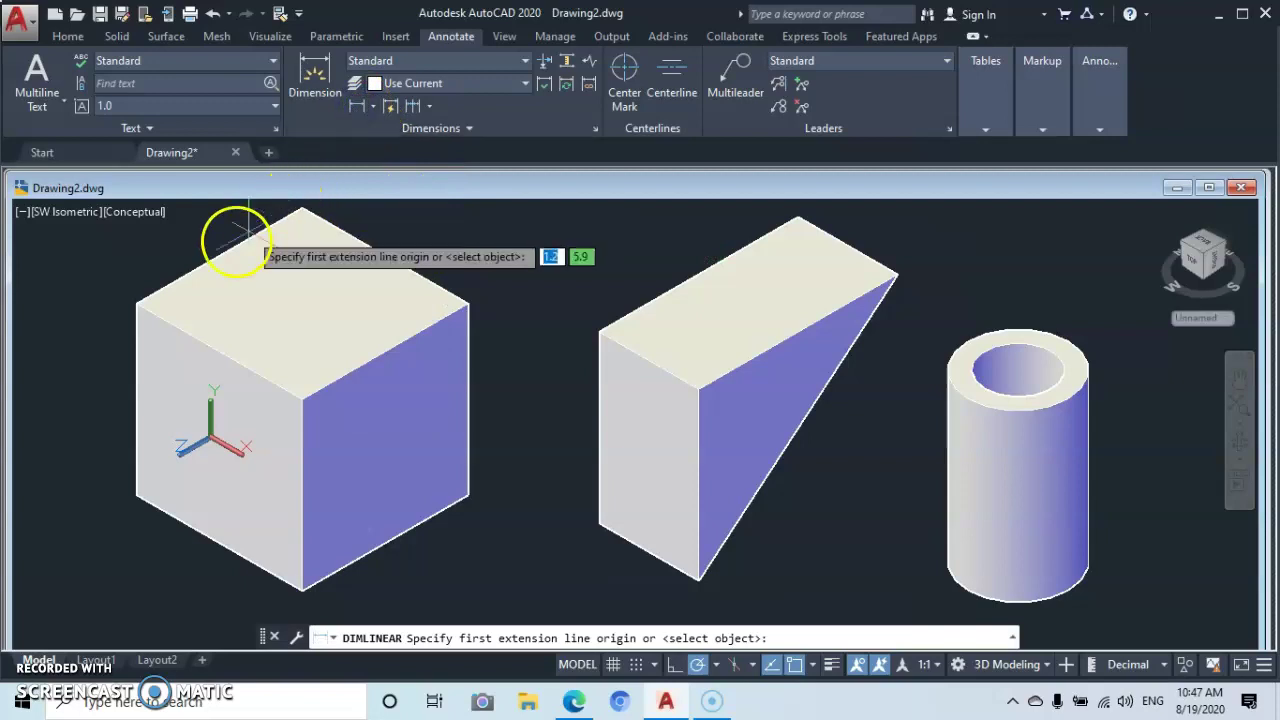
{"action": "left_click", "coordinate": [136, 303]}
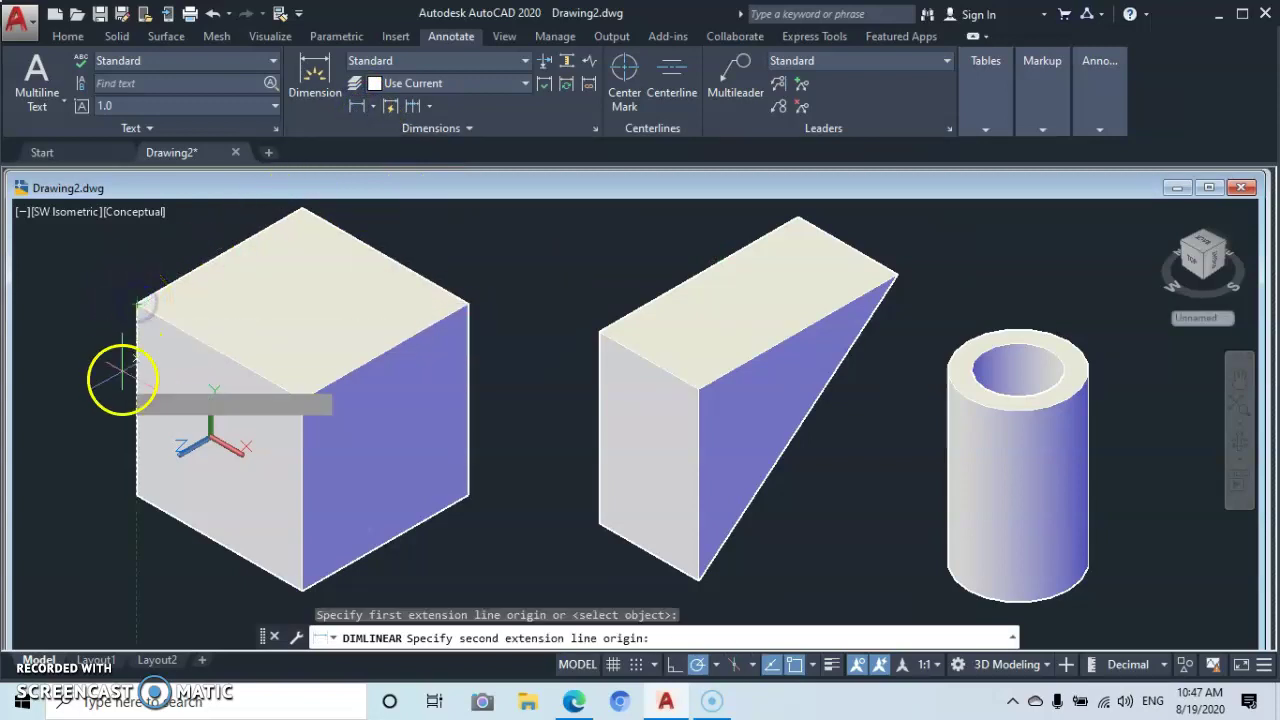
{"action": "left_click", "coordinate": [136, 494]}
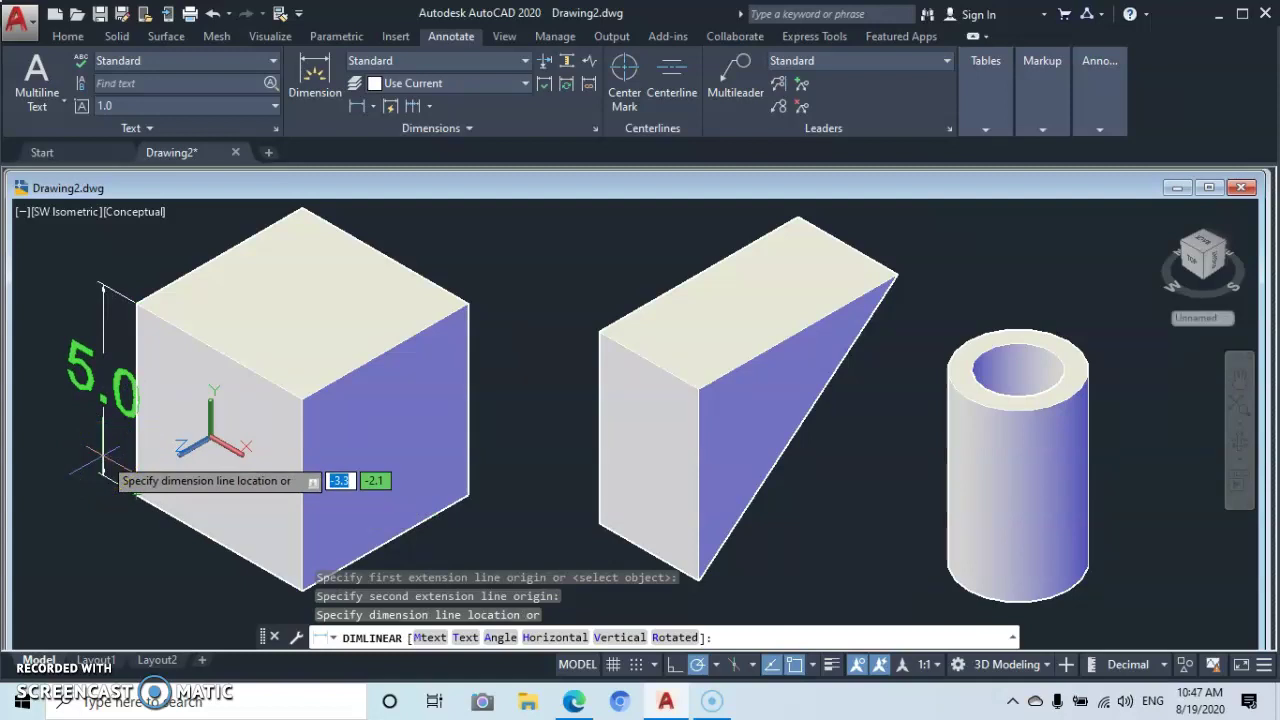
{"action": "left_click", "coordinate": [103, 458]}
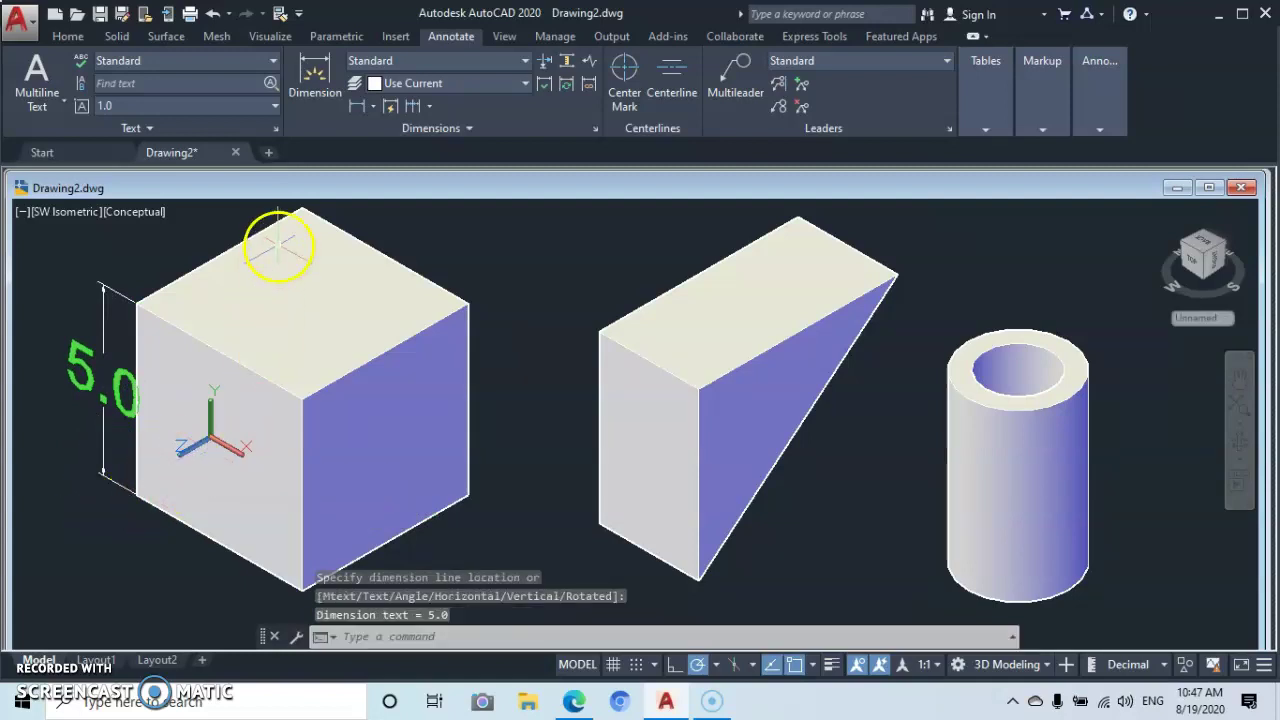
Add a linear dimension to the top edge of the cube's left face, placed above that edge.
{"action": "left_click", "coordinate": [358, 107]}
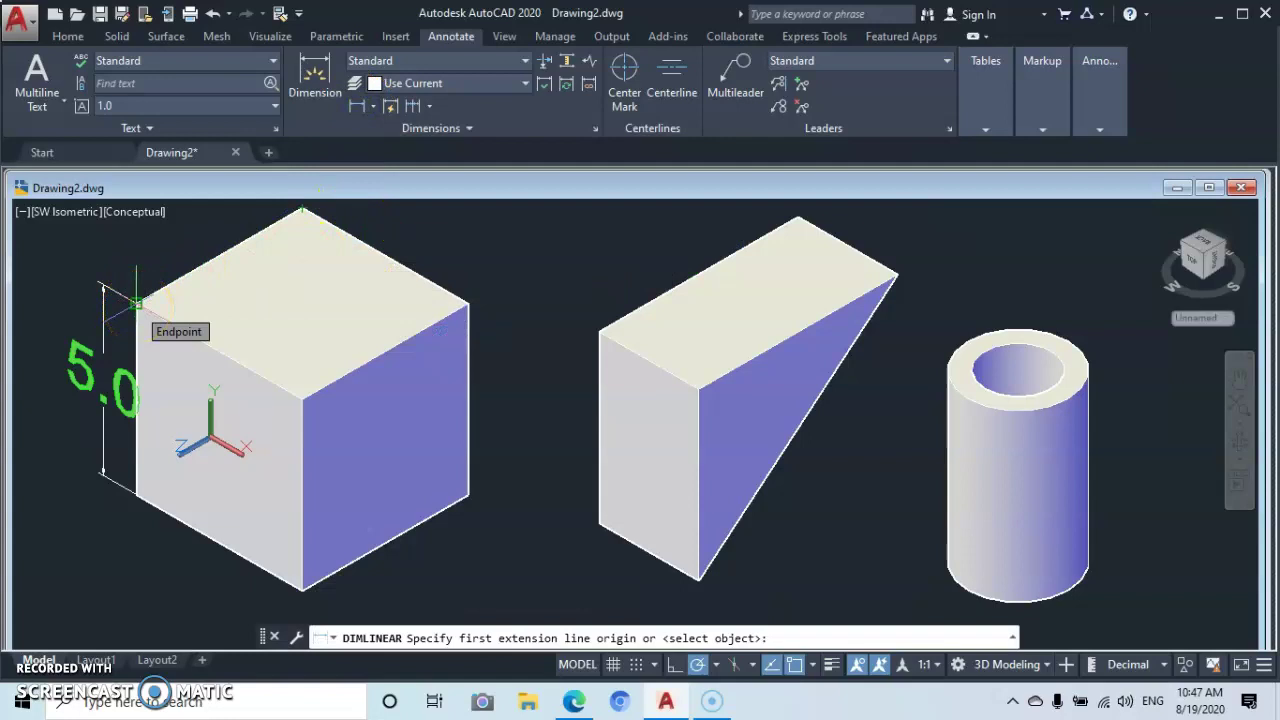
{"action": "left_click", "coordinate": [136, 303]}
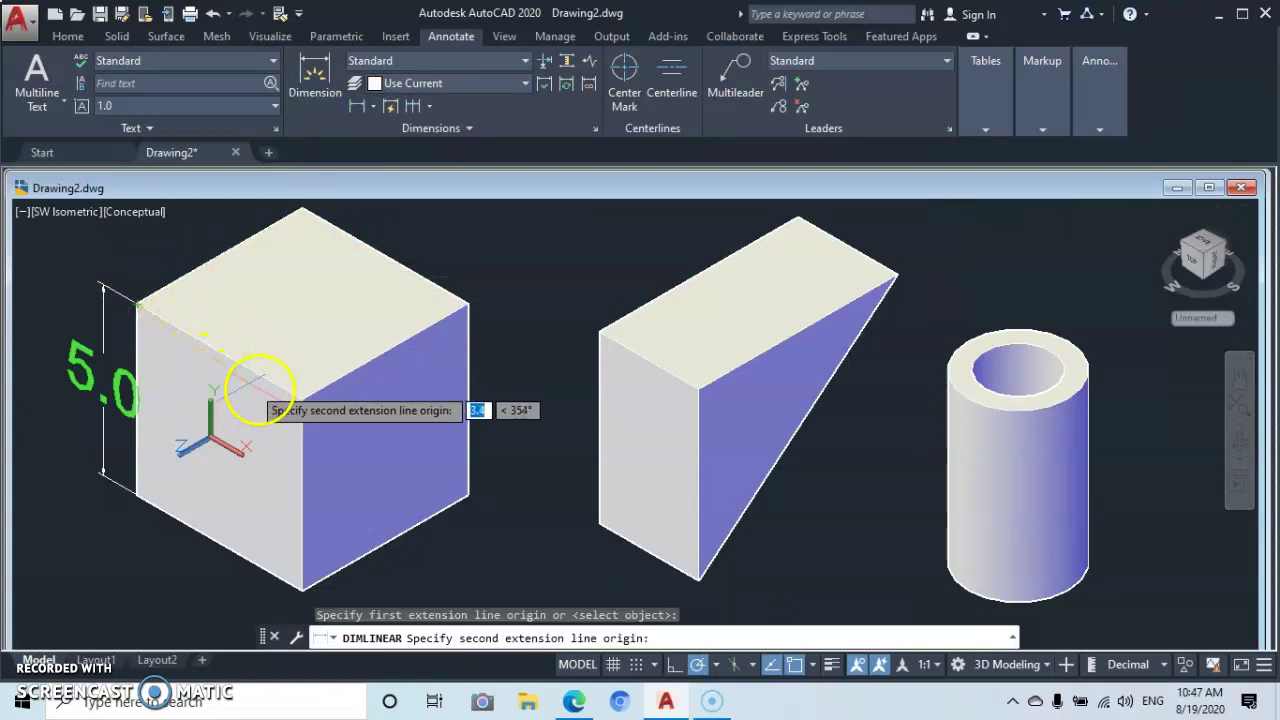
{"action": "left_click", "coordinate": [301, 389]}
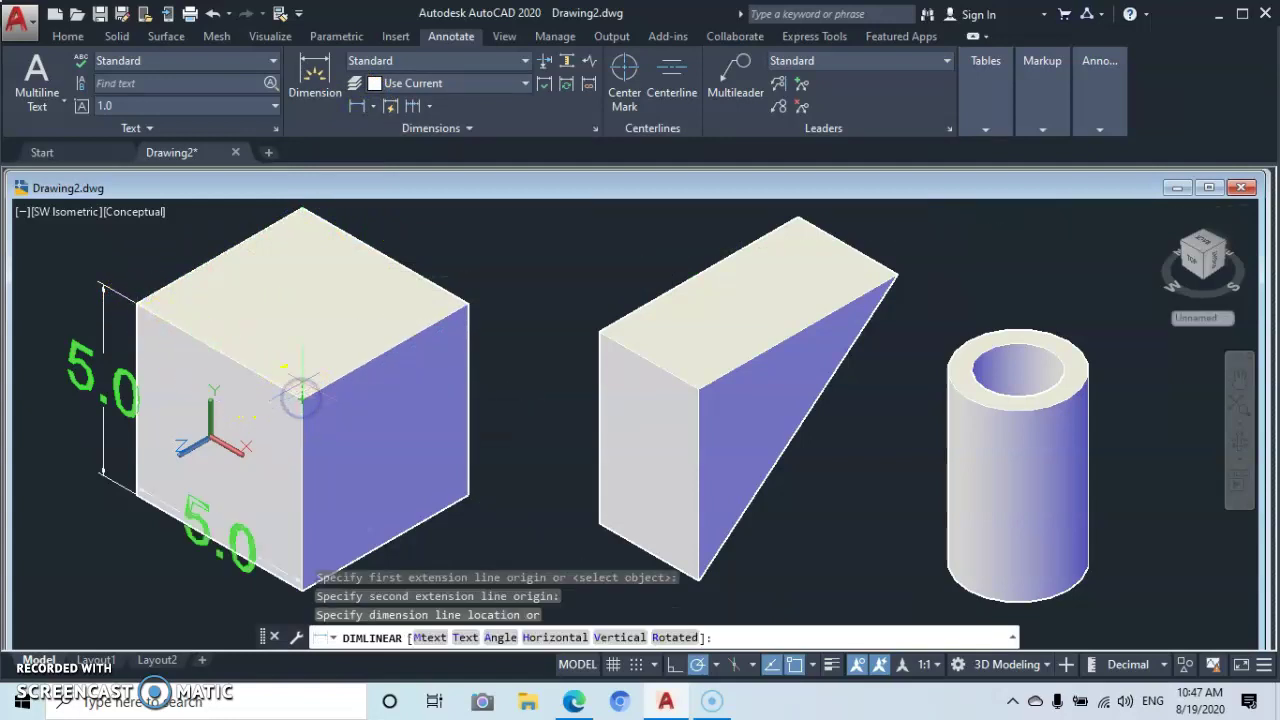
{"action": "left_click", "coordinate": [268, 327]}
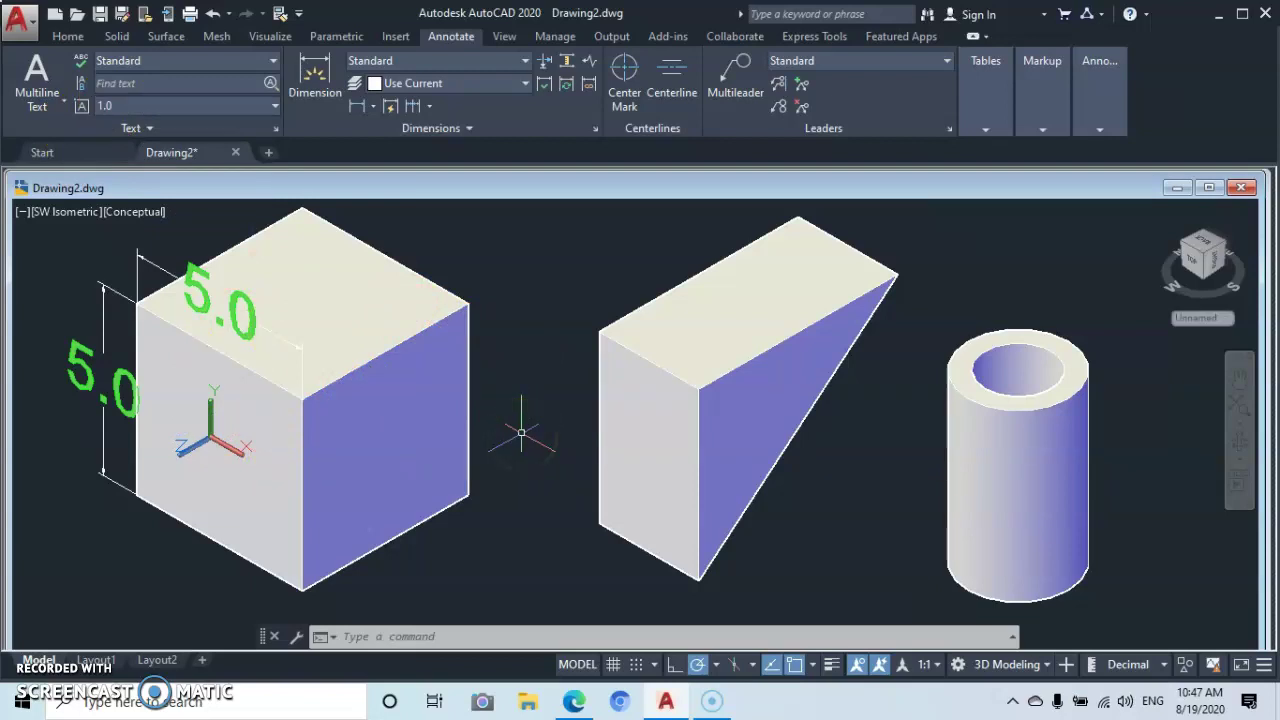
{"action": "type", "text": "TEXT"}
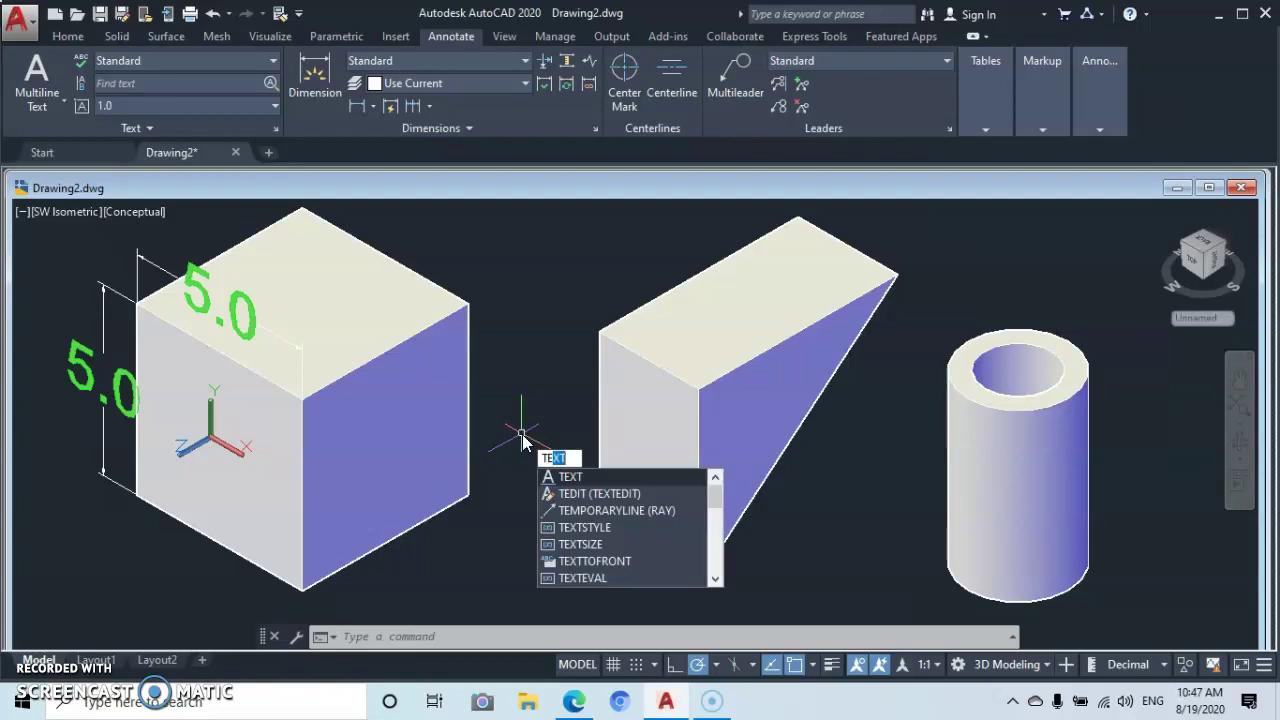
{"action": "key", "text": "Return"}
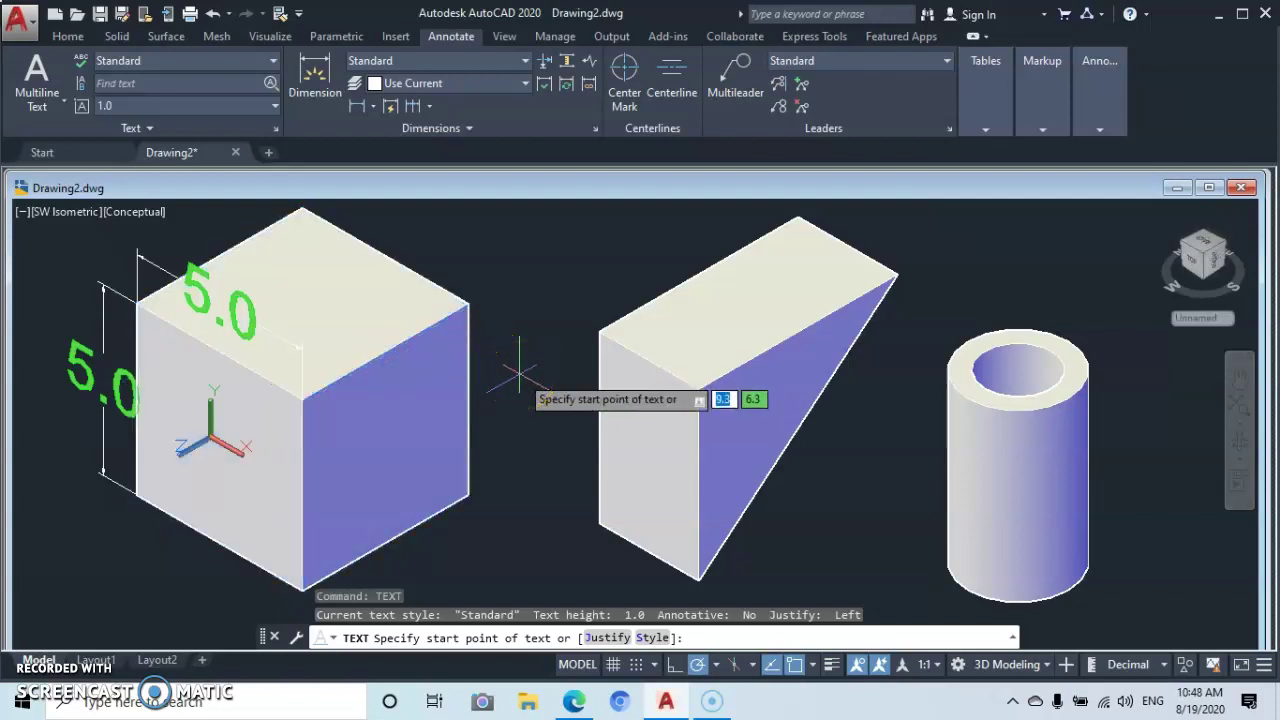
{"action": "key", "text": "Escape"}
{"action": "left_click", "coordinate": [519, 340]}
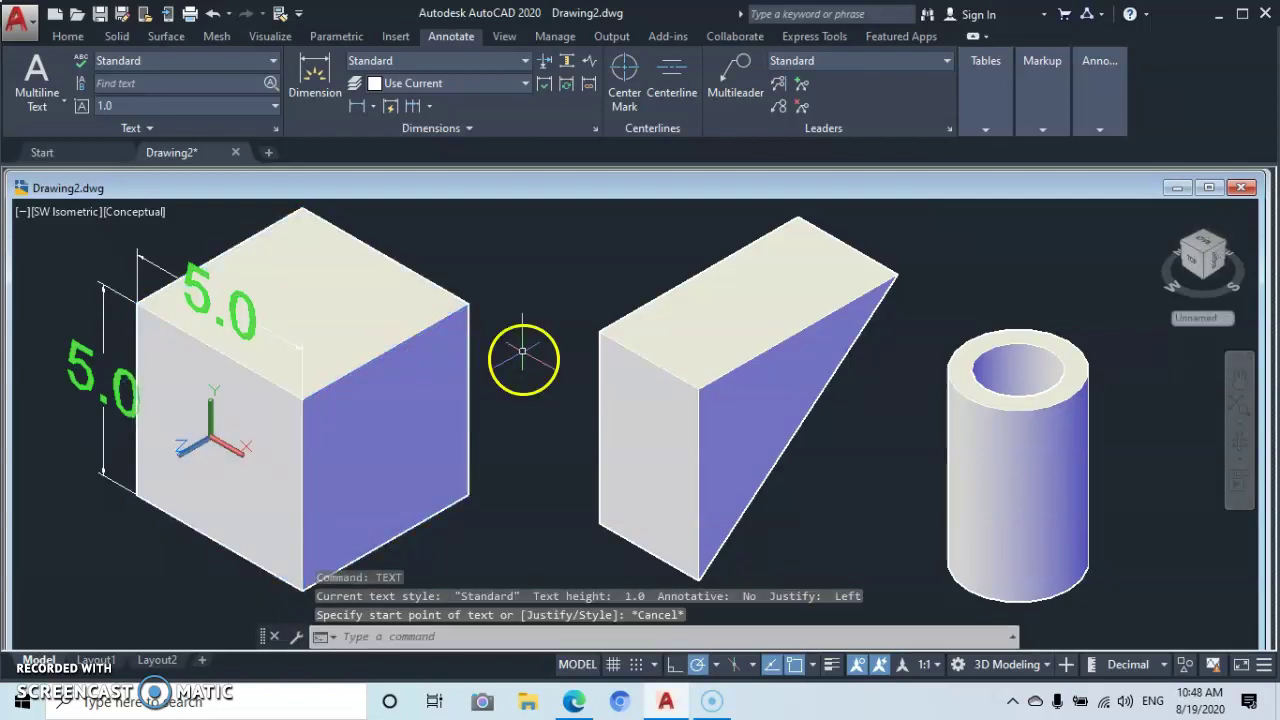
Set the current object color to yellow, index color 2.
{"action": "type", "text": "C"}
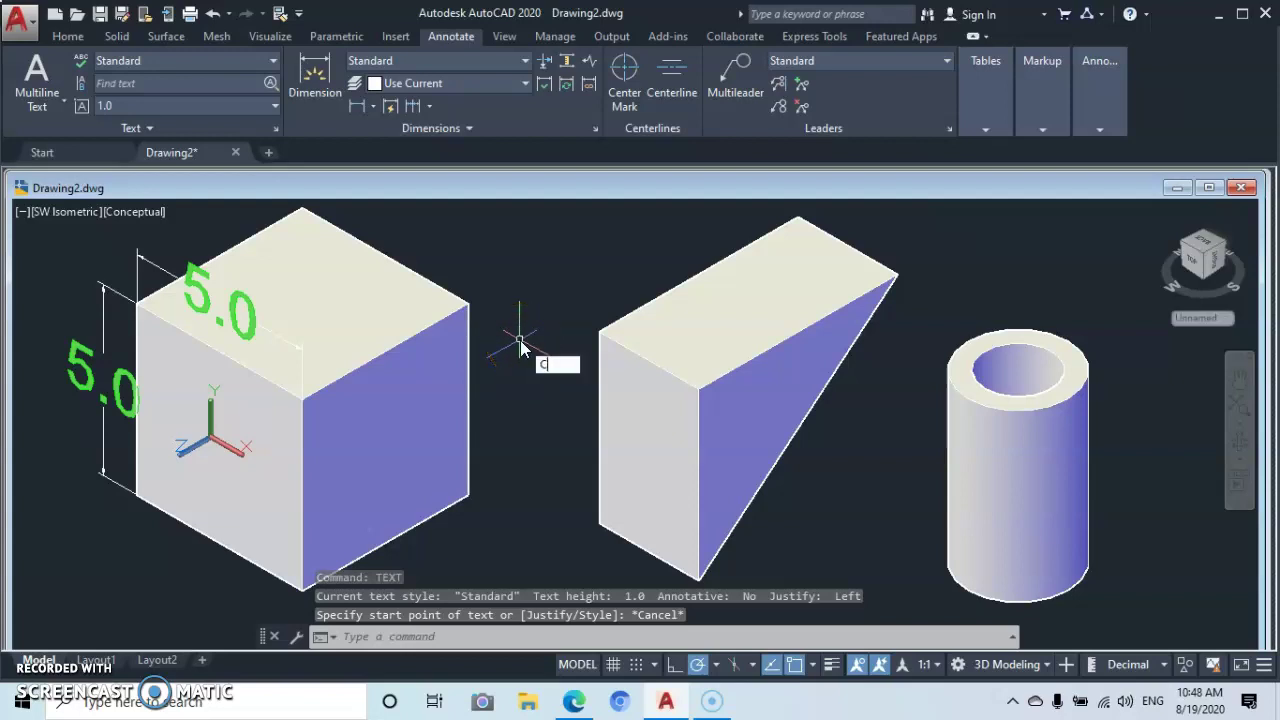
{"action": "type", "text": "OLOR"}
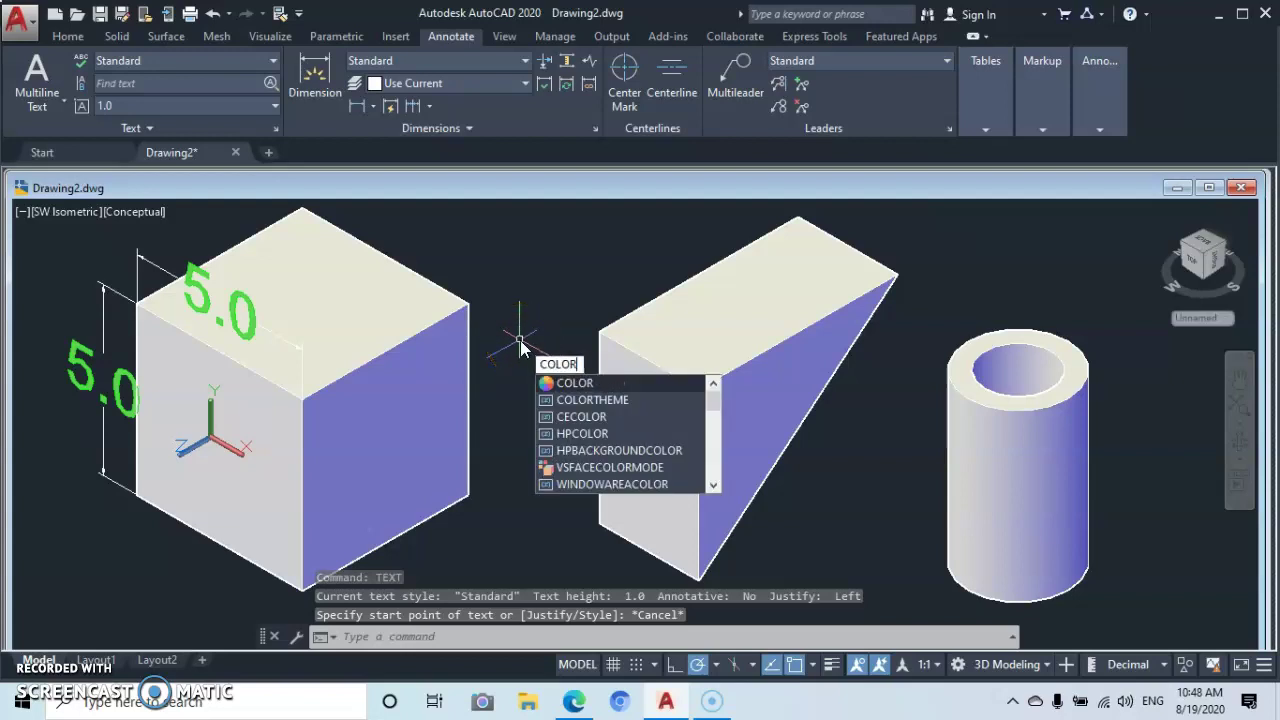
{"action": "left_click", "coordinate": [558, 384]}
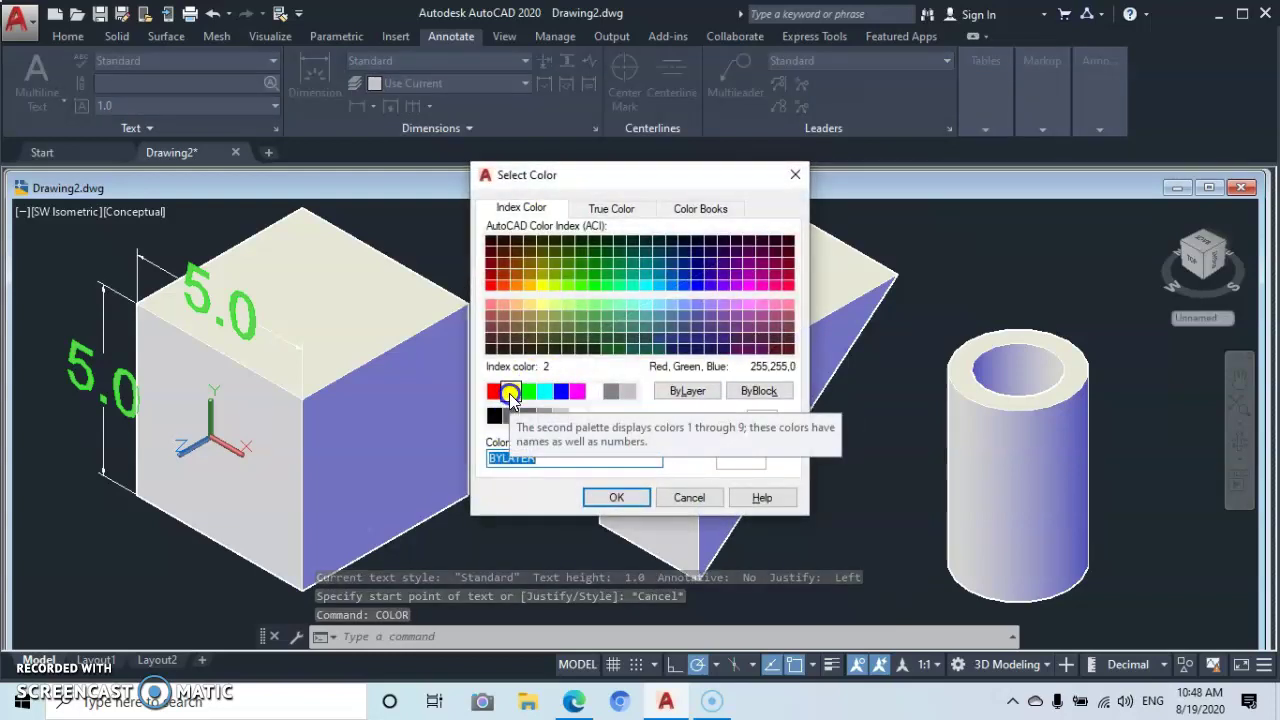
{"action": "left_click", "coordinate": [510, 393]}
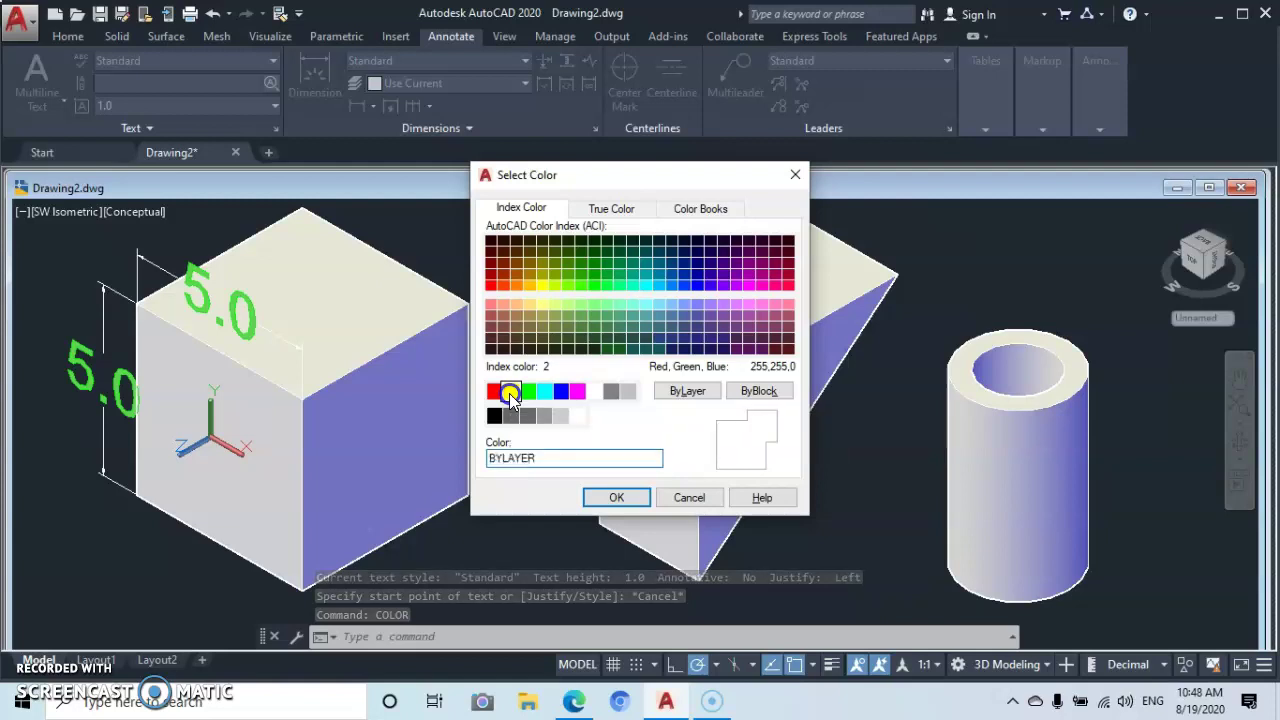
{"action": "left_click", "coordinate": [616, 498]}
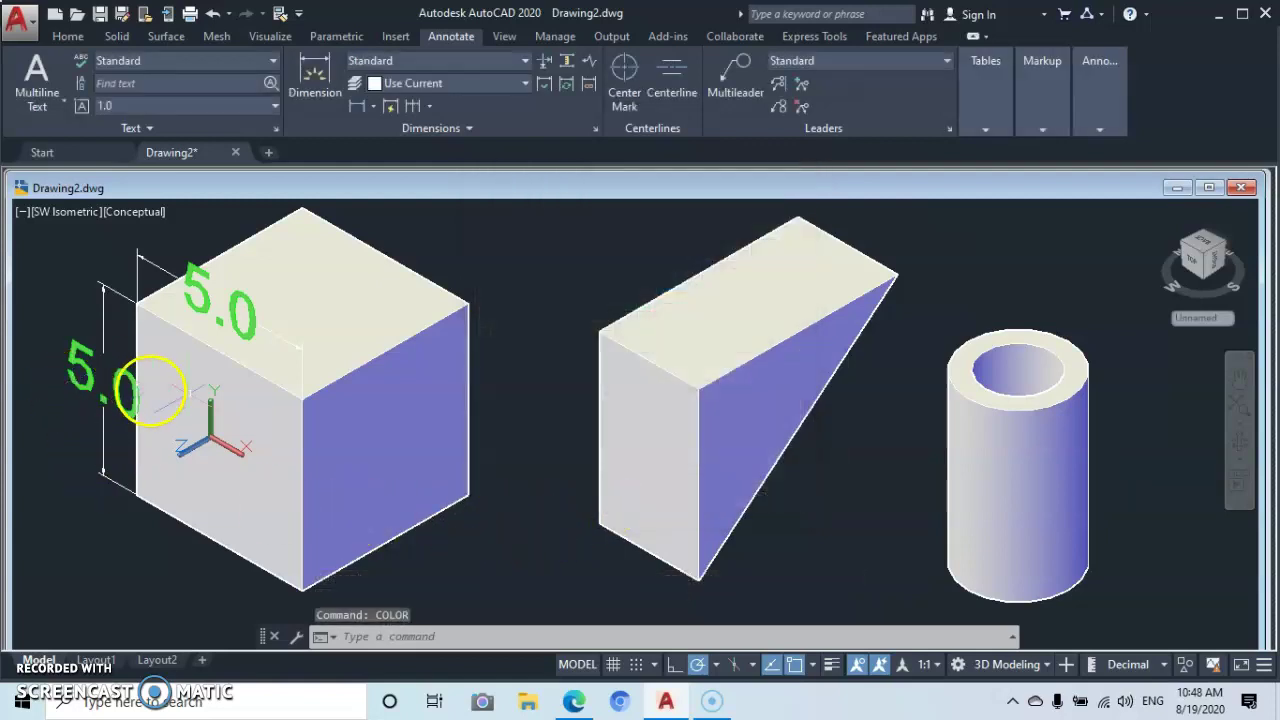
Add the single-line text LEFT on the cube's left face with height 1 and rotation angle 0.
{"action": "type", "text": "TE"}
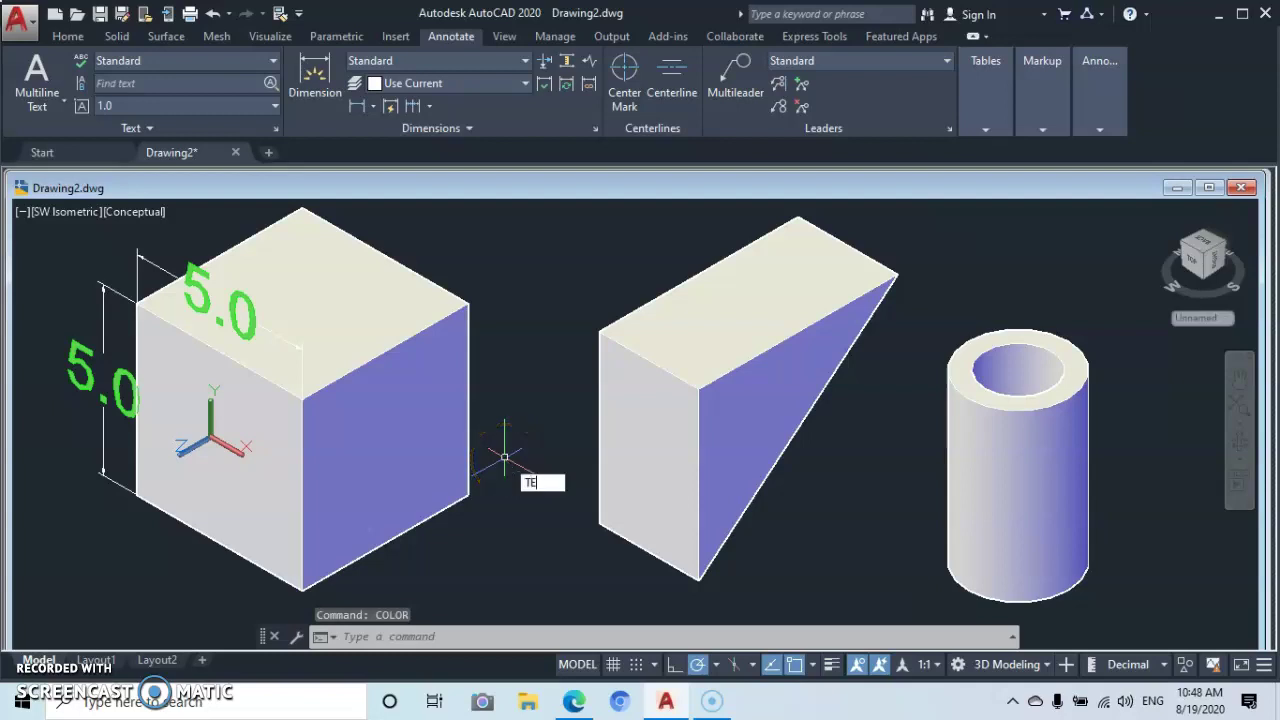
{"action": "type", "text": "X"}
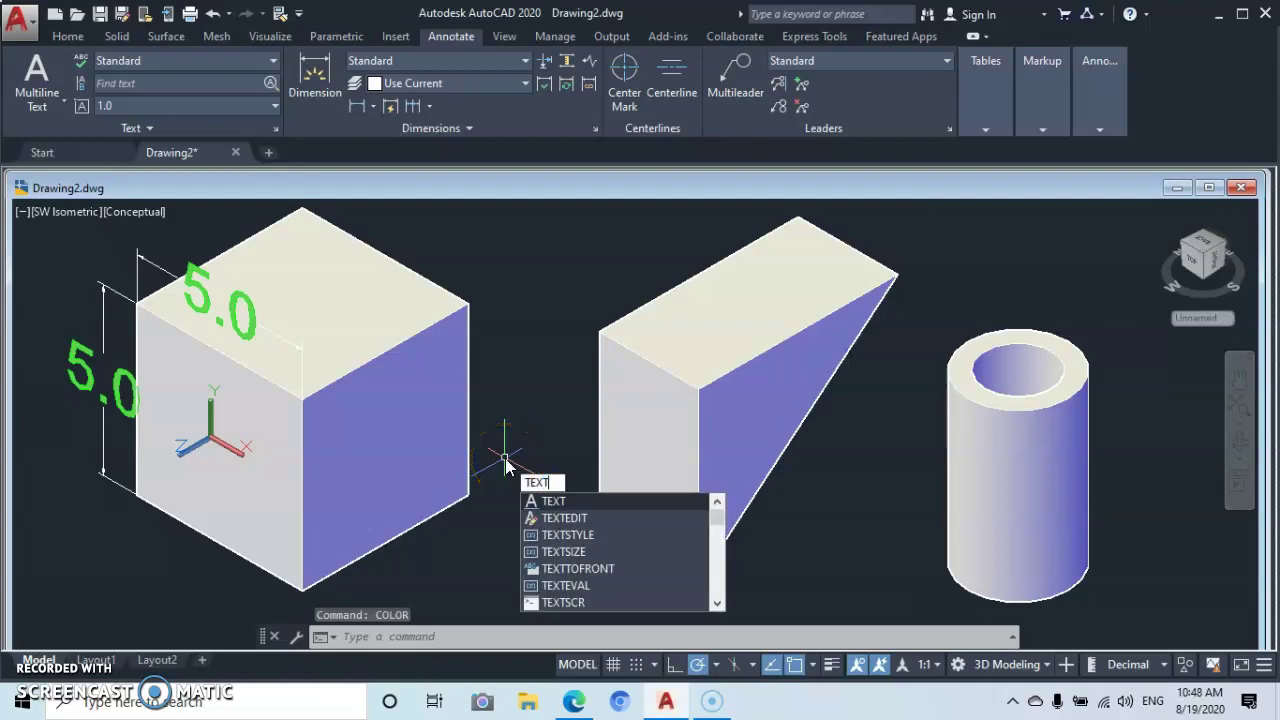
{"action": "type", "text": "T"}
{"action": "key", "text": "Return"}
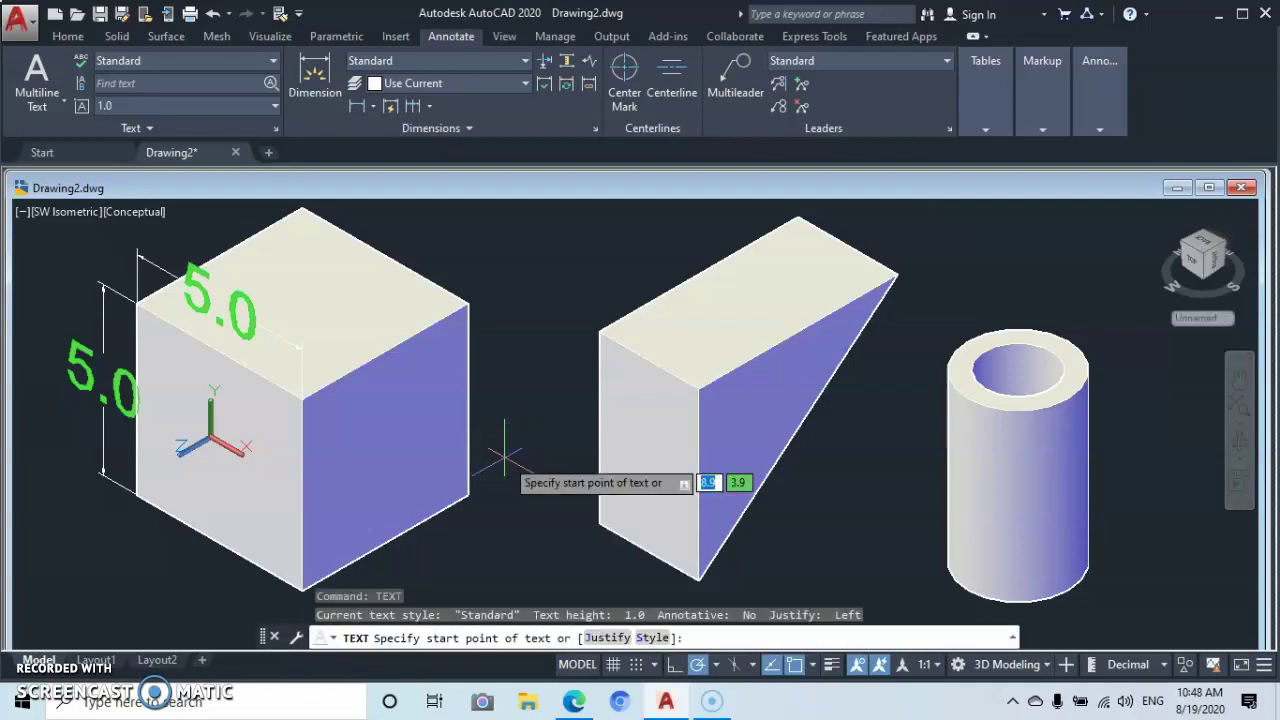
{"action": "left_click", "coordinate": [158, 368]}
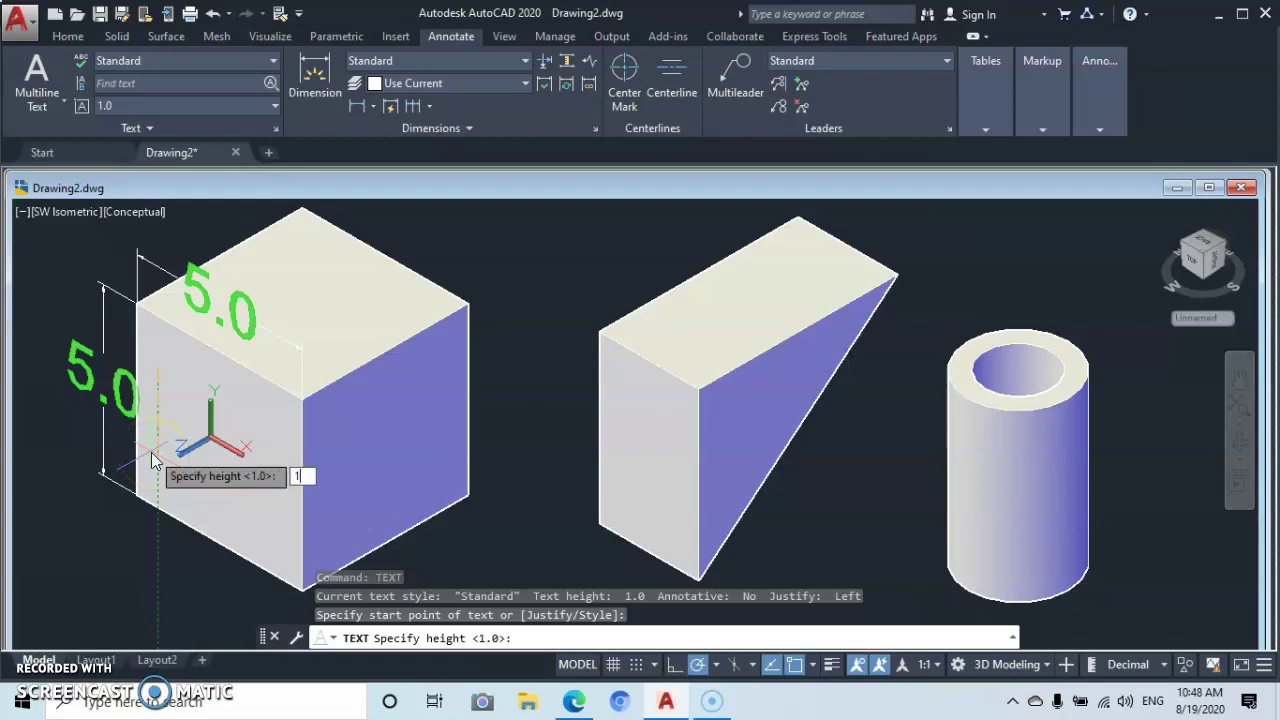
{"action": "type", "text": "1"}
{"action": "key", "text": "Return"}
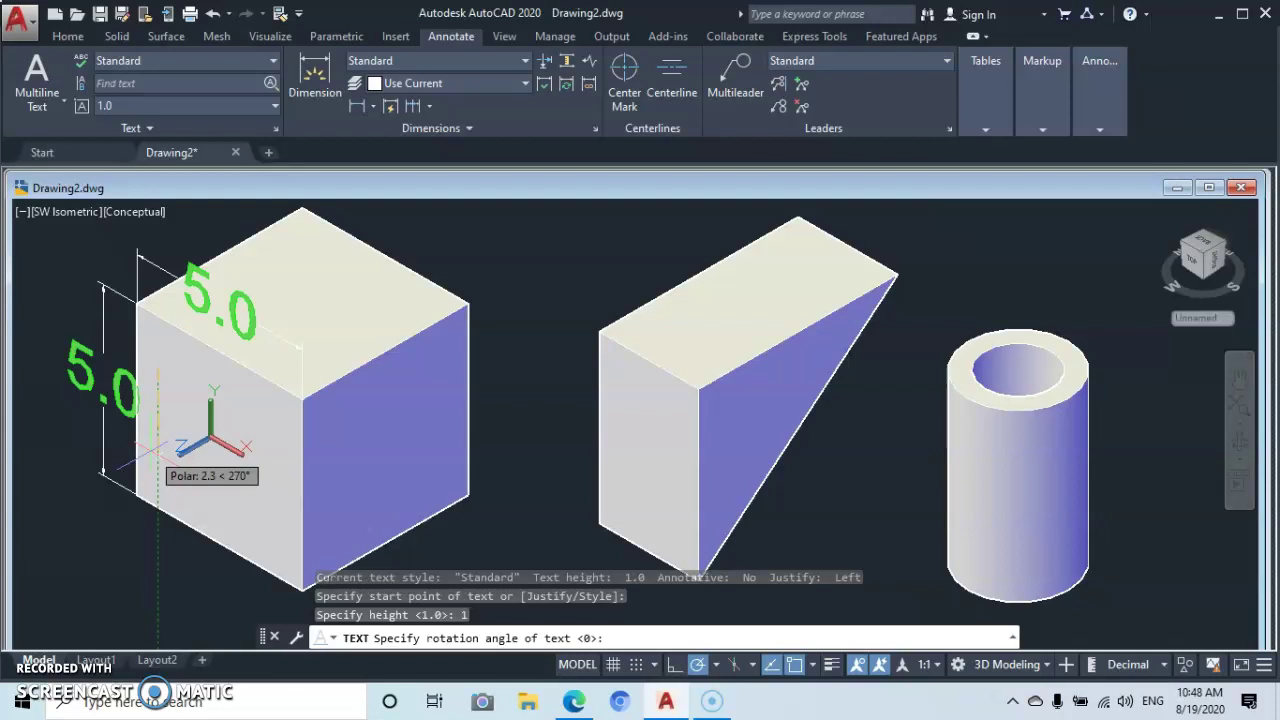
{"action": "key", "text": "Return"}
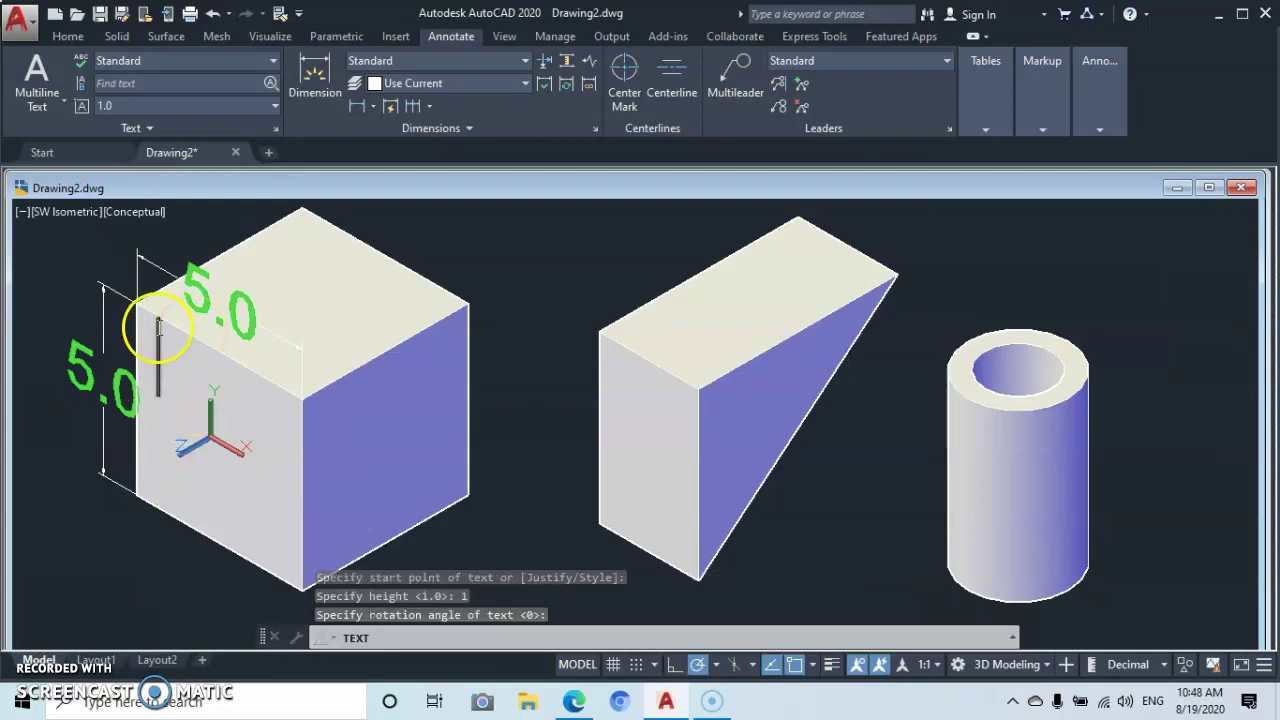
{"action": "left_click", "coordinate": [150, 440]}
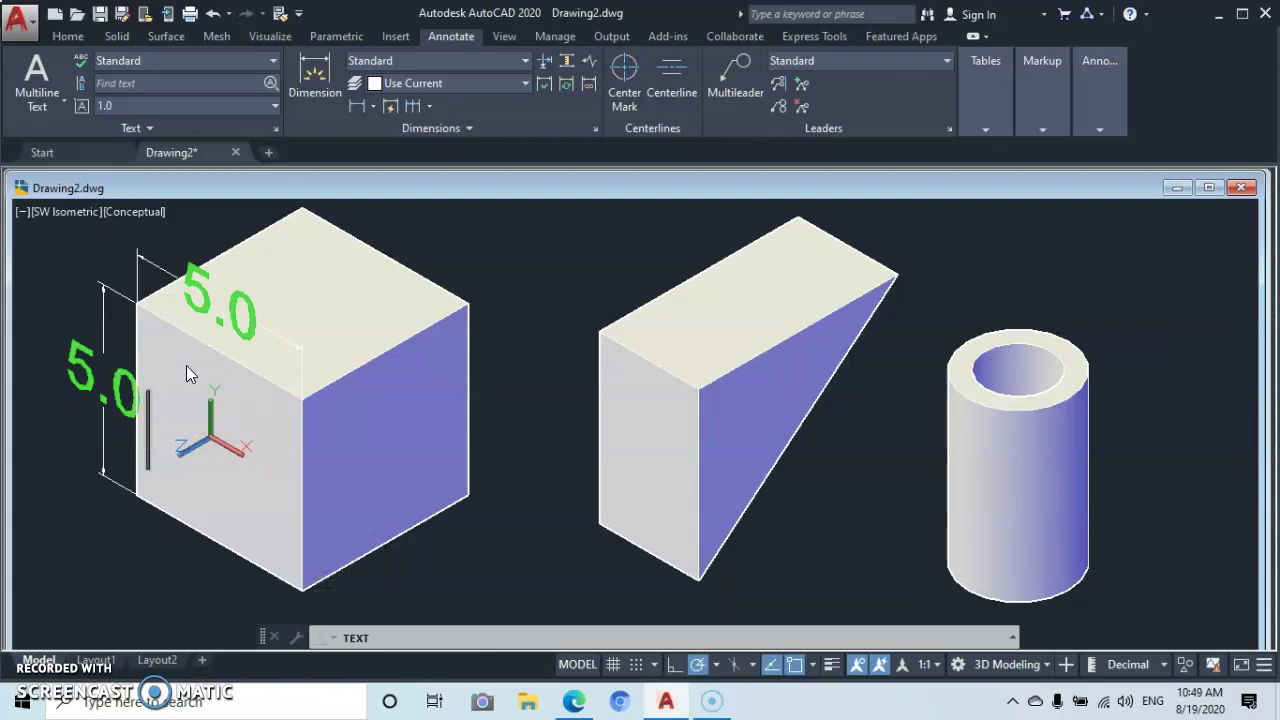
{"action": "type", "text": "LEFT"}
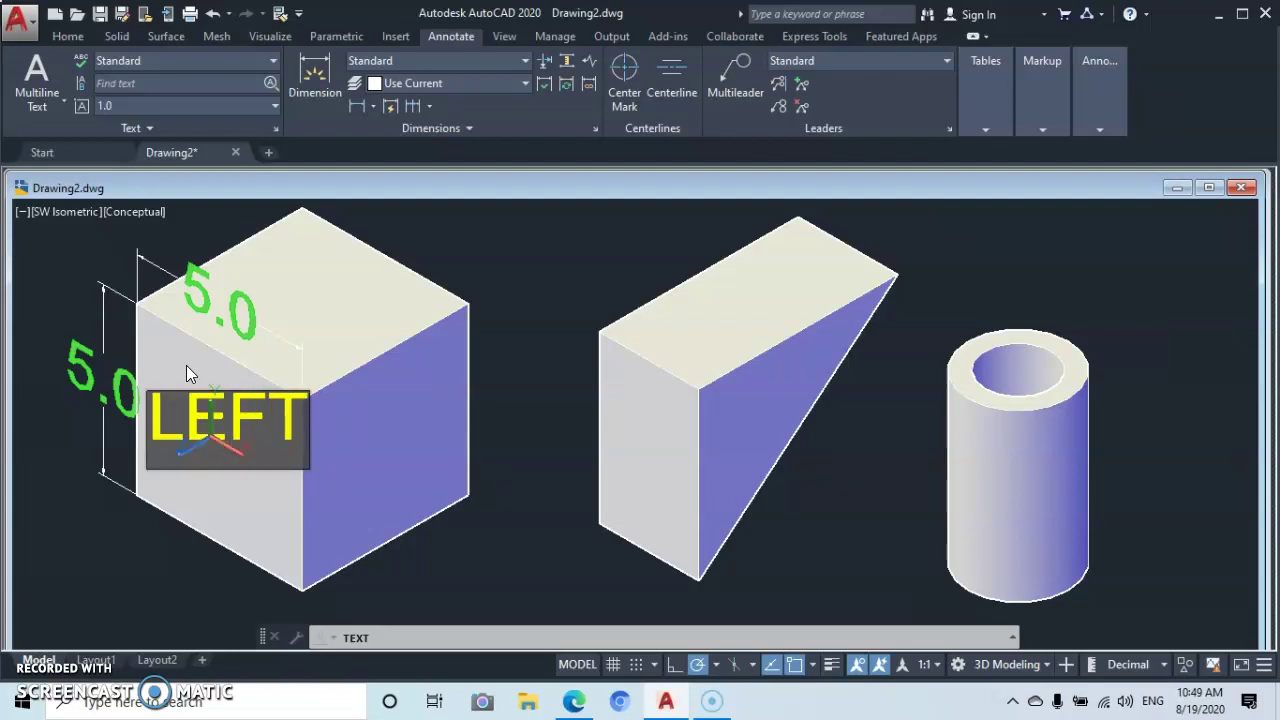
{"action": "key", "text": "Return"}
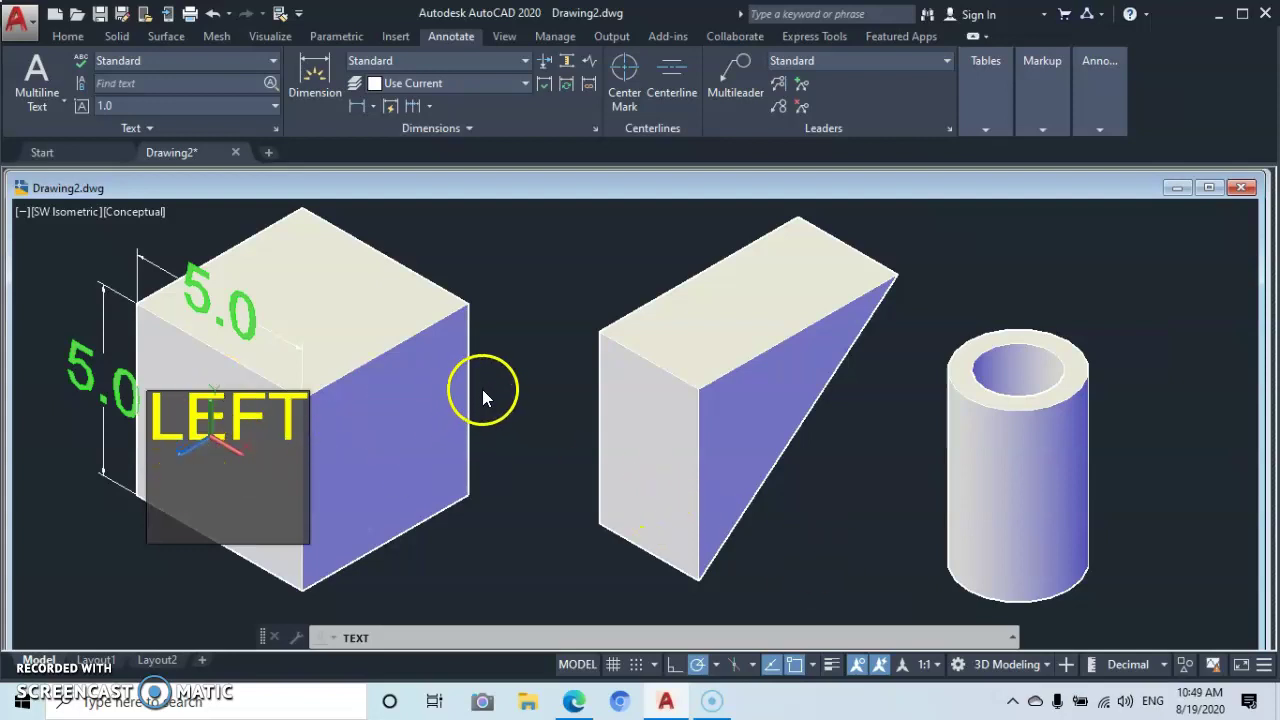
{"action": "left_click", "coordinate": [510, 367]}
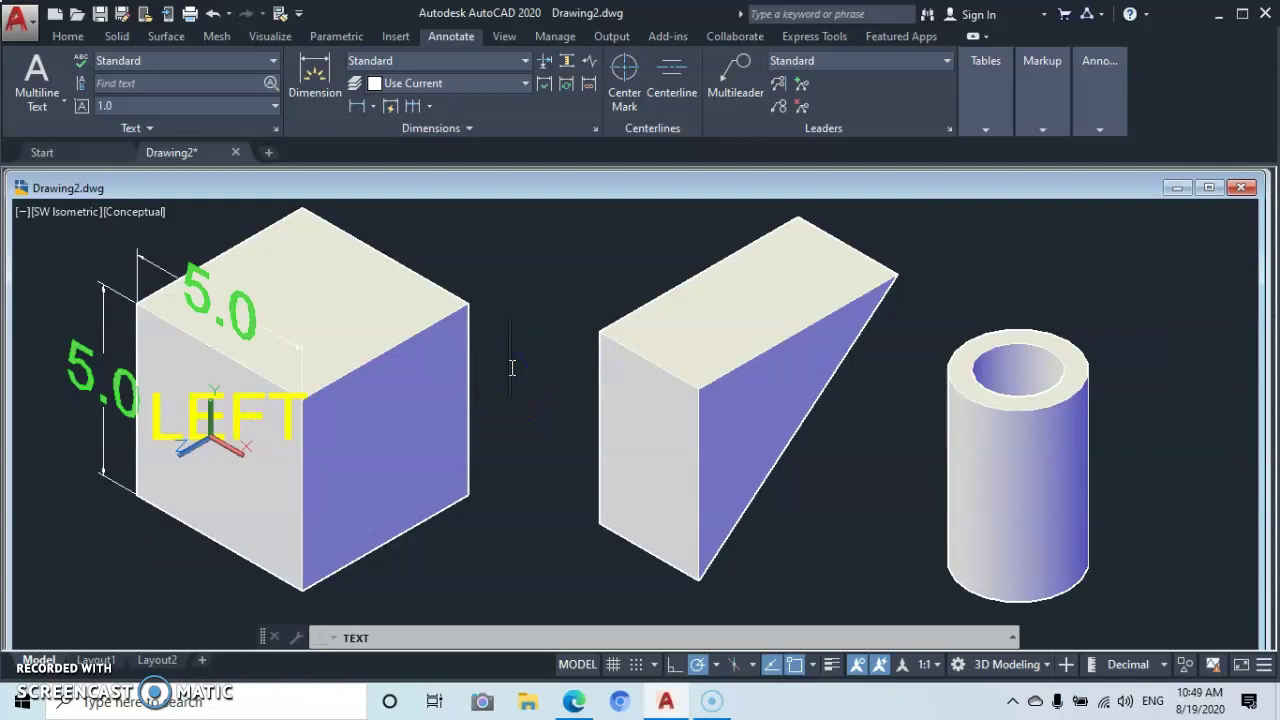
{"action": "left_click", "coordinate": [510, 367]}
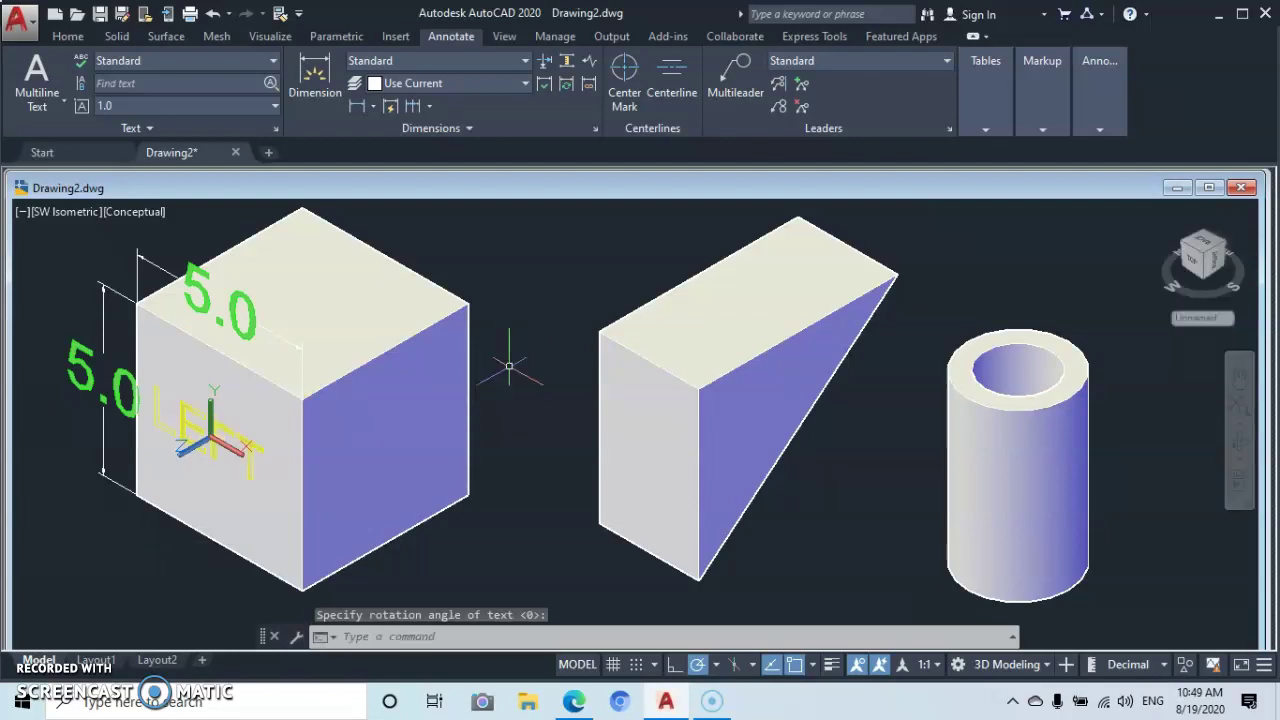
Switch the visual style to 2D Wireframe and orbit the model slightly so the cube's front and back edges no longer overlap.
{"action": "left_click", "coordinate": [128, 213]}
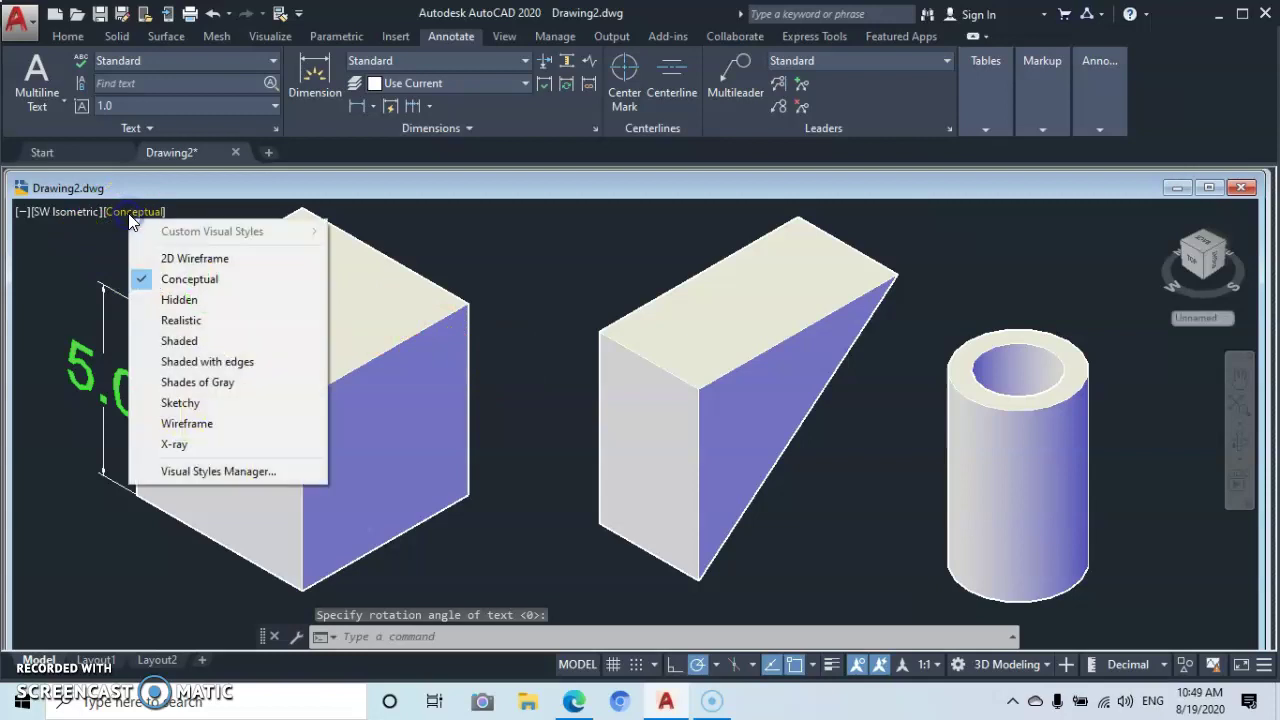
{"action": "left_click", "coordinate": [150, 258]}
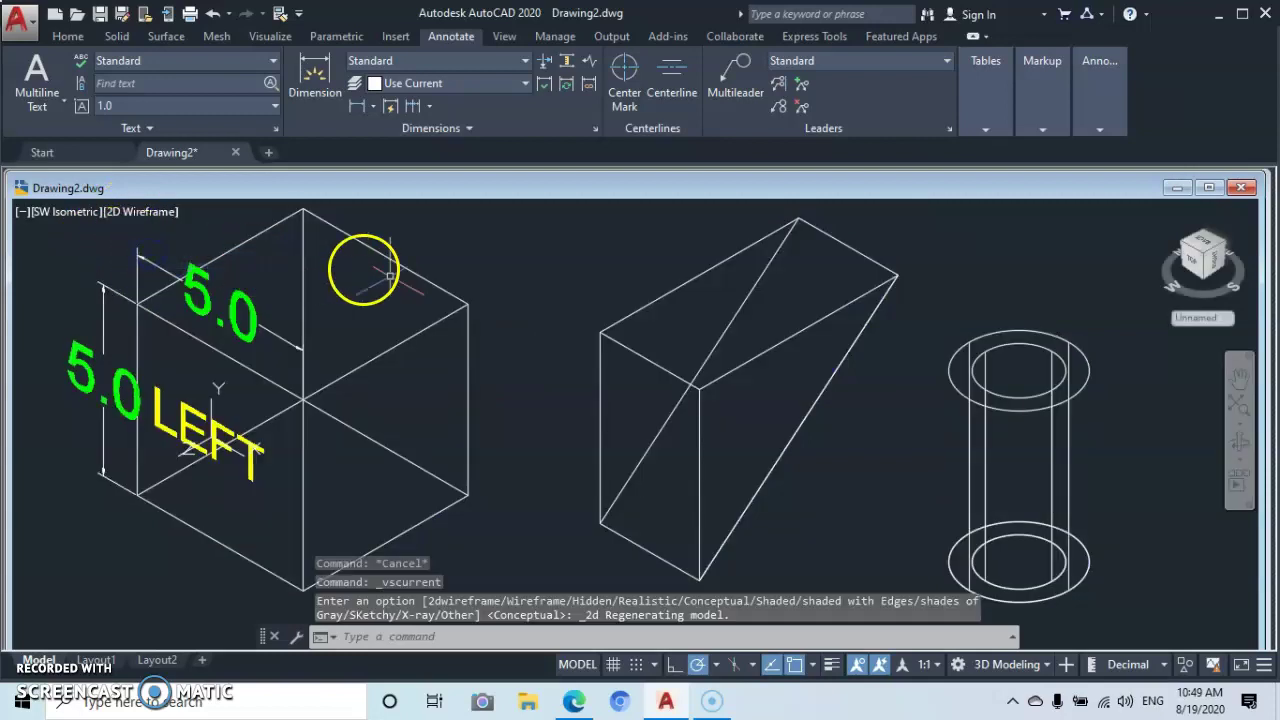
{"action": "left_click", "coordinate": [1237, 448]}
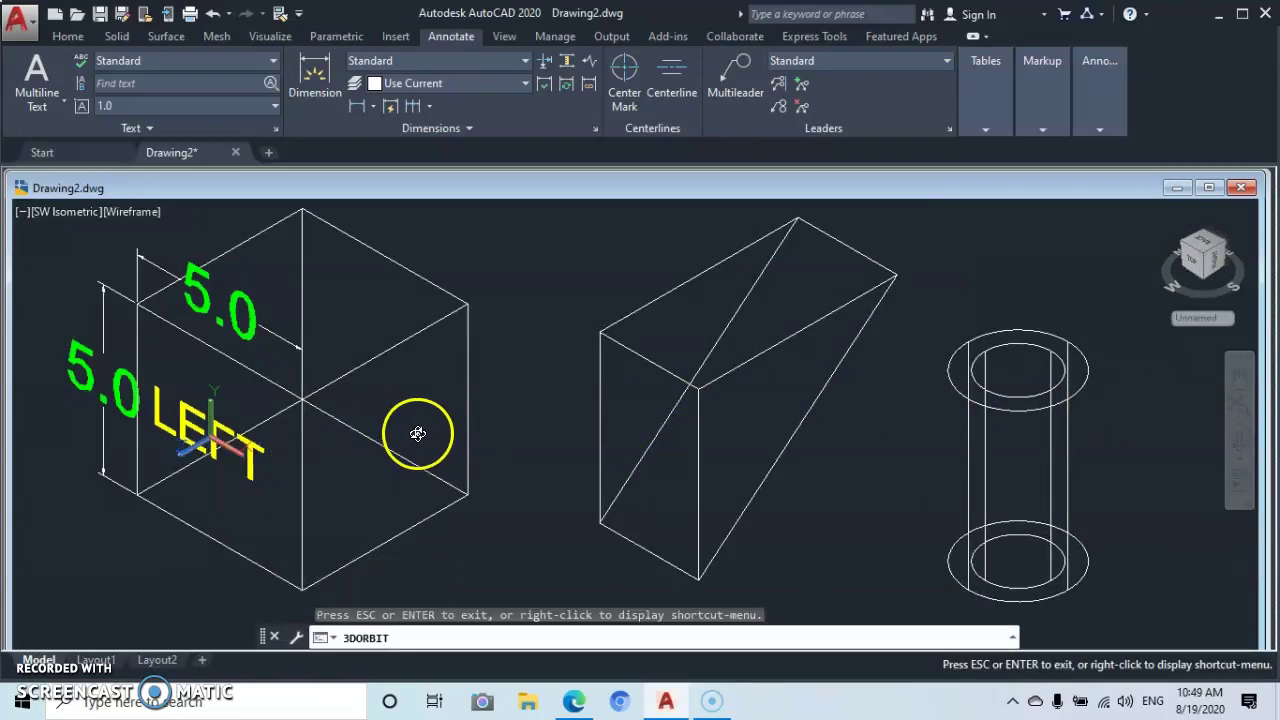
{"action": "mouse_move", "coordinate": [414, 437]}
{"action": "left_mouse_down"}
{"action": "mouse_move", "coordinate": [343, 477]}
{"action": "mouse_move", "coordinate": [297, 440]}
{"action": "mouse_move", "coordinate": [334, 500]}
{"action": "mouse_move", "coordinate": [370, 480]}
{"action": "mouse_move", "coordinate": [360, 451]}
{"action": "mouse_move", "coordinate": [409, 477]}
{"action": "mouse_move", "coordinate": [463, 408]}
{"action": "mouse_move", "coordinate": [446, 423]}
{"action": "mouse_move", "coordinate": [446, 394]}
{"action": "mouse_move", "coordinate": [445, 422]}
{"action": "mouse_move", "coordinate": [411, 454]}
{"action": "mouse_move", "coordinate": [277, 489]}
{"action": "mouse_move", "coordinate": [323, 494]}
{"action": "mouse_move", "coordinate": [331, 463]}
{"action": "mouse_move", "coordinate": [409, 474]}
{"action": "mouse_move", "coordinate": [423, 434]}
{"action": "mouse_move", "coordinate": [403, 429]}
{"action": "left_mouse_up"}
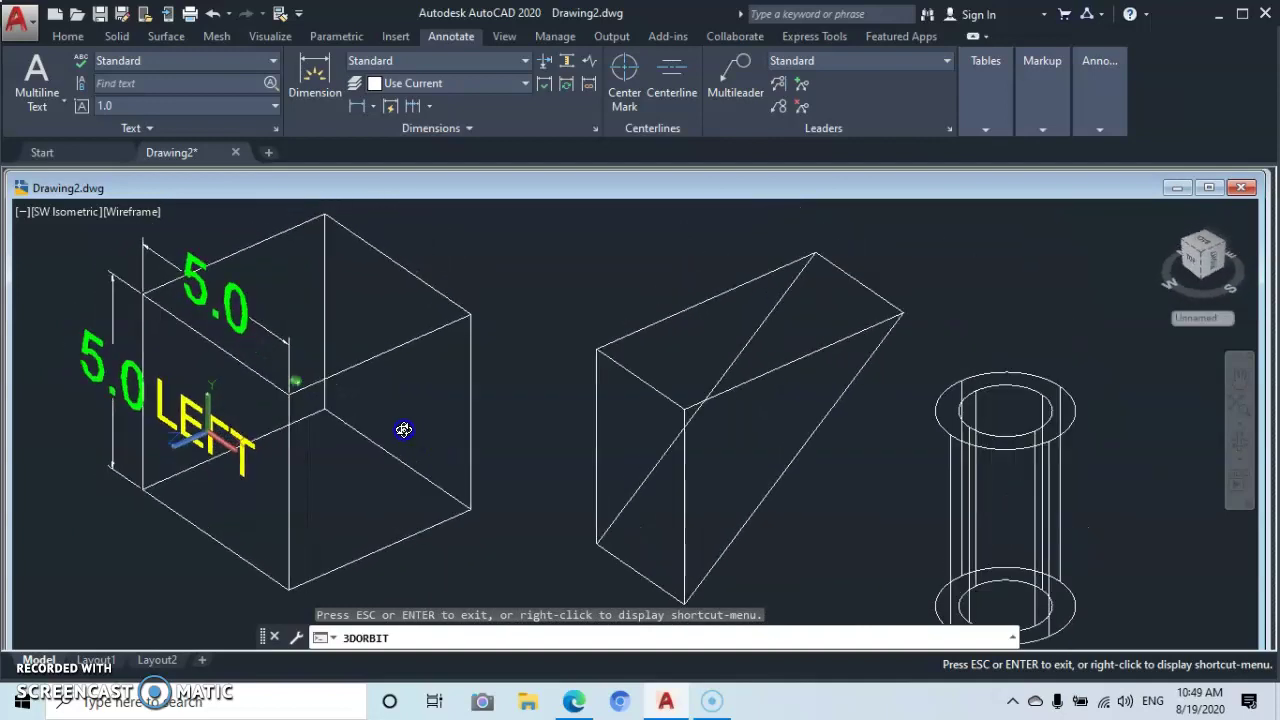
{"action": "right_click", "coordinate": [1041, 337]}
{"action": "left_click", "coordinate": [1080, 334]}
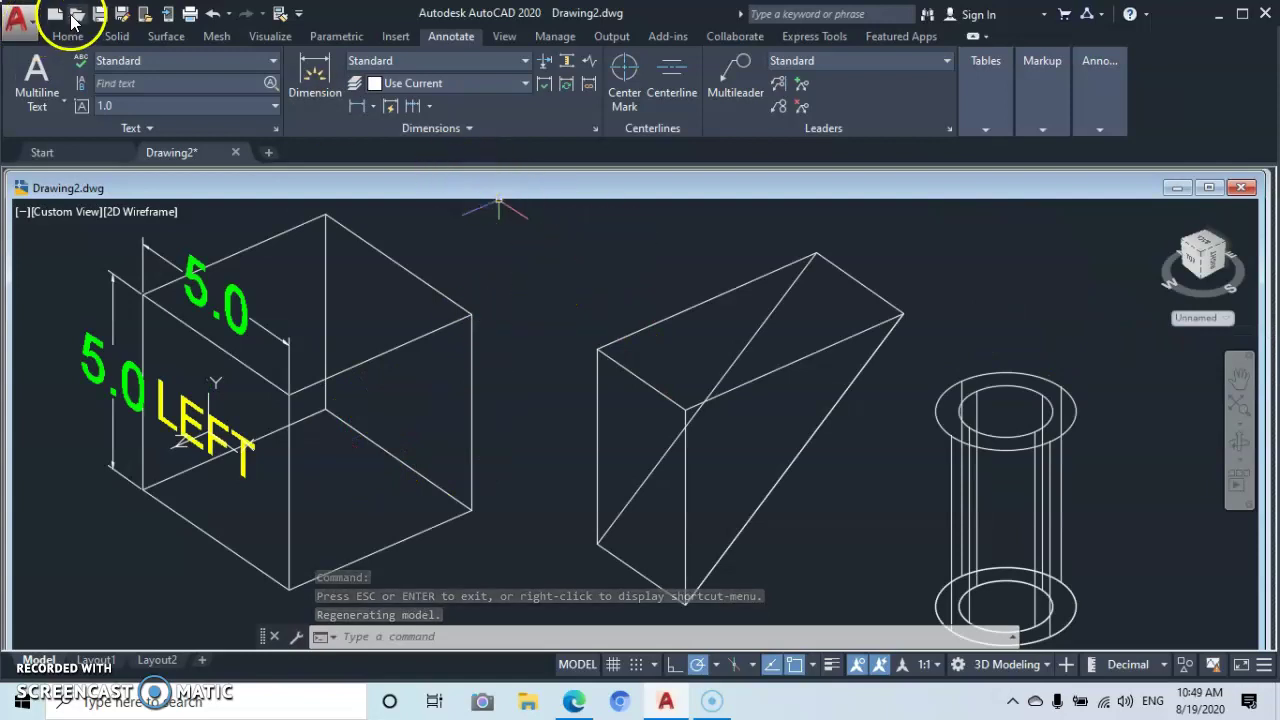
Align the UCS to the right vertical face of the cube with the UCS Face option.
{"action": "left_click", "coordinate": [66, 37]}
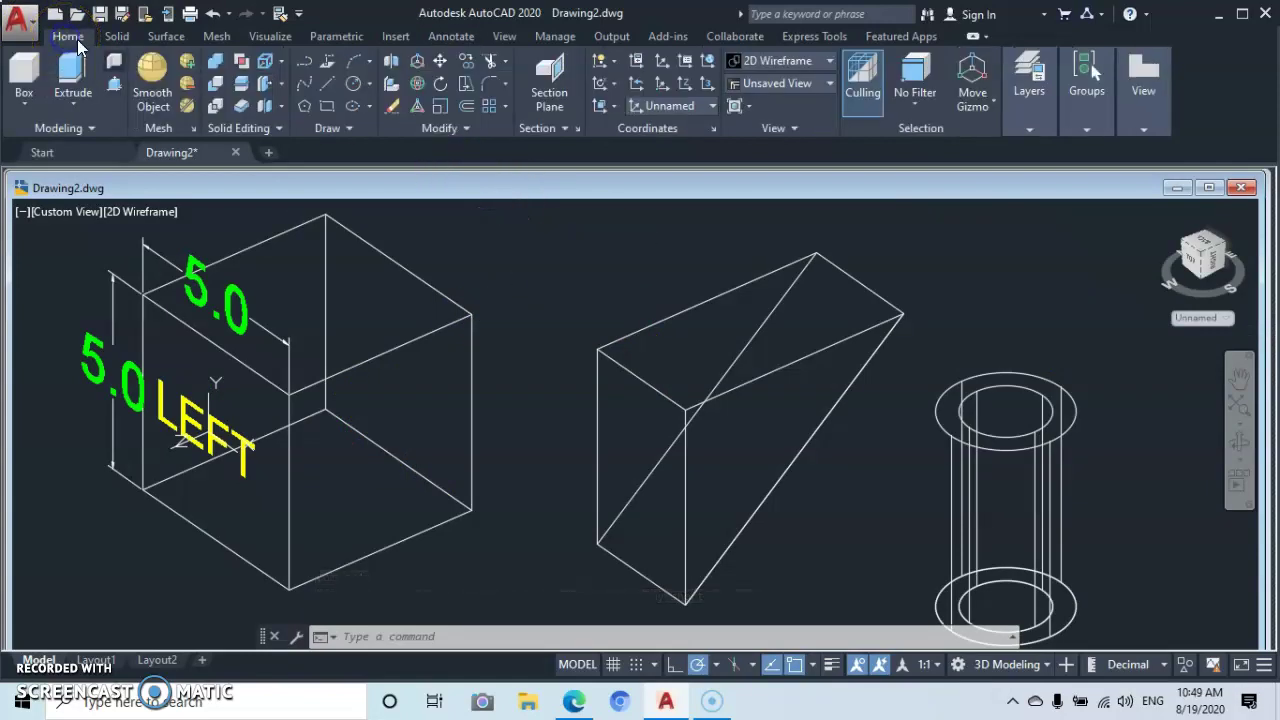
{"action": "left_click", "coordinate": [613, 105]}
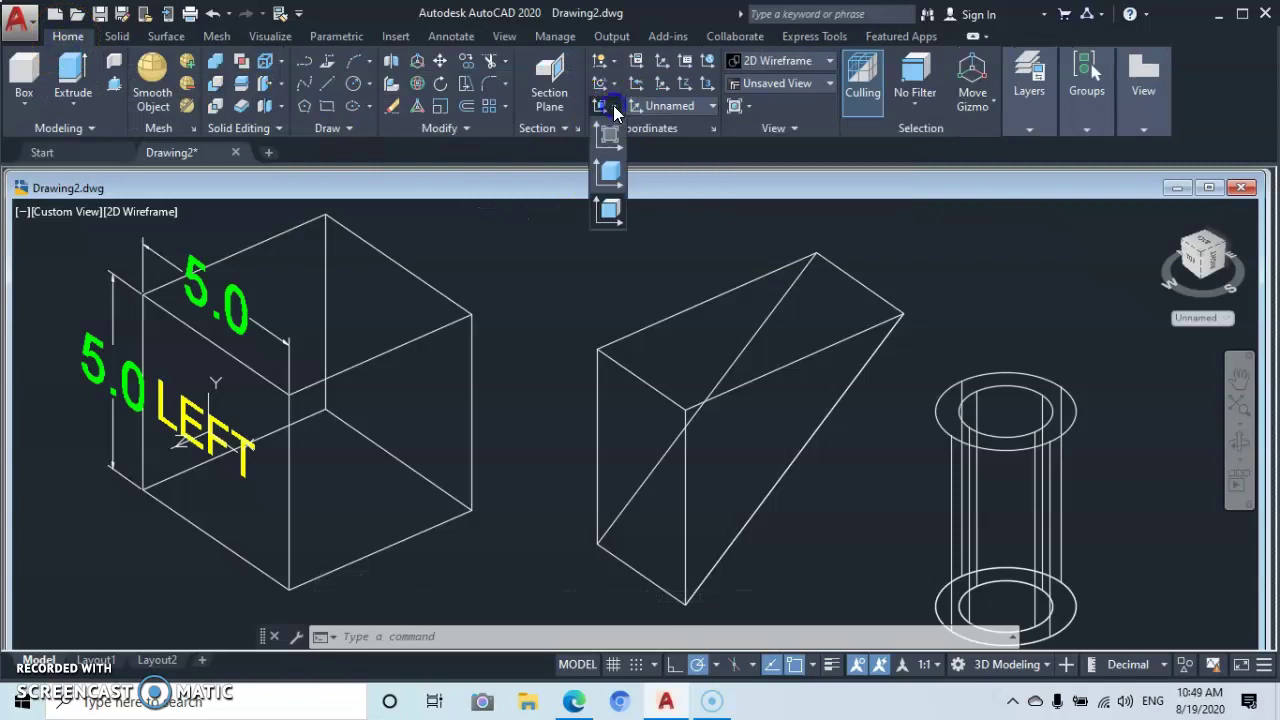
{"action": "left_click", "coordinate": [608, 210]}
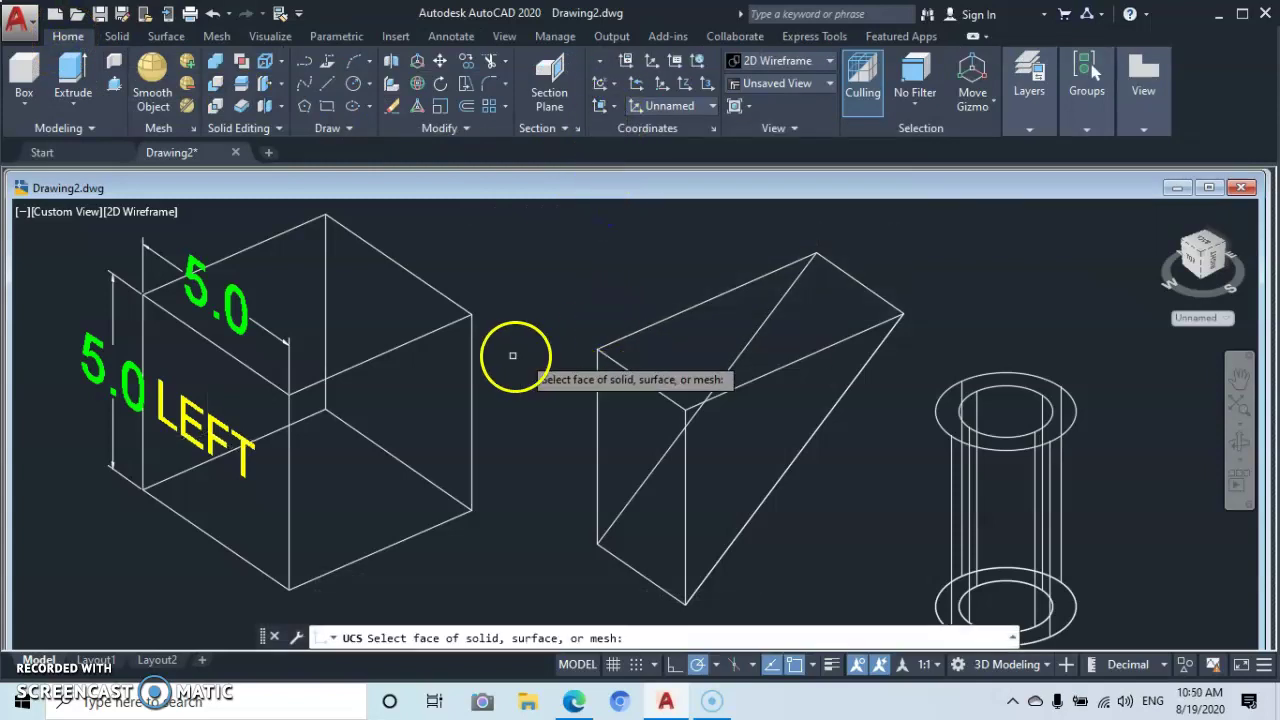
{"action": "left_click", "coordinate": [338, 489]}
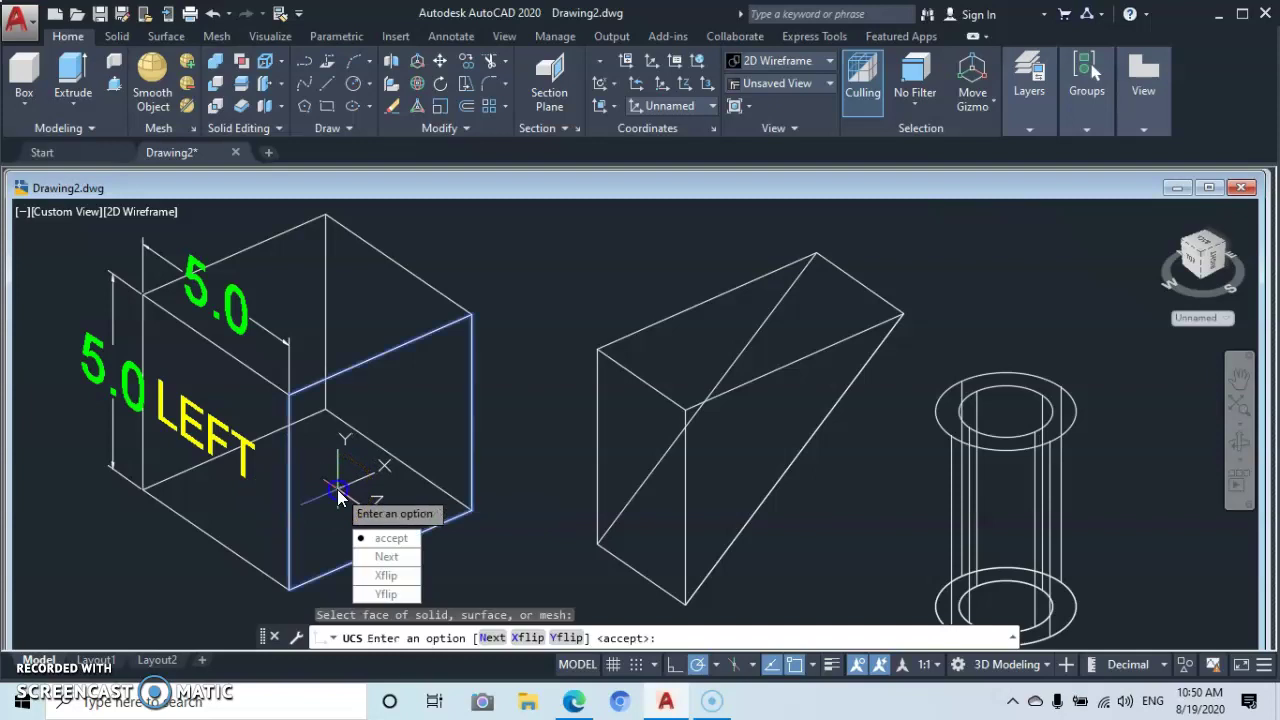
{"action": "key", "text": "Return"}
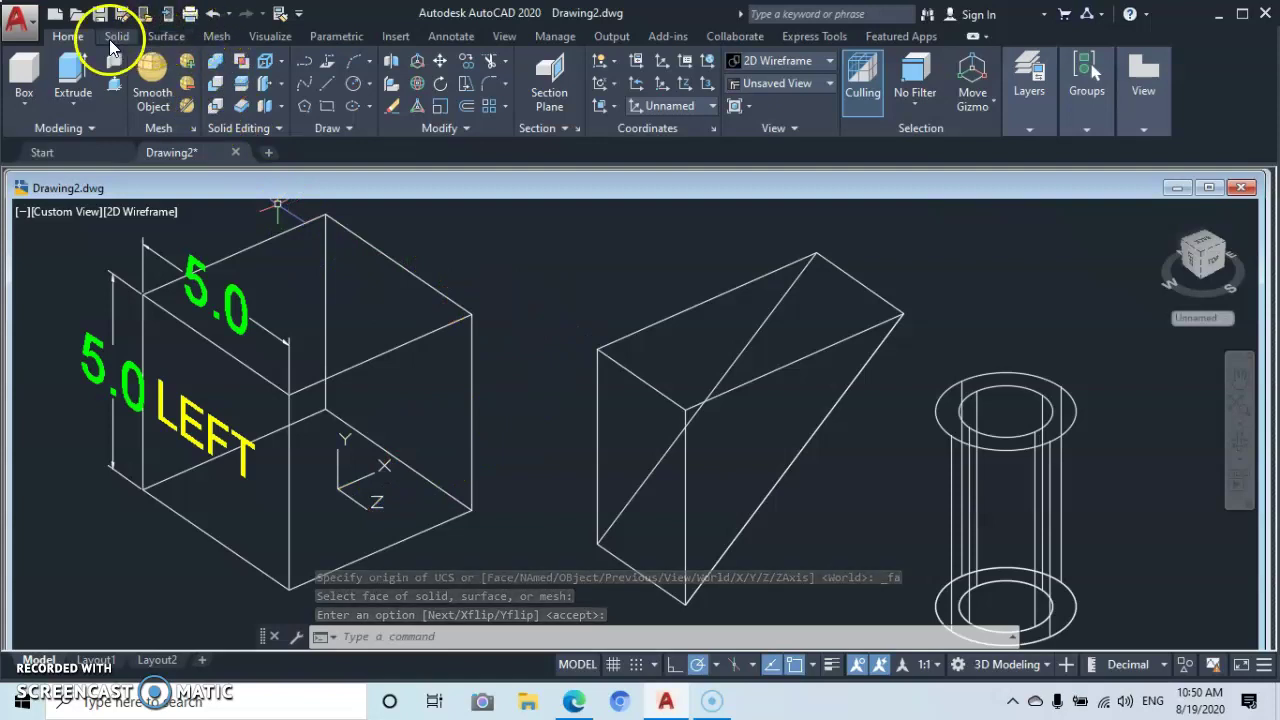
Add a linear dimension to the bottom edge of the cube's right face, placed below that edge.
{"action": "left_click", "coordinate": [452, 38]}
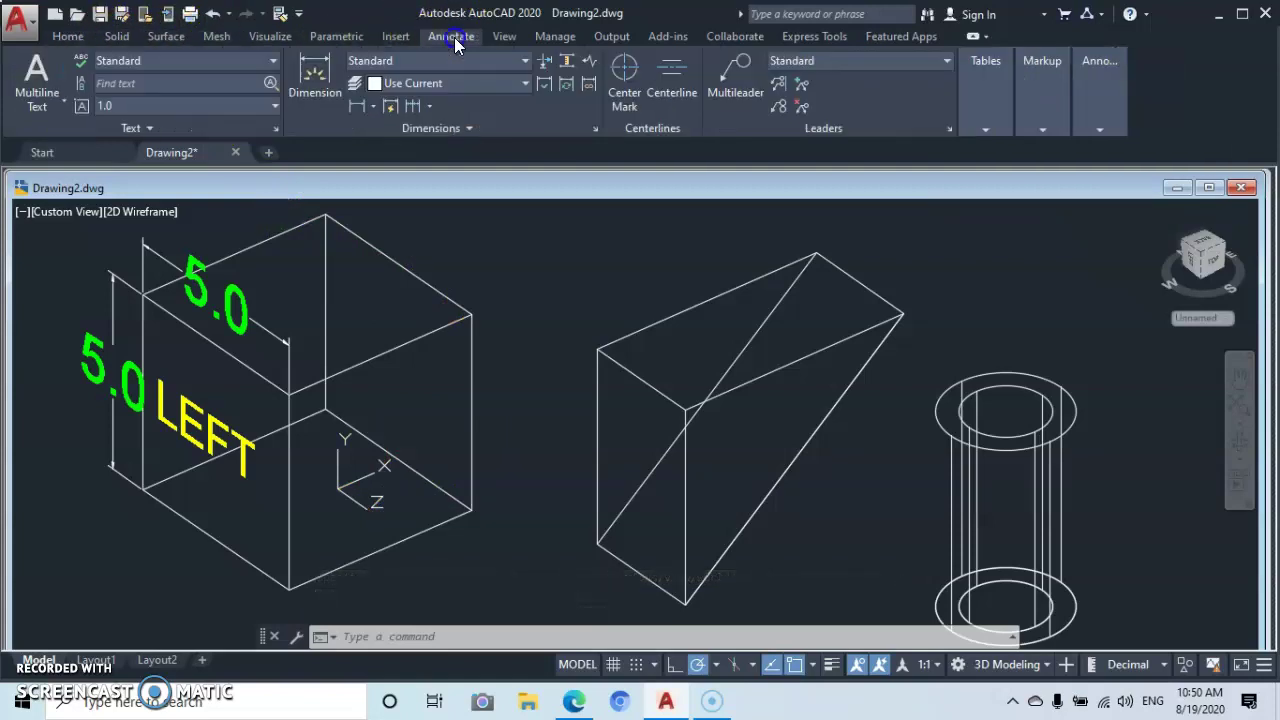
{"action": "left_click", "coordinate": [350, 108]}
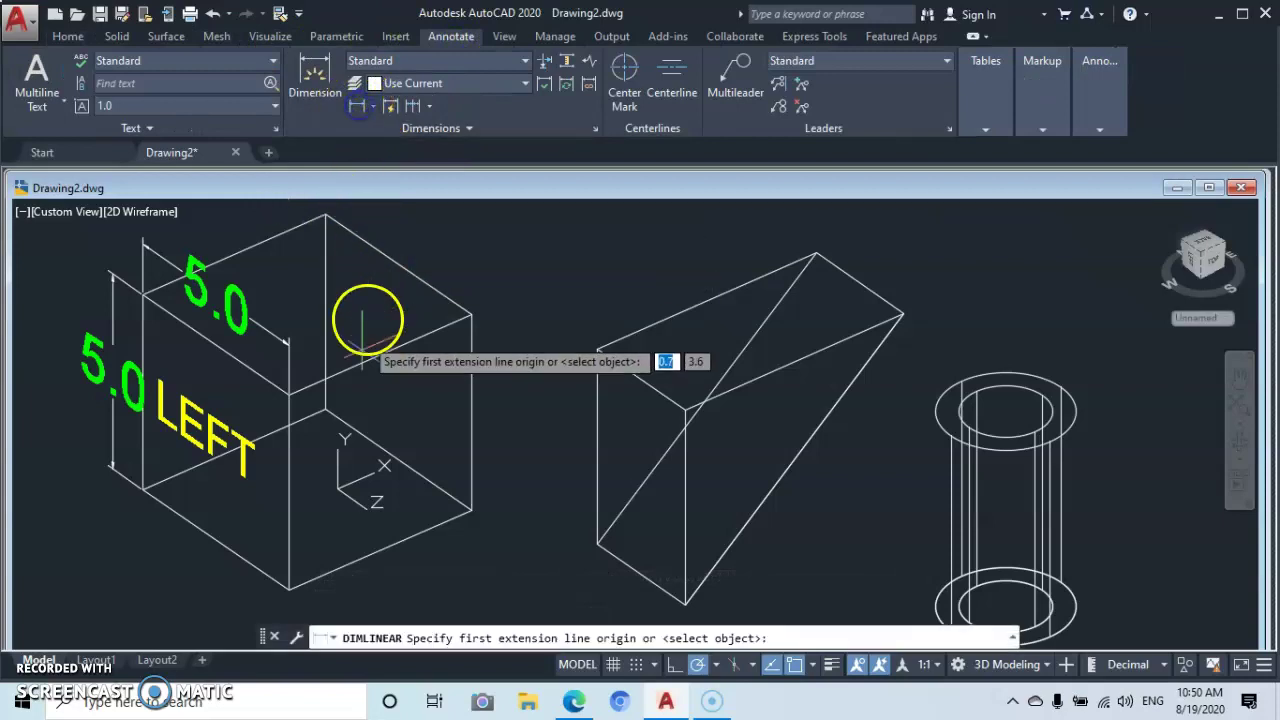
{"action": "left_click", "coordinate": [287, 589]}
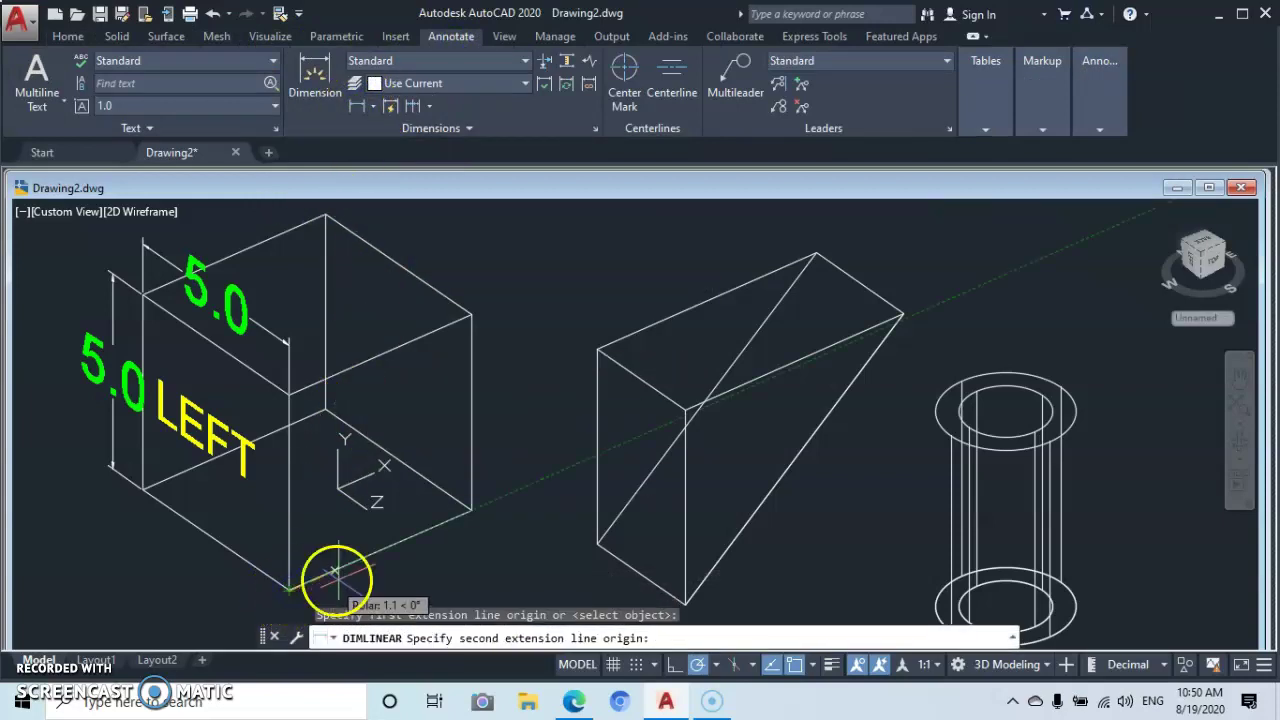
{"action": "left_click", "coordinate": [472, 512]}
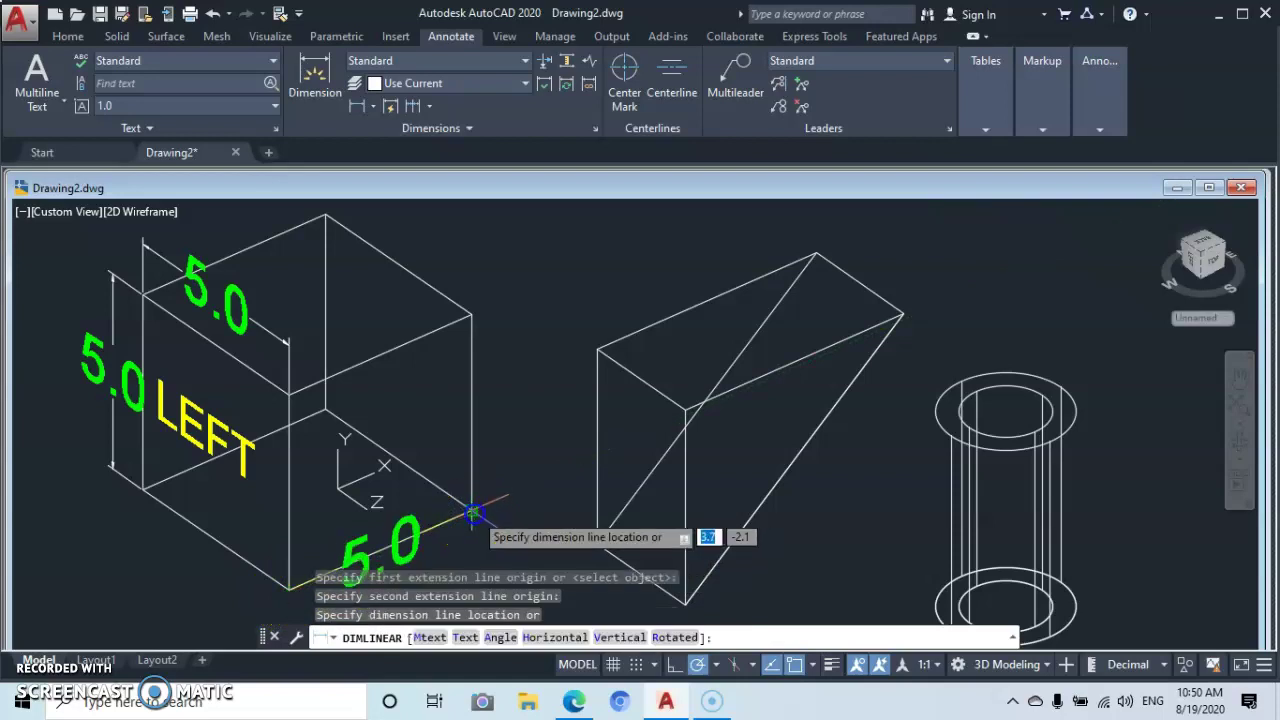
{"action": "left_click", "coordinate": [480, 540]}
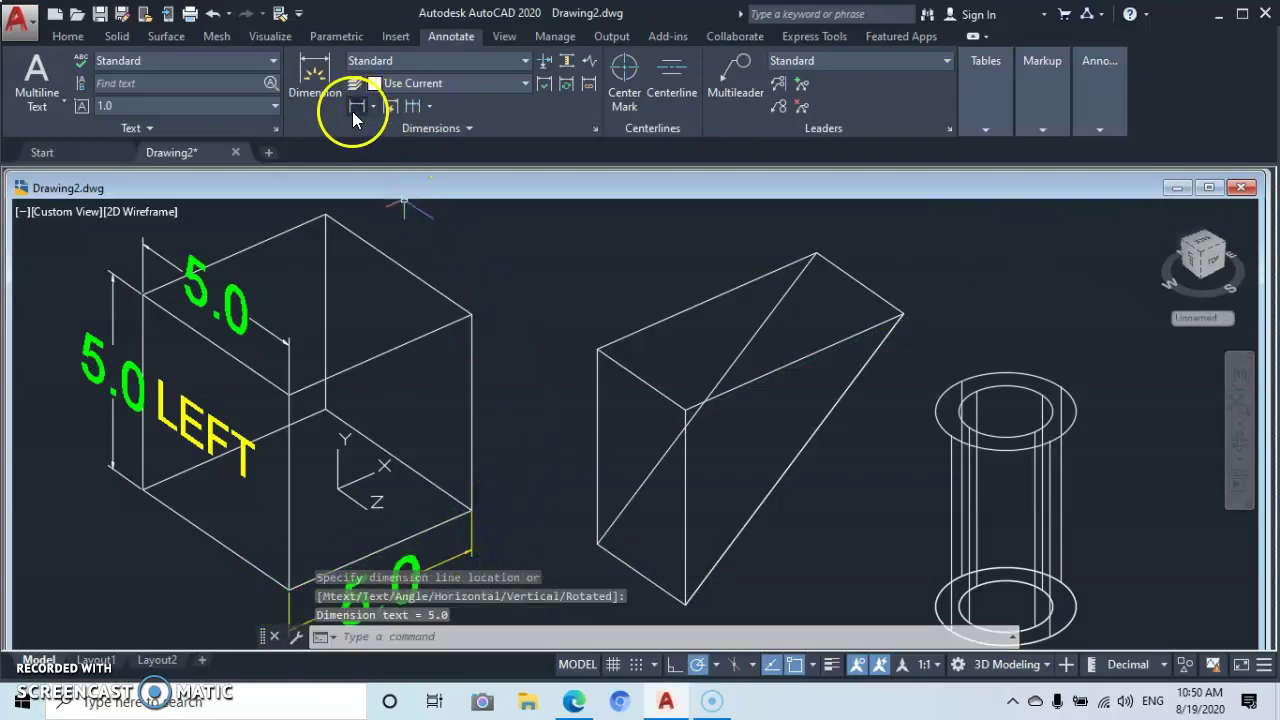
Add a linear dimension to the outer vertical edge of the cube's right face, placed just outside that edge.
{"action": "left_click", "coordinate": [355, 107]}
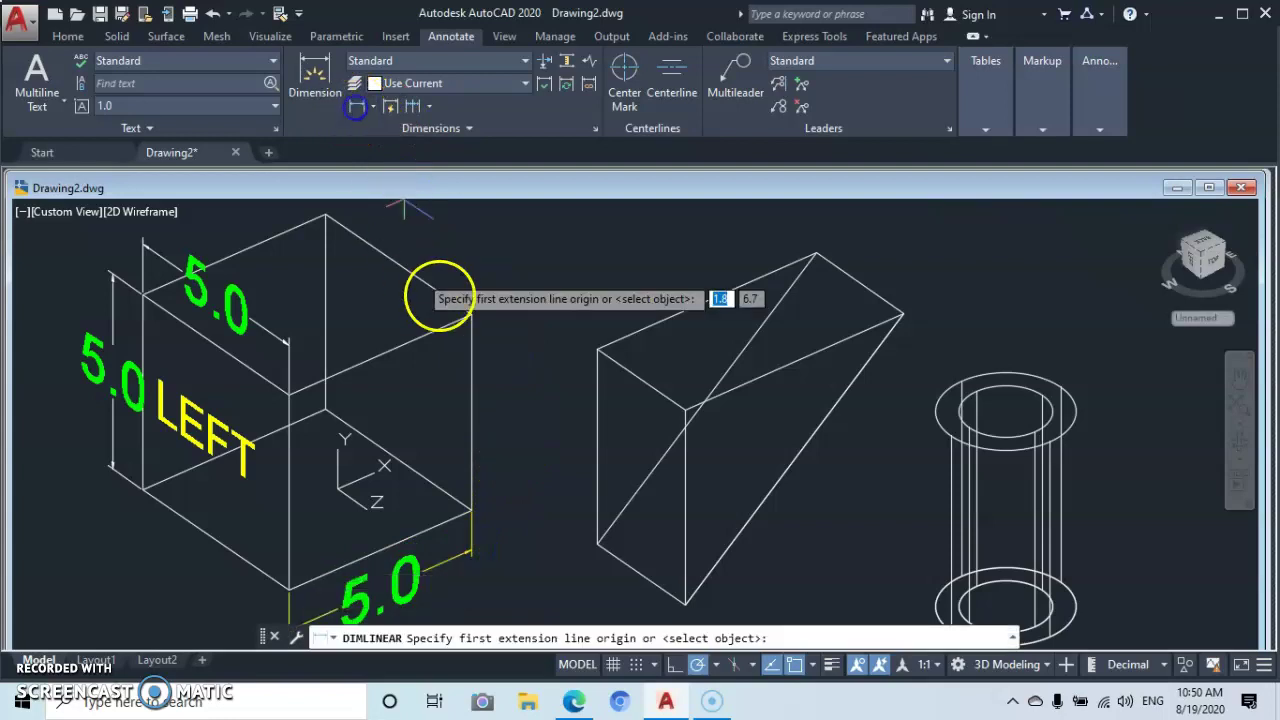
{"action": "left_click", "coordinate": [470, 510]}
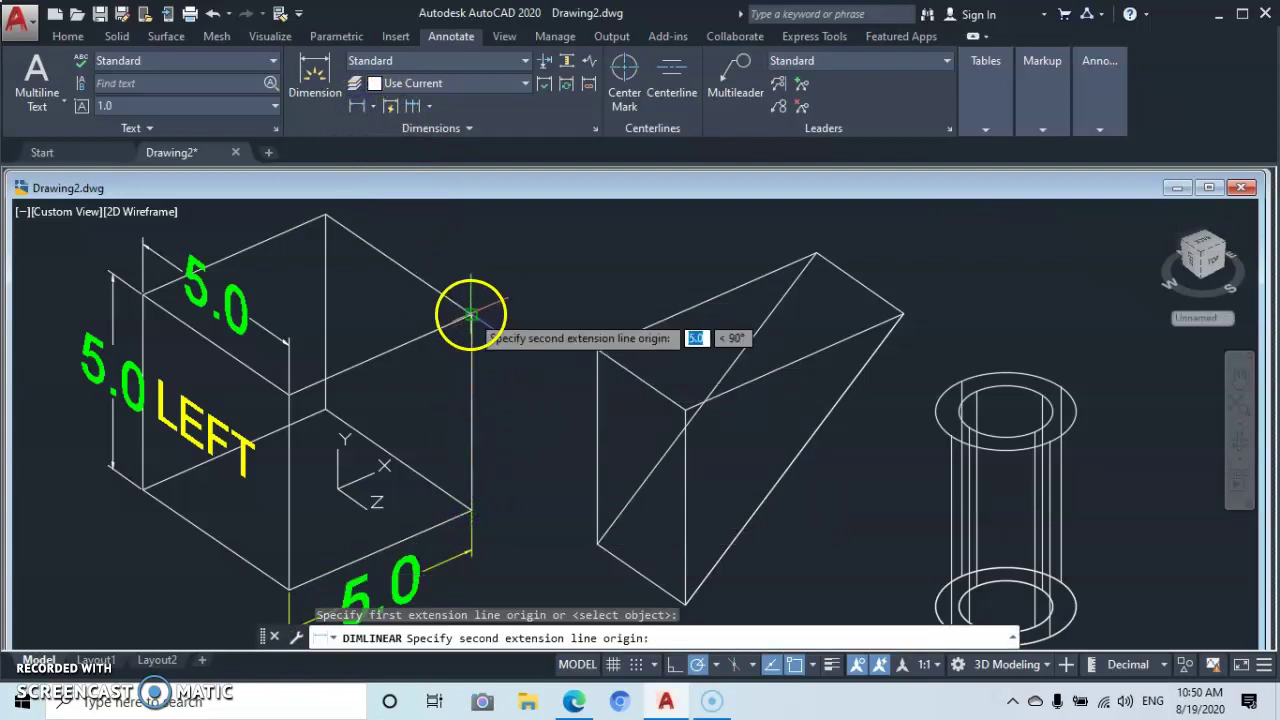
{"action": "left_click", "coordinate": [471, 312]}
{"action": "left_click", "coordinate": [528, 311]}
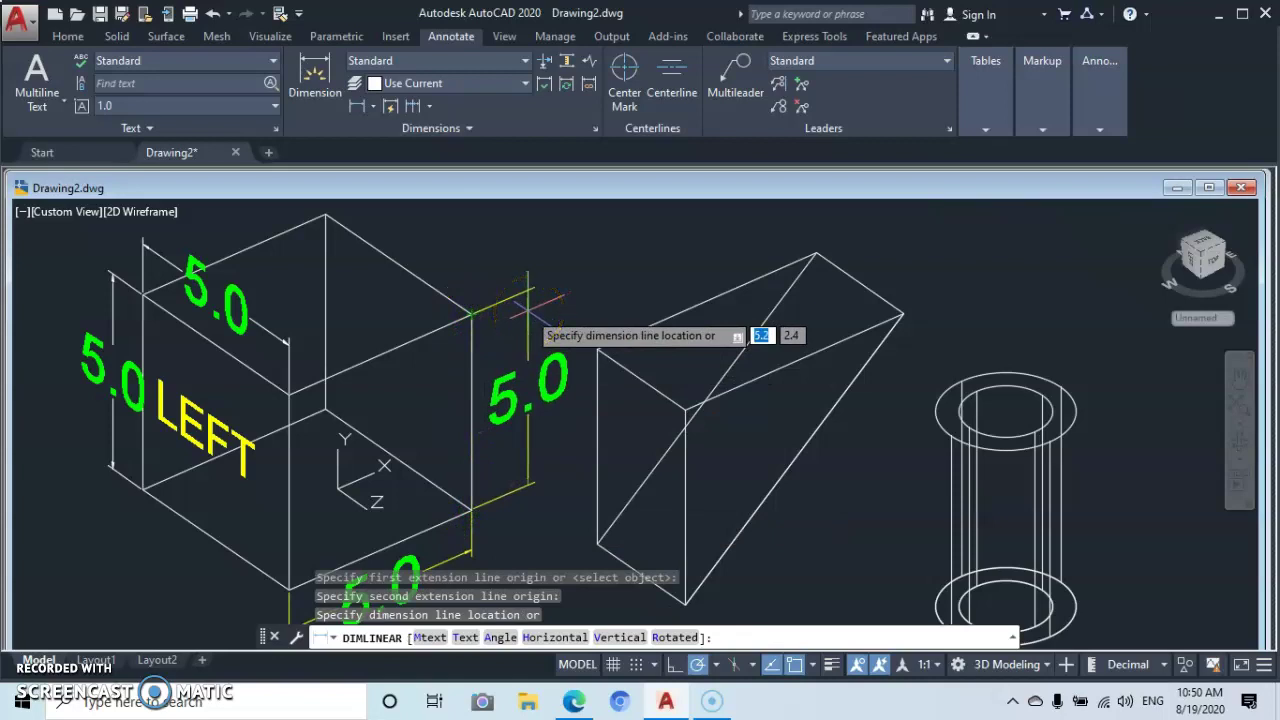
{"action": "left_click", "coordinate": [510, 303]}
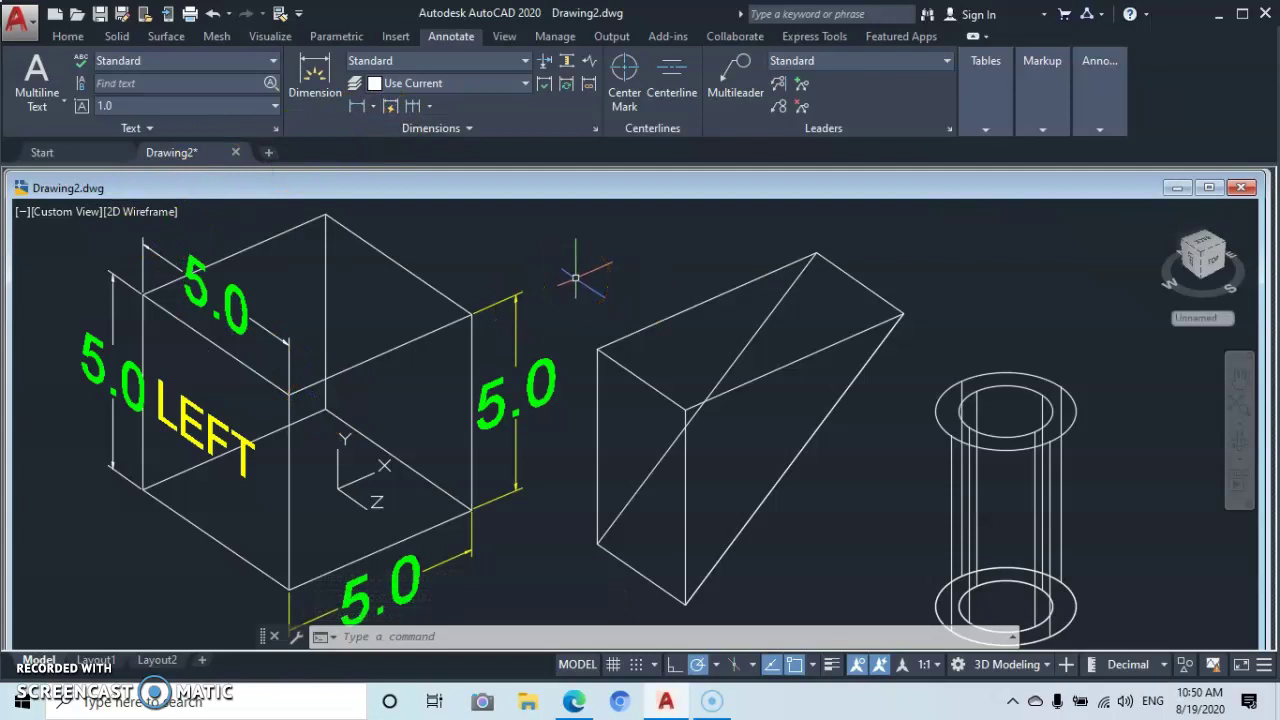
Add the single-line text FRONT on the cube's right face with height 1 and rotation angle 0.
{"action": "type", "text": "TEZ"}
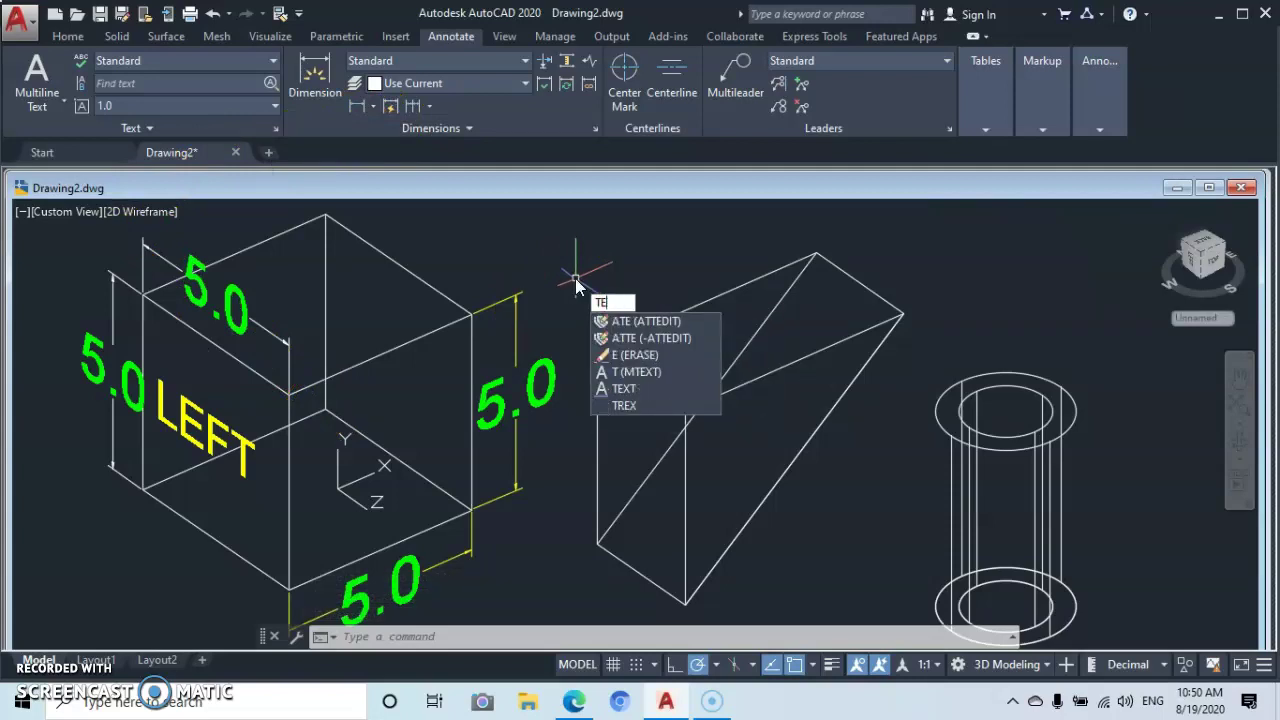
{"action": "key", "text": "BackSpace"}
{"action": "type", "text": "X"}
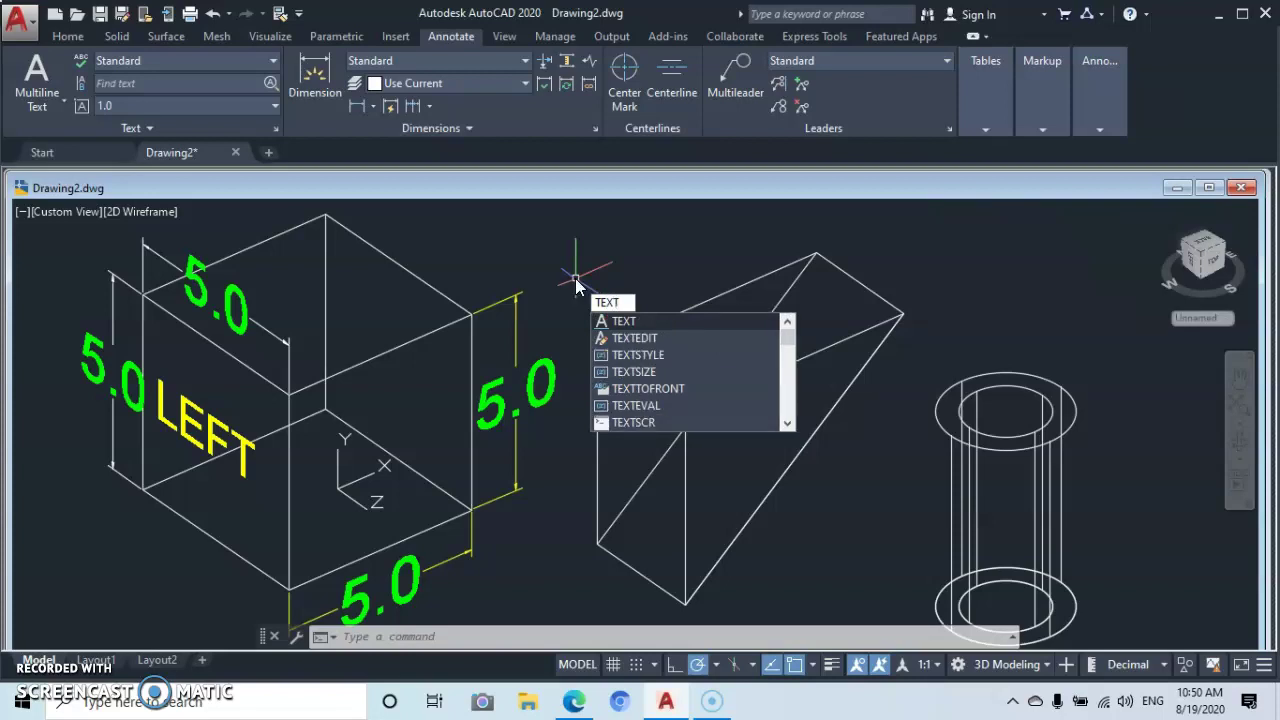
{"action": "type", "text": "T"}
{"action": "key", "text": "Return"}
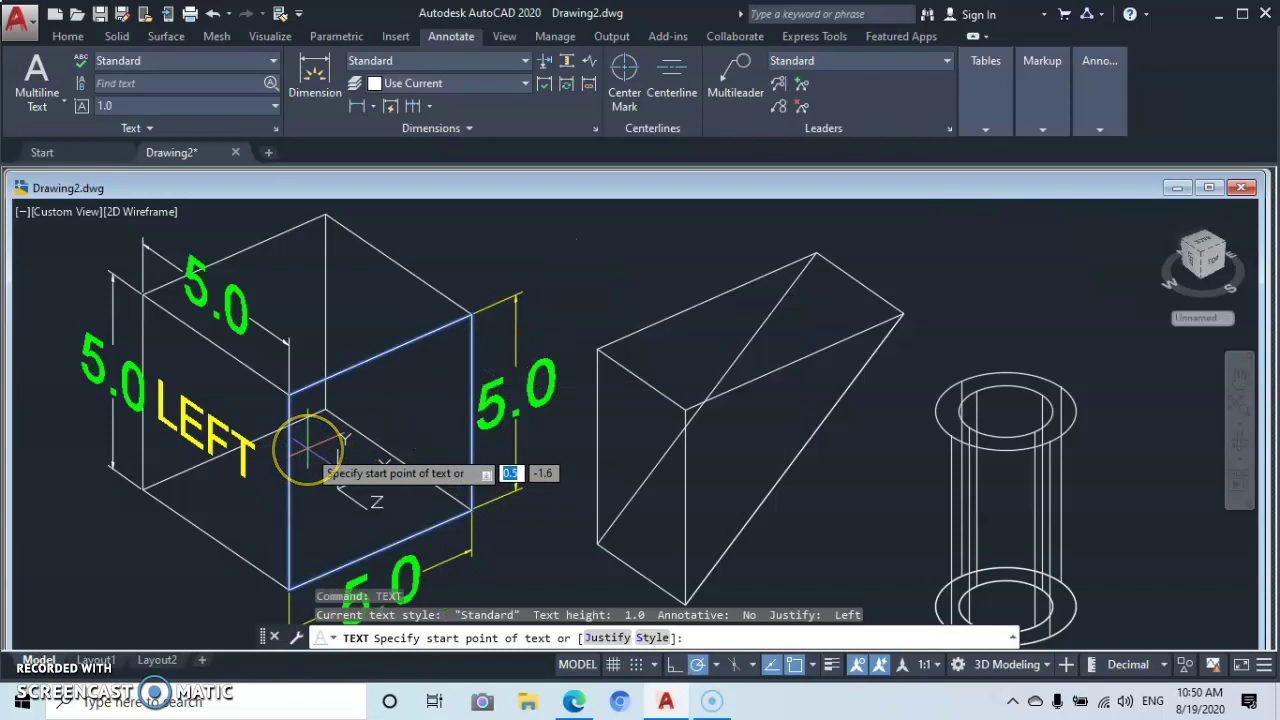
{"action": "left_click", "coordinate": [307, 445]}
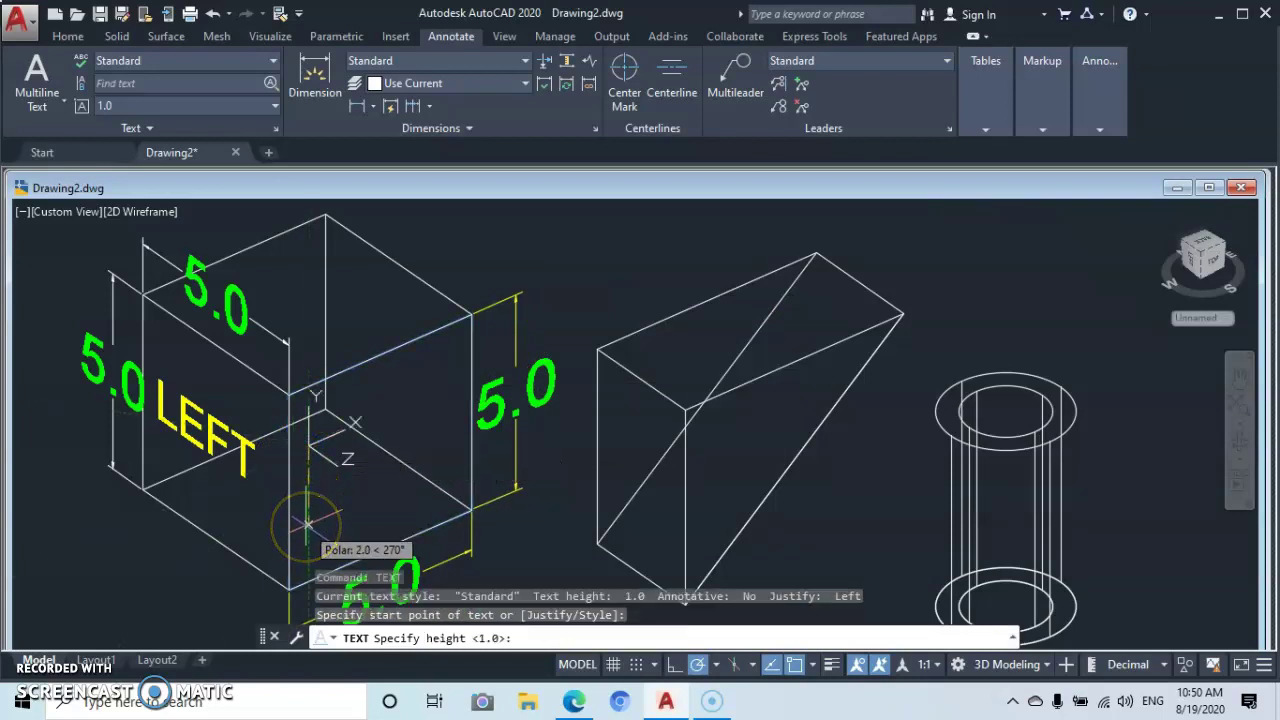
{"action": "type", "text": "1"}
{"action": "key", "text": "Return"}
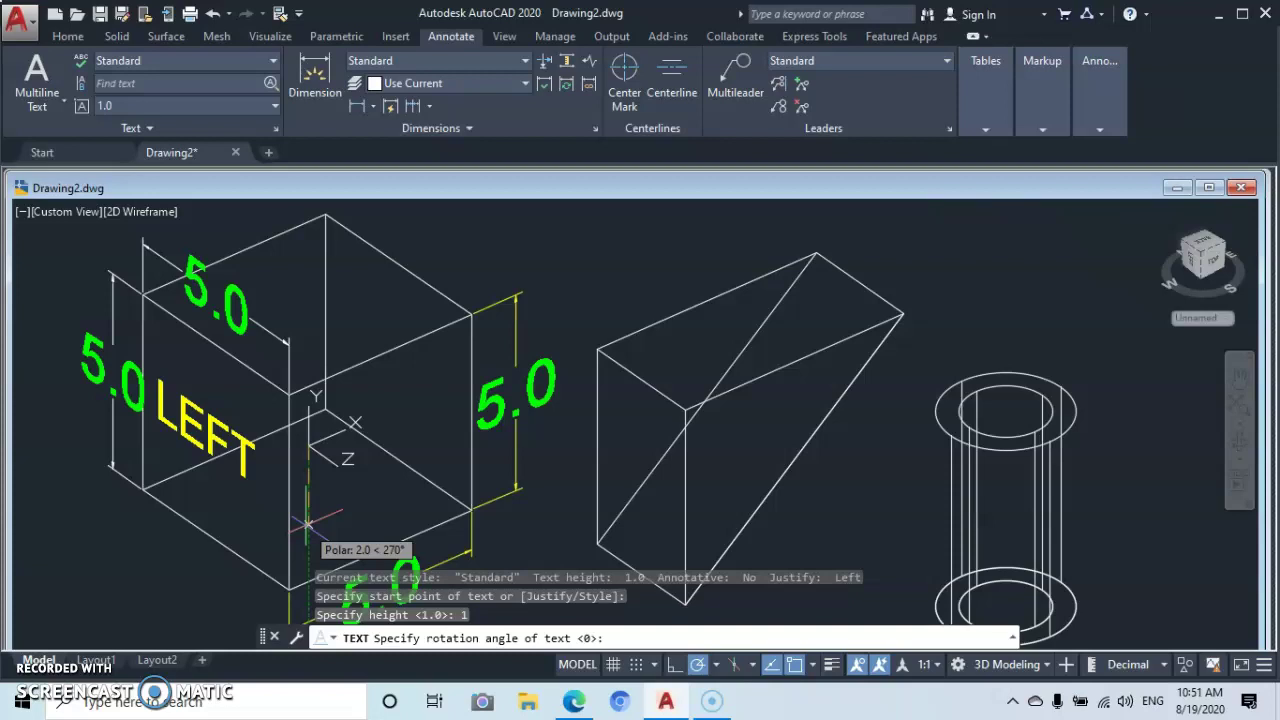
{"action": "key", "text": "Return"}
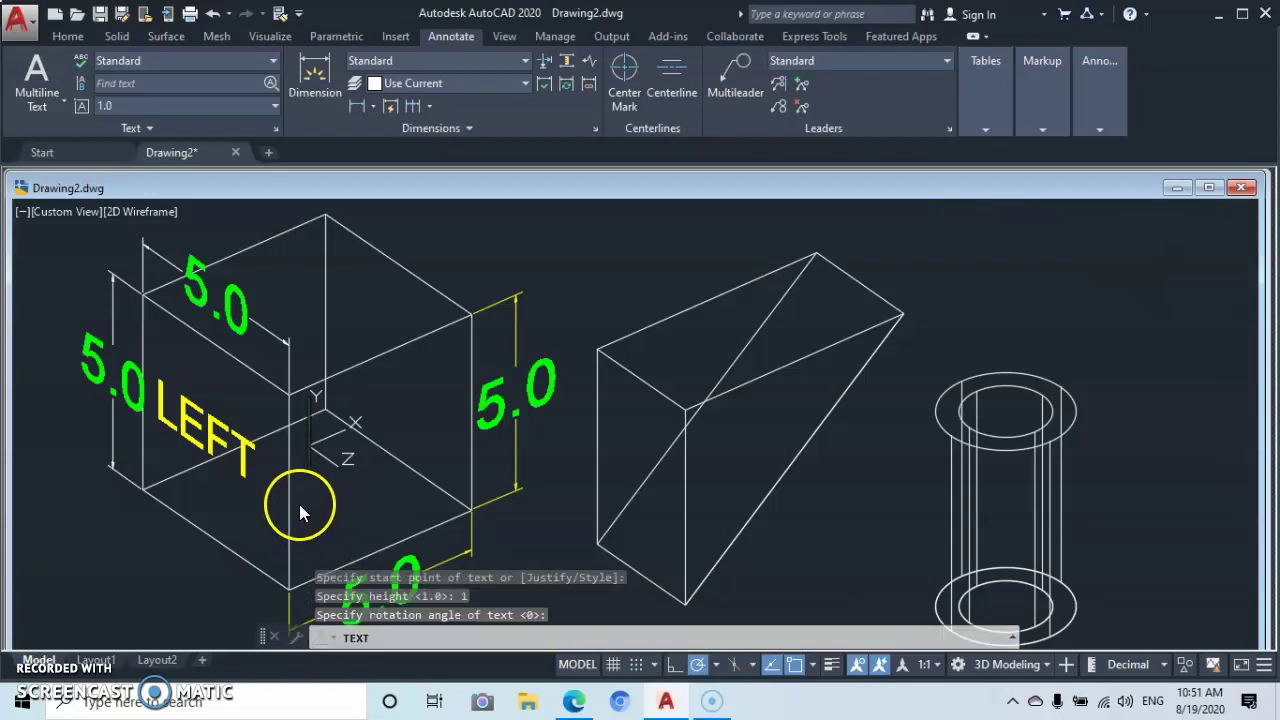
{"action": "left_click", "coordinate": [299, 504]}
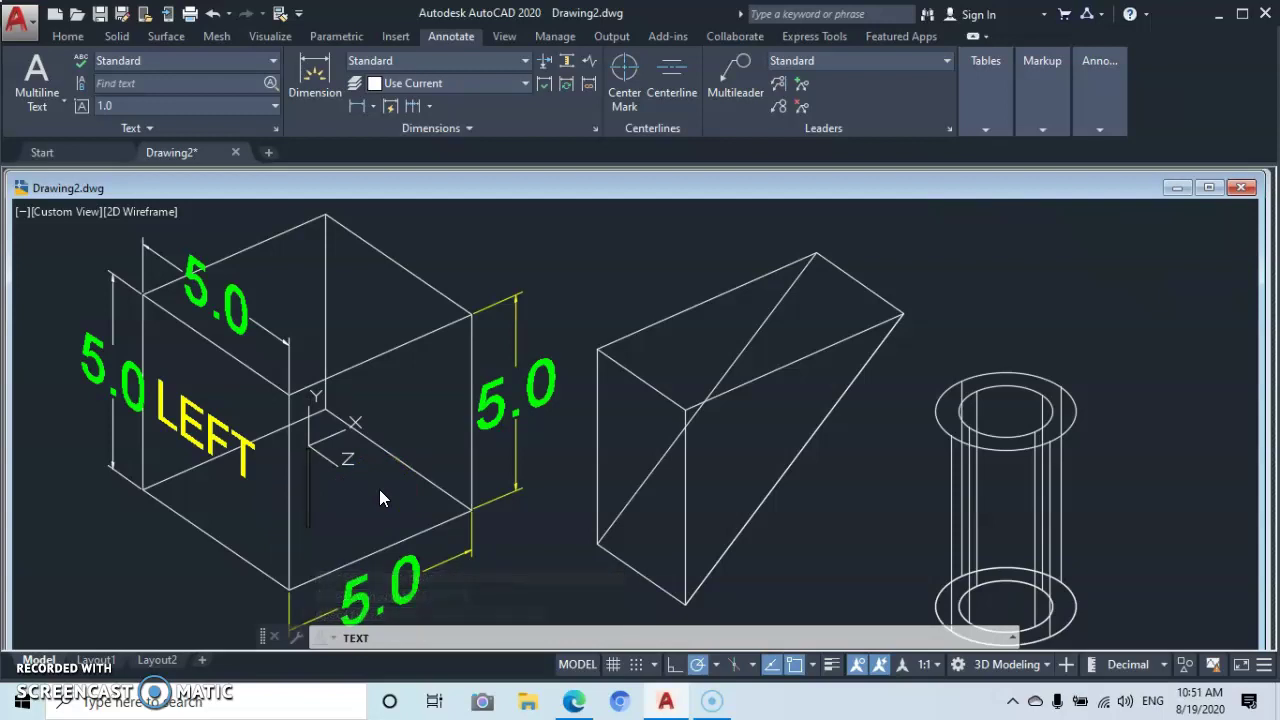
{"action": "left_click", "coordinate": [305, 485]}
{"action": "left_click", "coordinate": [350, 502]}
{"action": "type", "text": "FRONT"}
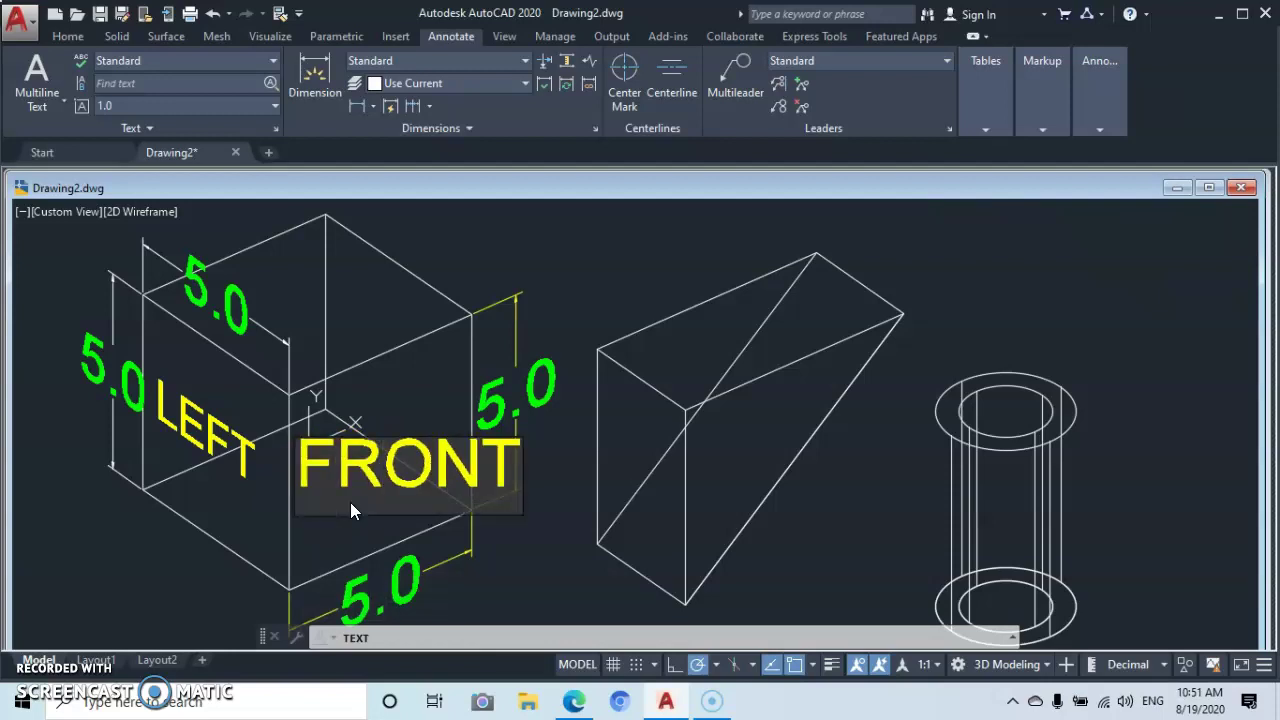
{"action": "key", "text": "Return"}
{"action": "left_click", "coordinate": [466, 478]}
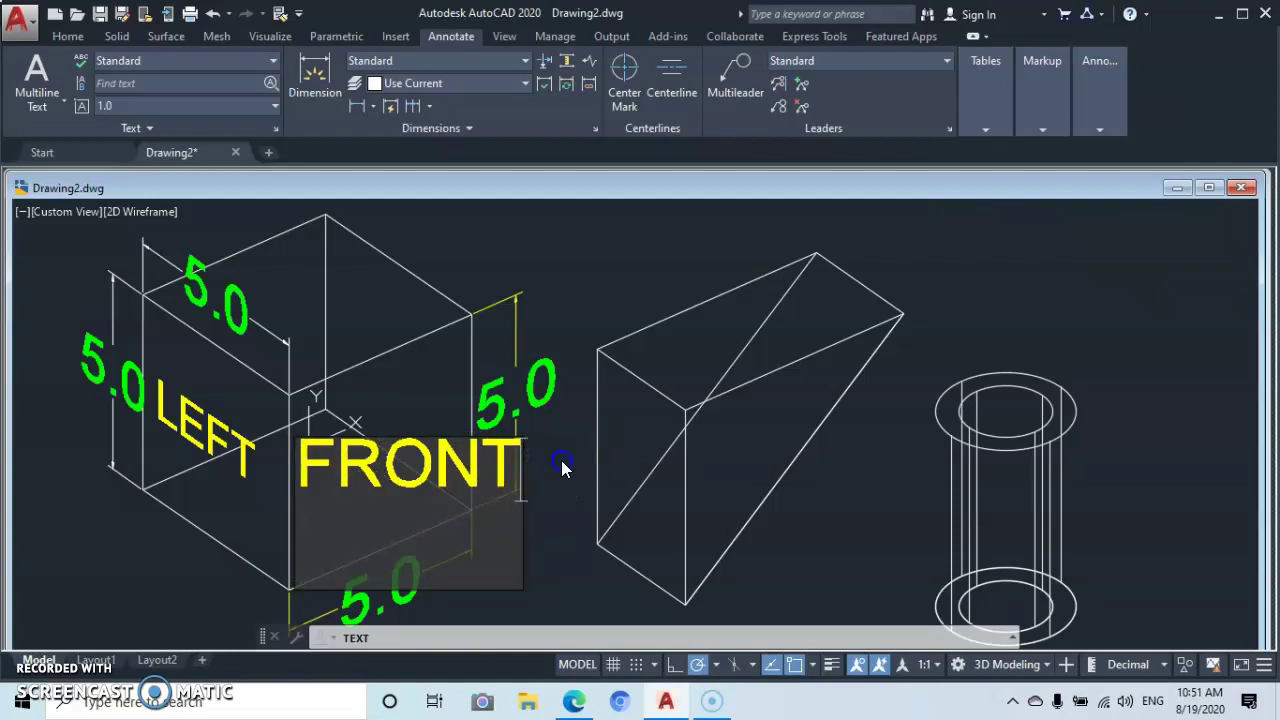
{"action": "left_click", "coordinate": [567, 285]}
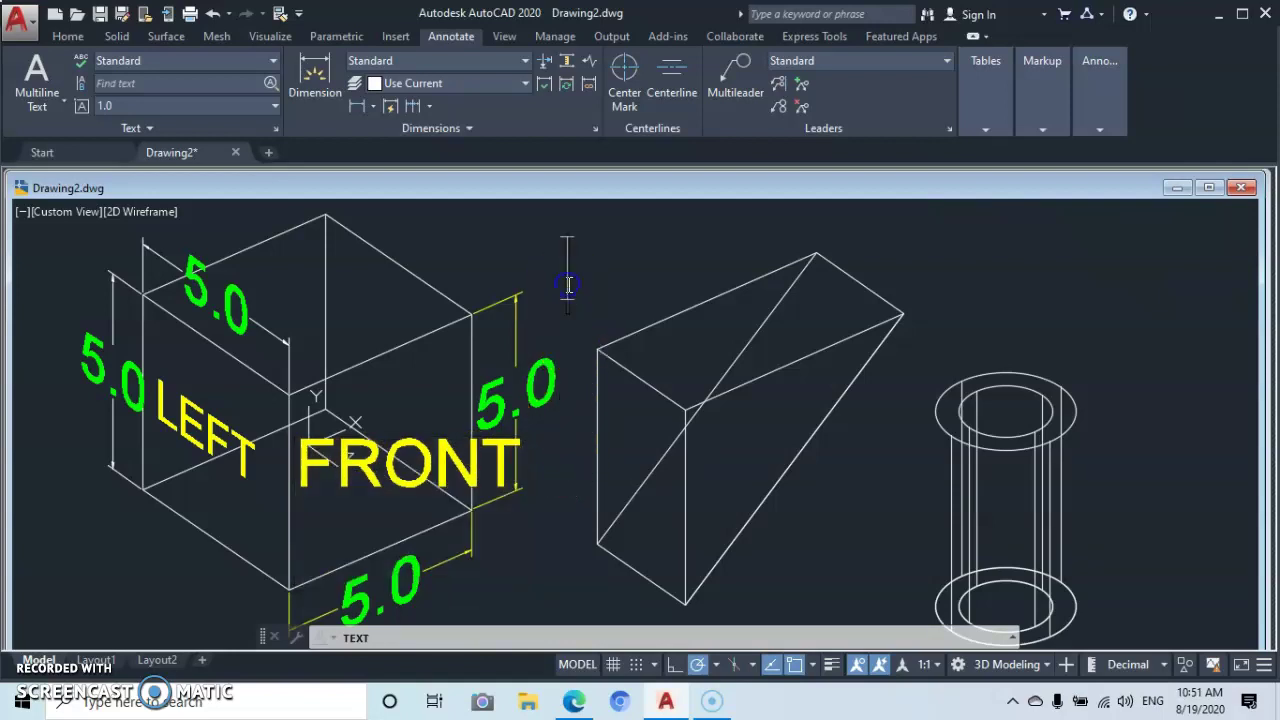
{"action": "left_click", "coordinate": [558, 354]}
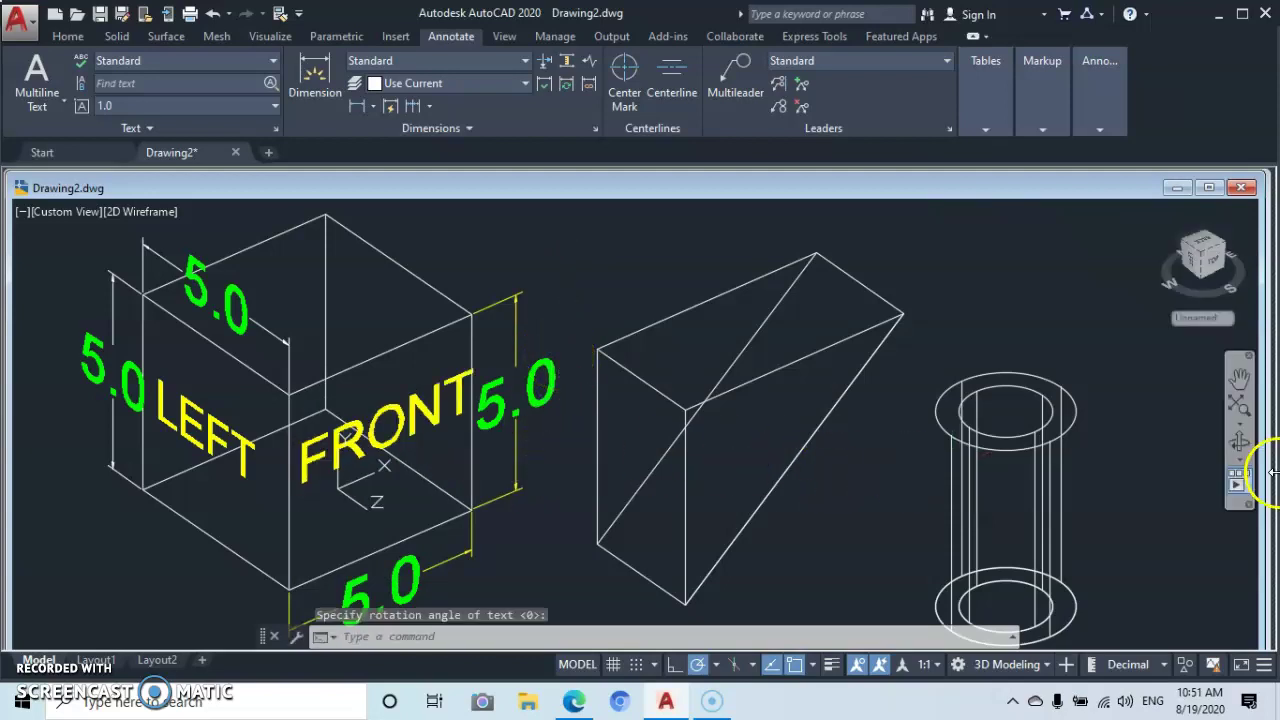
Orbit the model briefly and restore the home isometric view with the wedge and cylinder in sight.
{"action": "left_click", "coordinate": [1240, 440]}
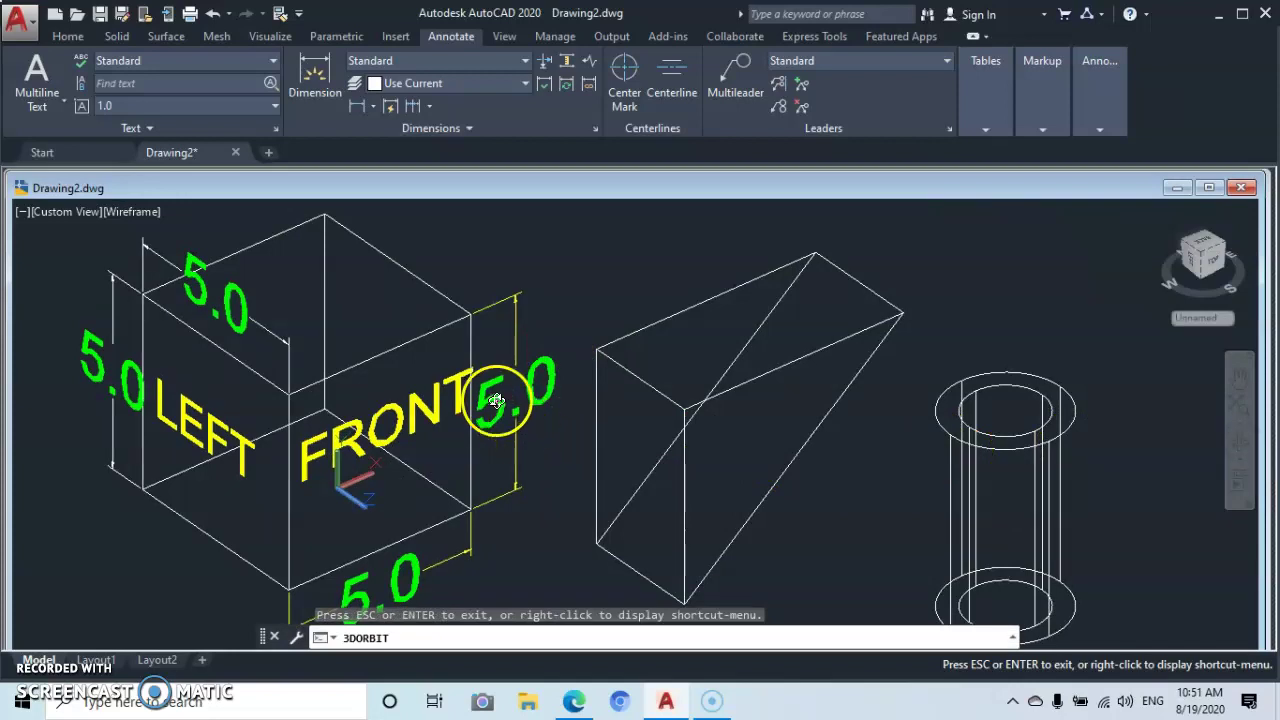
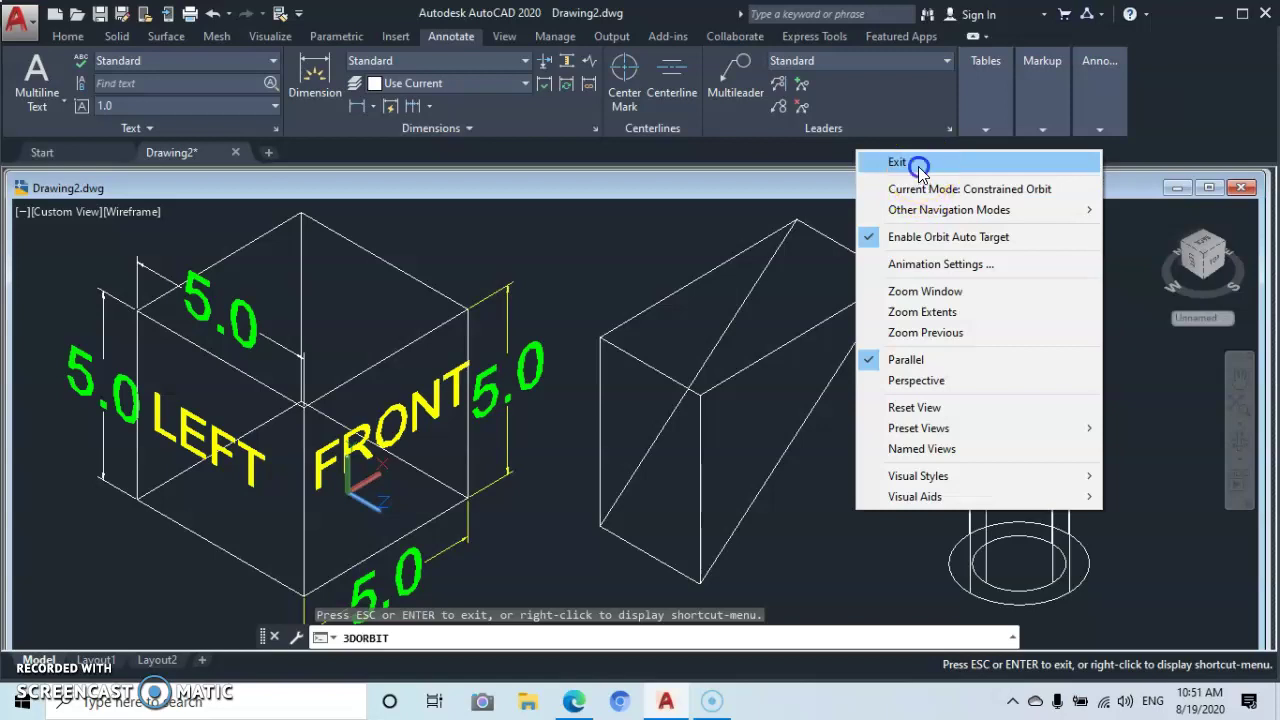
{"action": "left_click", "coordinate": [1161, 213]}
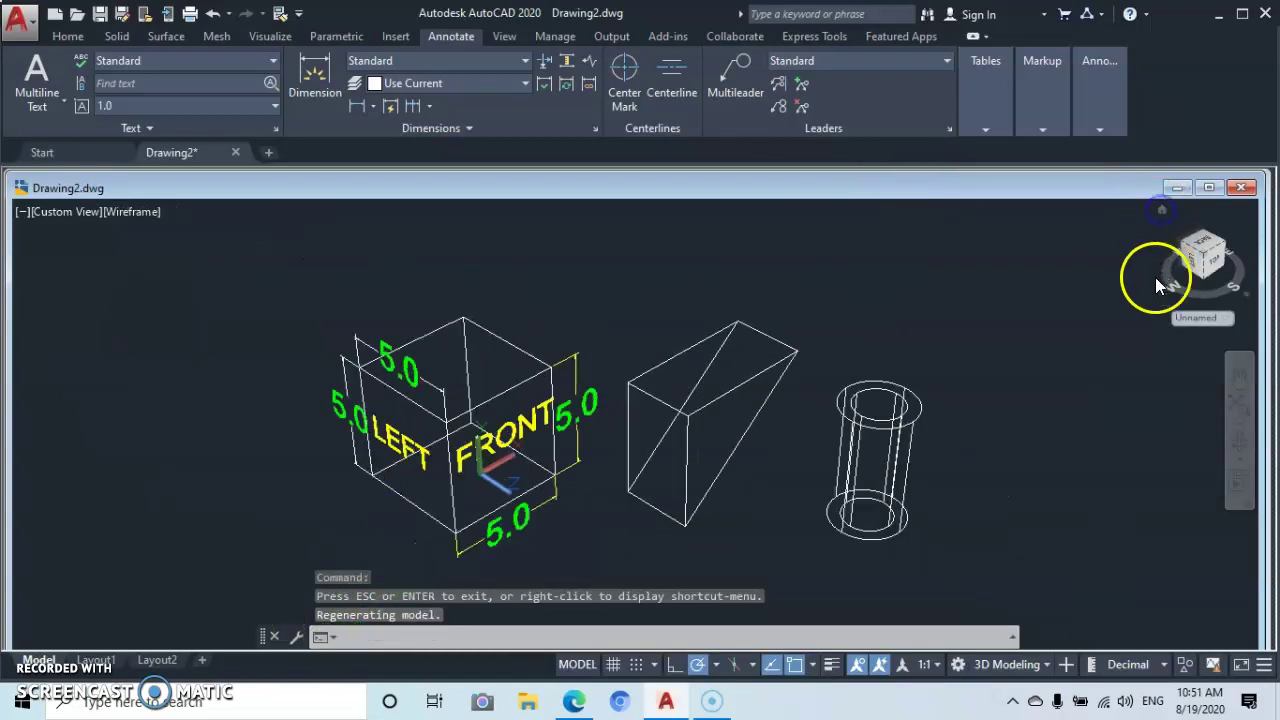
{"action": "scroll", "coordinate": [707, 455], "scroll_direction": "up", "scroll_amount": 2}
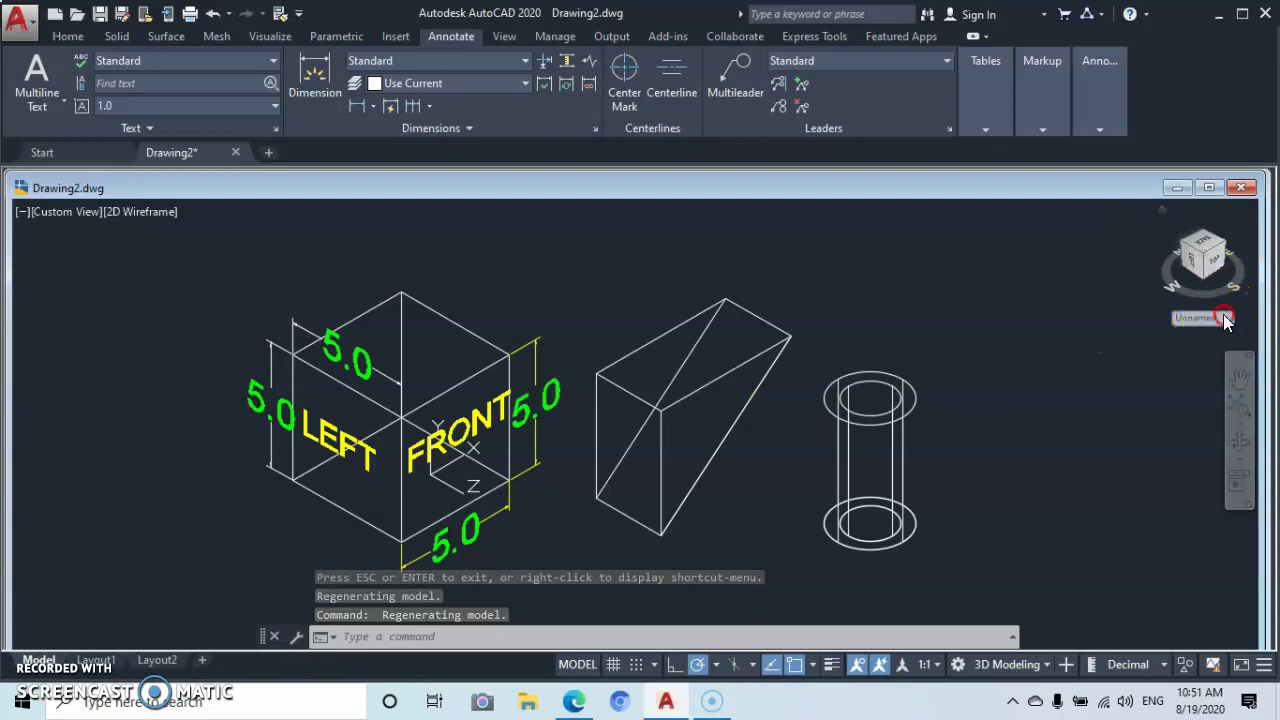
{"action": "right_click", "coordinate": [1165, 316]}
{"action": "left_click", "coordinate": [1108, 345]}
{"action": "scroll", "coordinate": [775, 413], "scroll_direction": "up", "scroll_amount": 2}
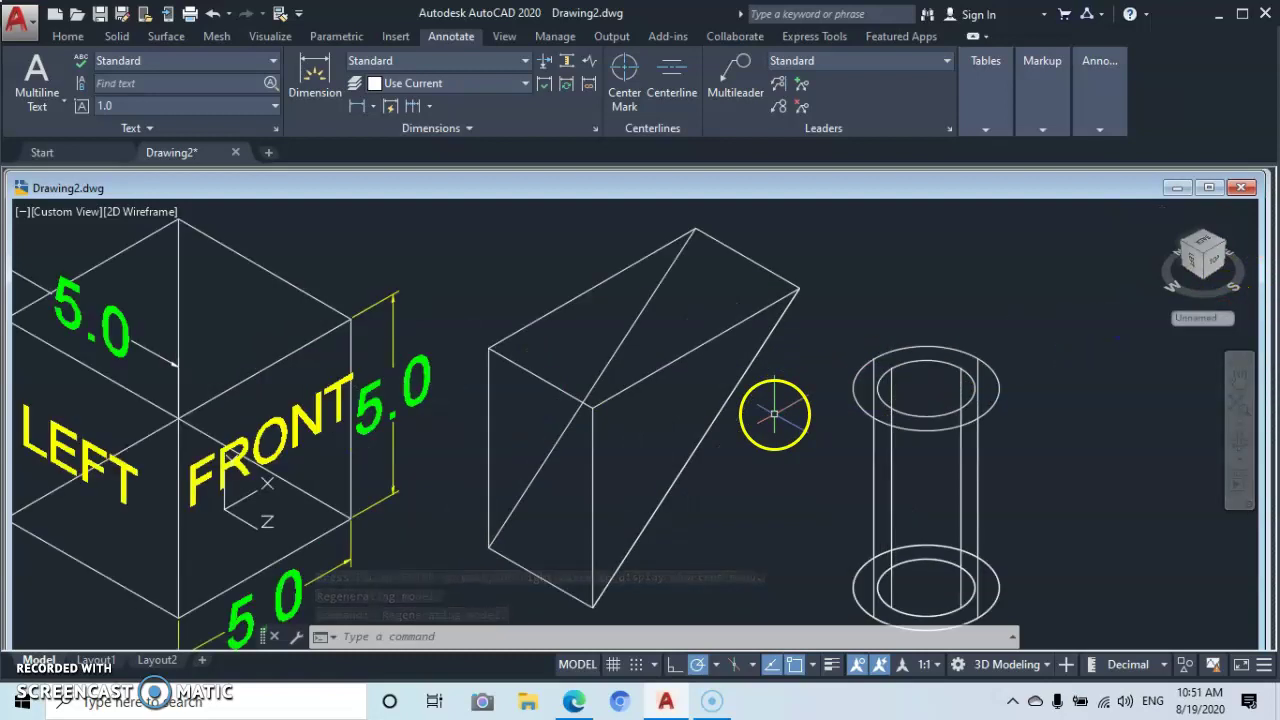
{"action": "middle_click_drag", "start_coordinate": [734, 424], "coordinate": [800, 413]}
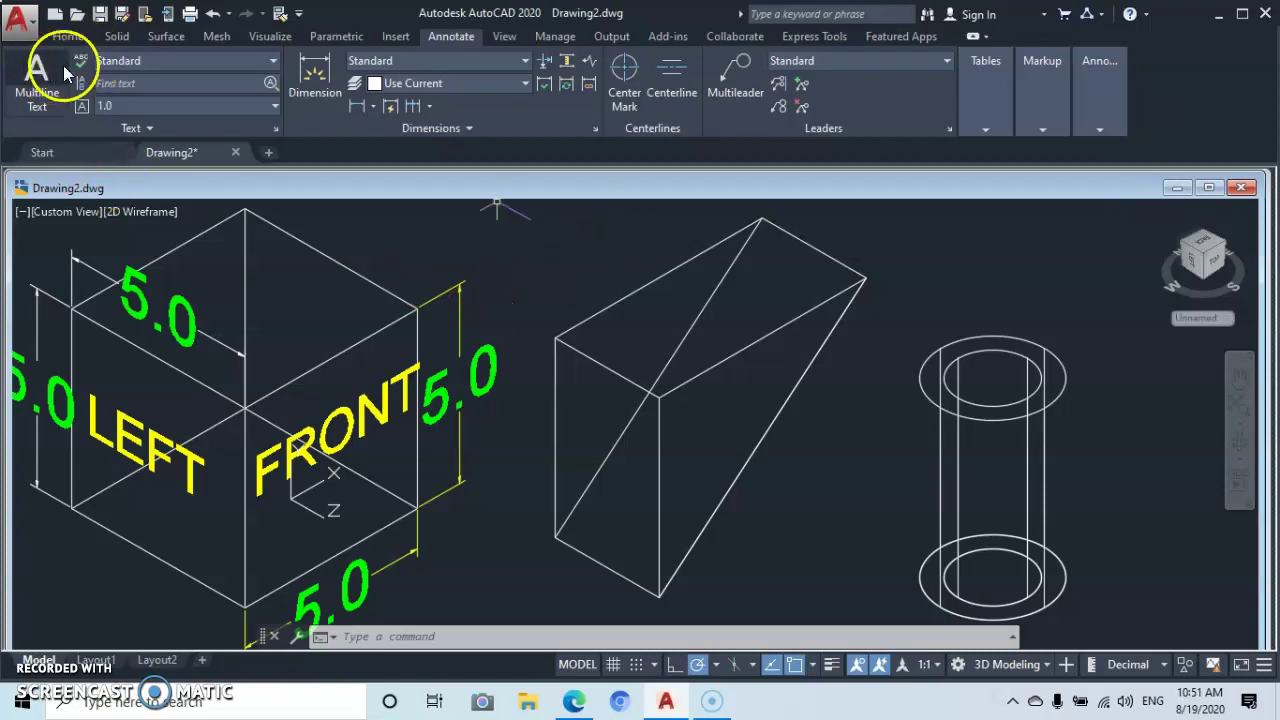
Align the UCS to the front triangular face of the wedge with the UCS Face option.
{"action": "left_click", "coordinate": [80, 37]}
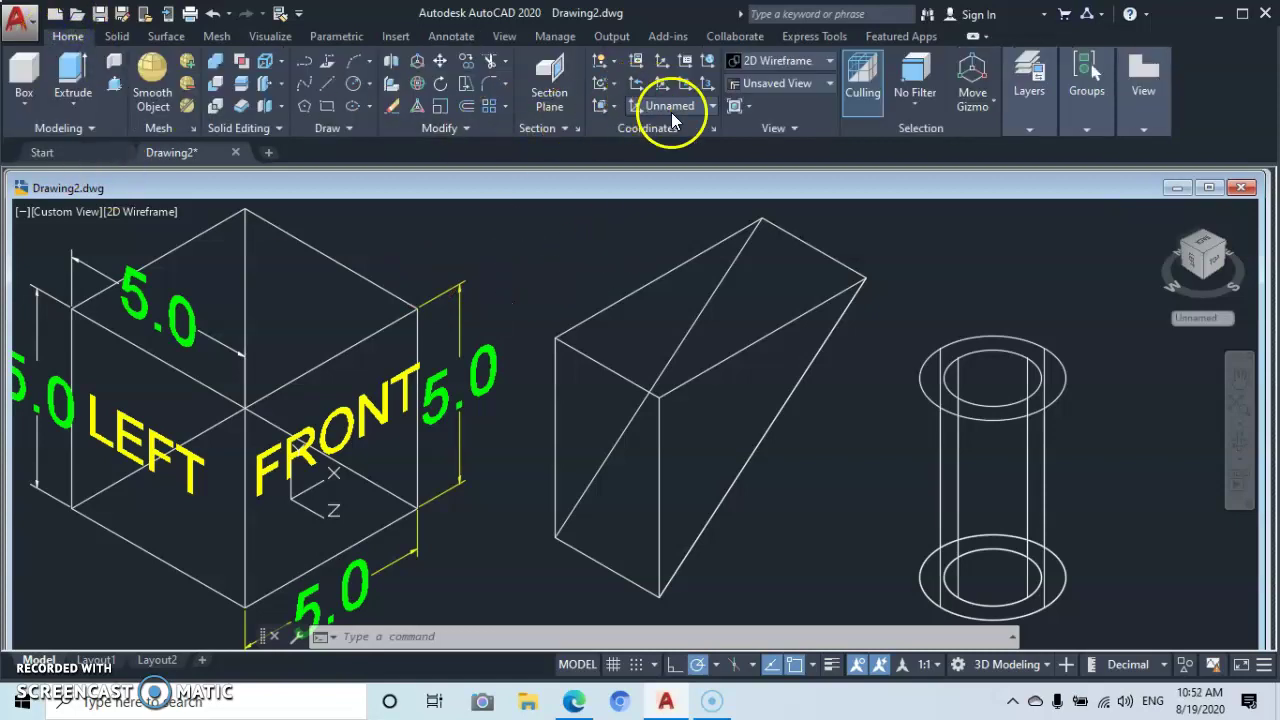
{"action": "left_click", "coordinate": [597, 110]}
{"action": "left_click", "coordinate": [606, 200]}
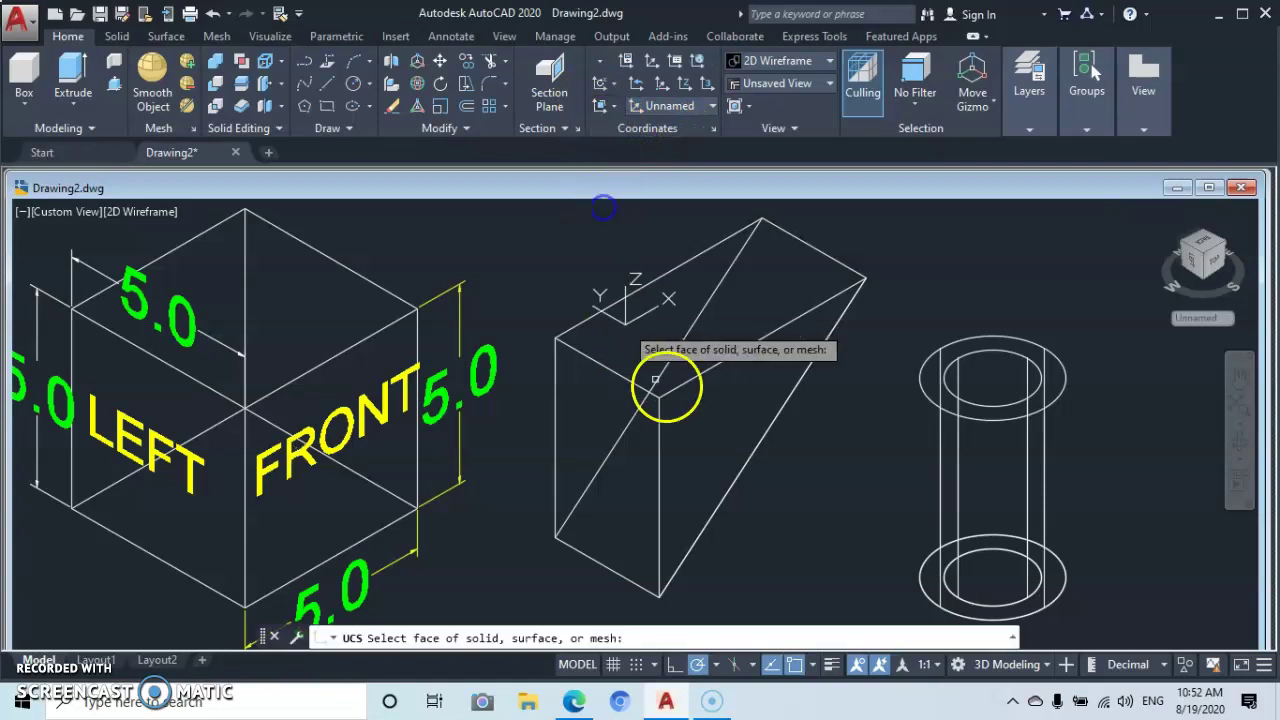
{"action": "left_click", "coordinate": [699, 422]}
{"action": "key", "text": "Return"}
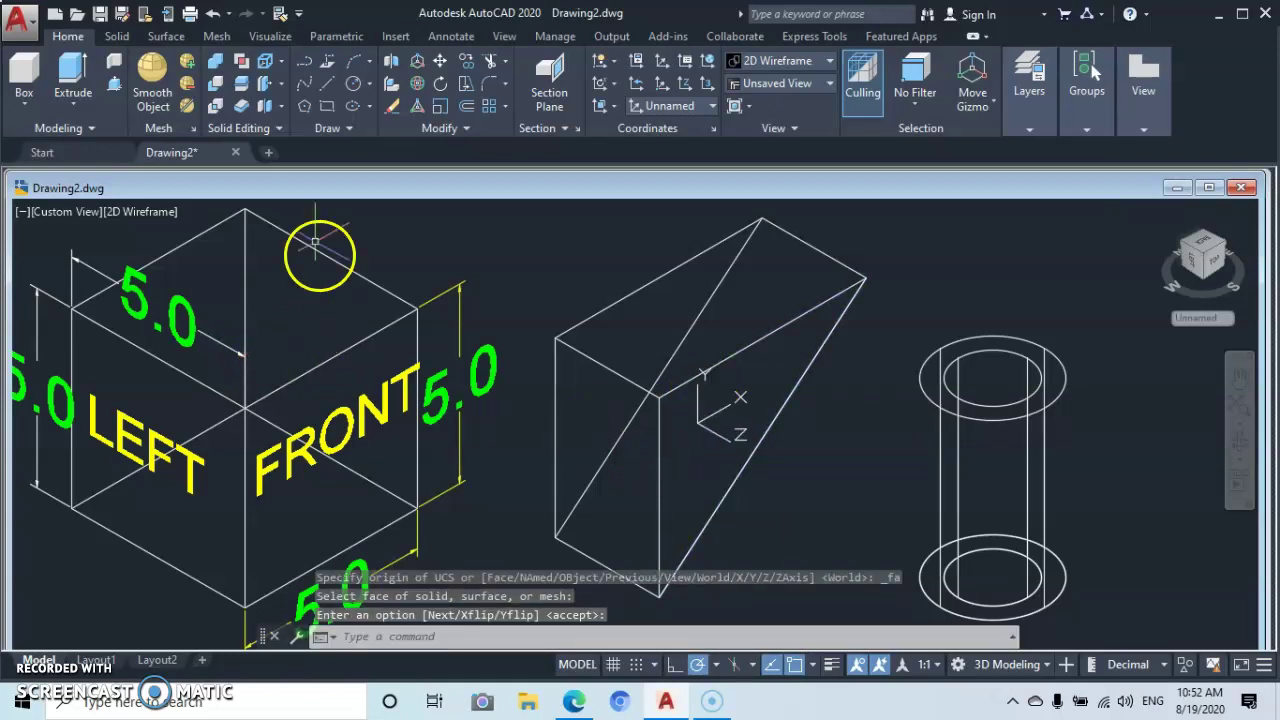
Add a linear dimension to the top edge of the wedge's triangular face, placed above that edge.
{"action": "left_click", "coordinate": [446, 37]}
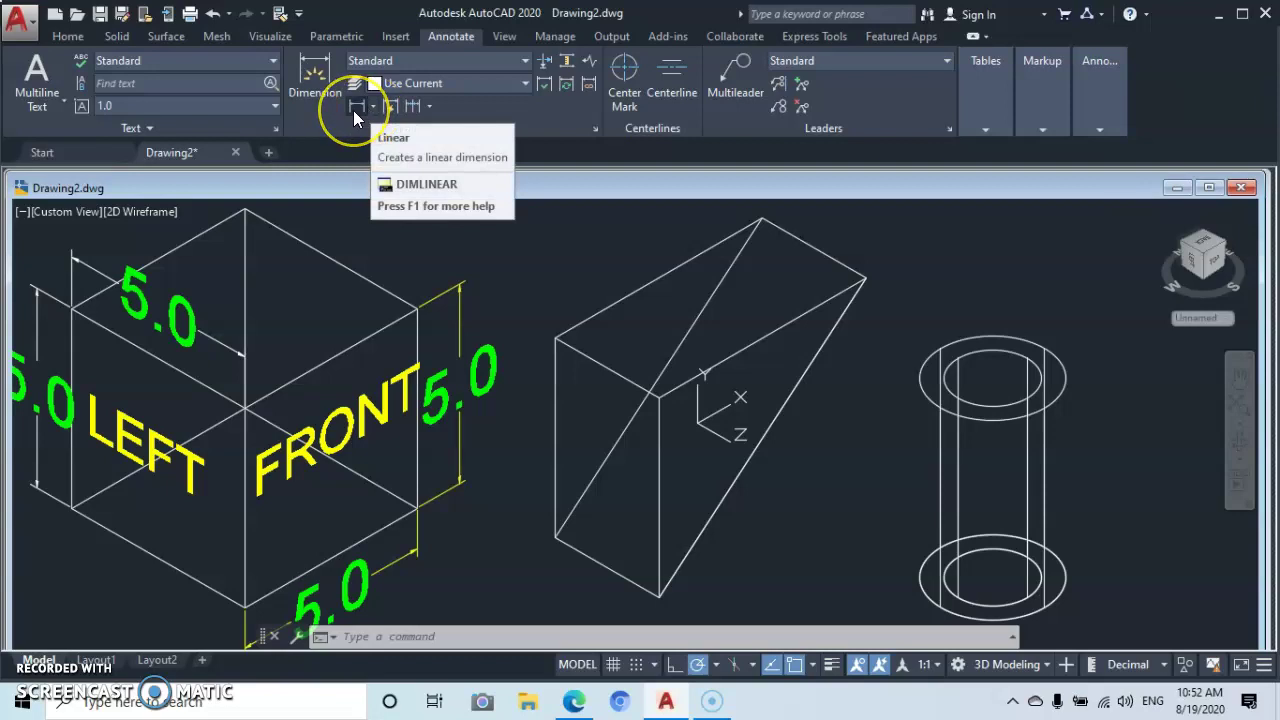
{"action": "left_click", "coordinate": [355, 107]}
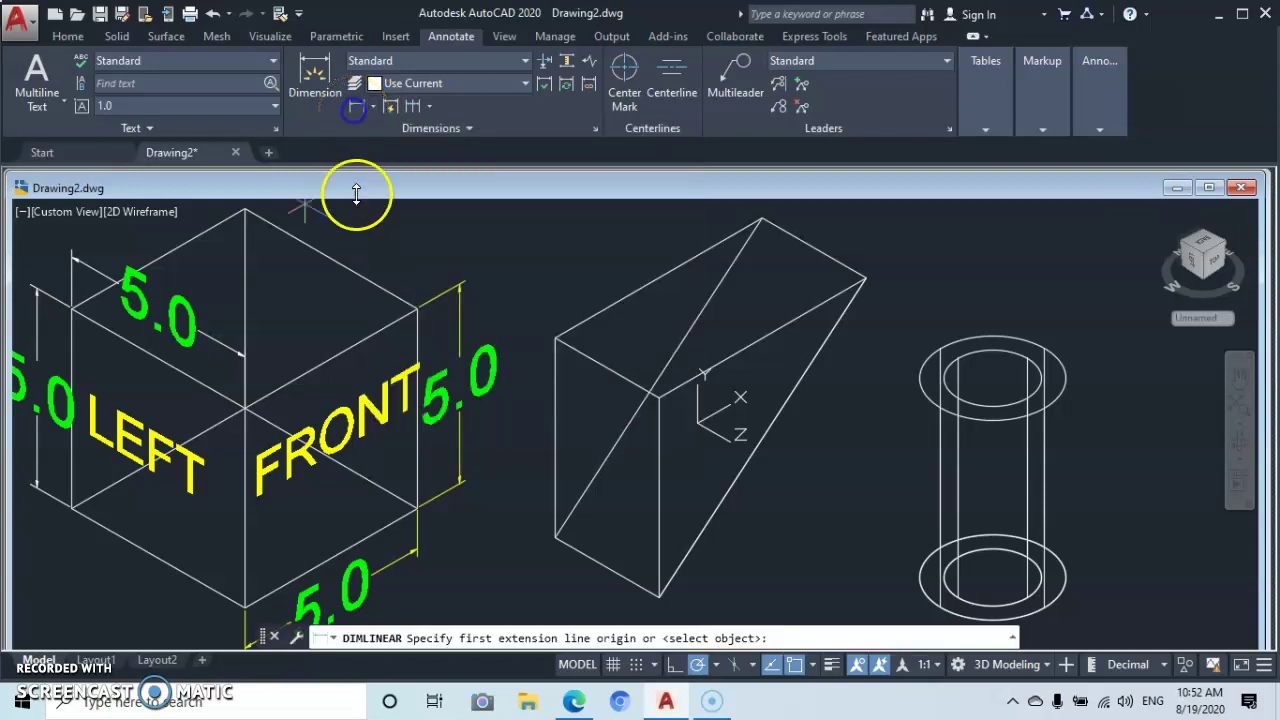
{"action": "left_click", "coordinate": [866, 277]}
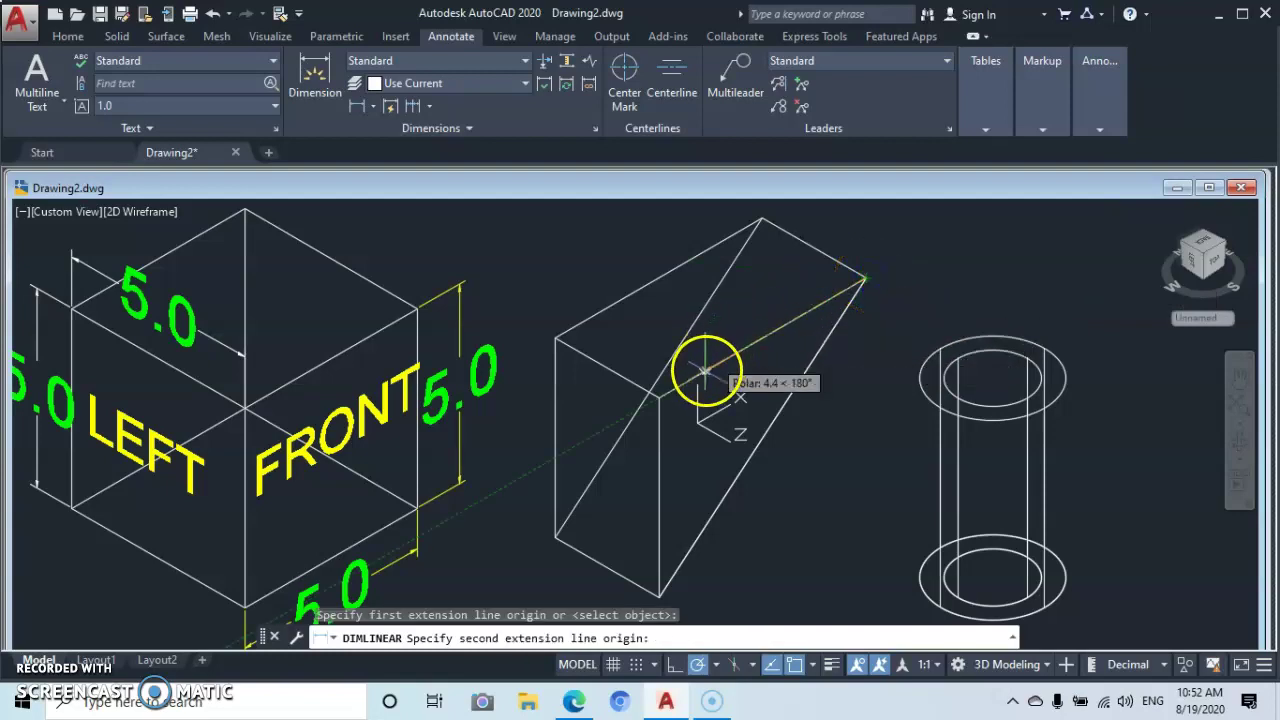
{"action": "left_click", "coordinate": [659, 396]}
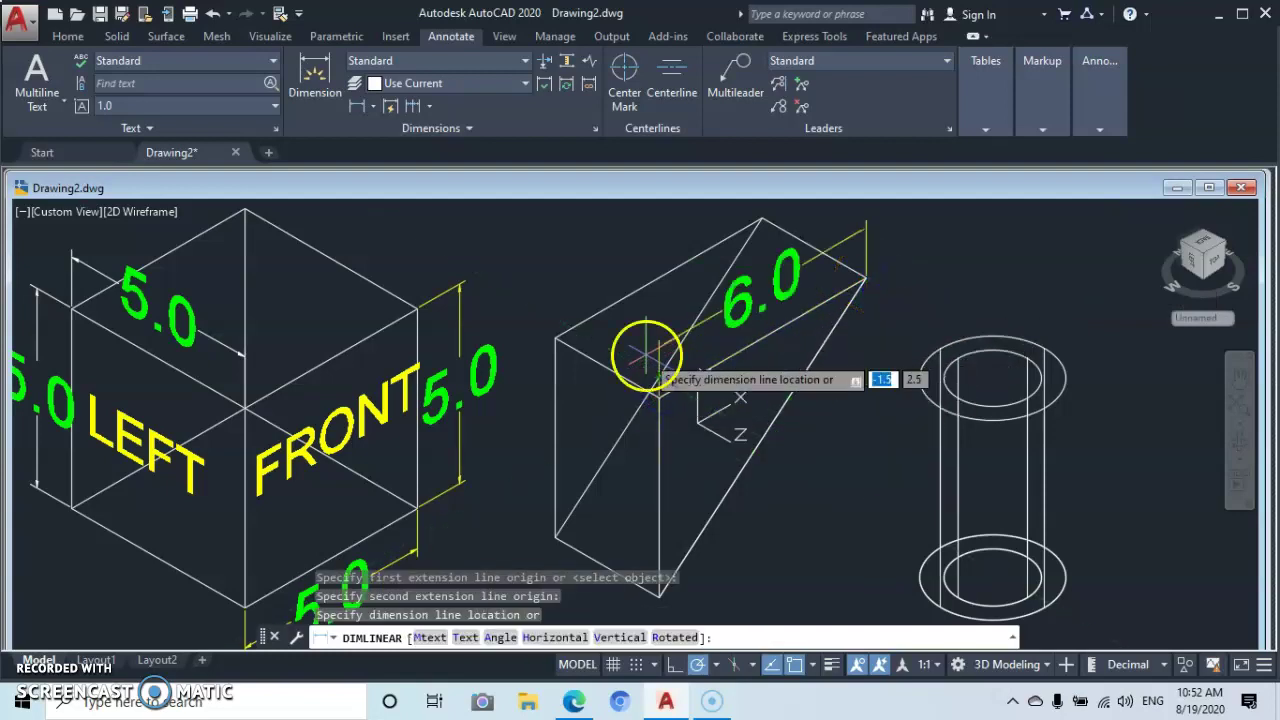
{"action": "left_click", "coordinate": [646, 352]}
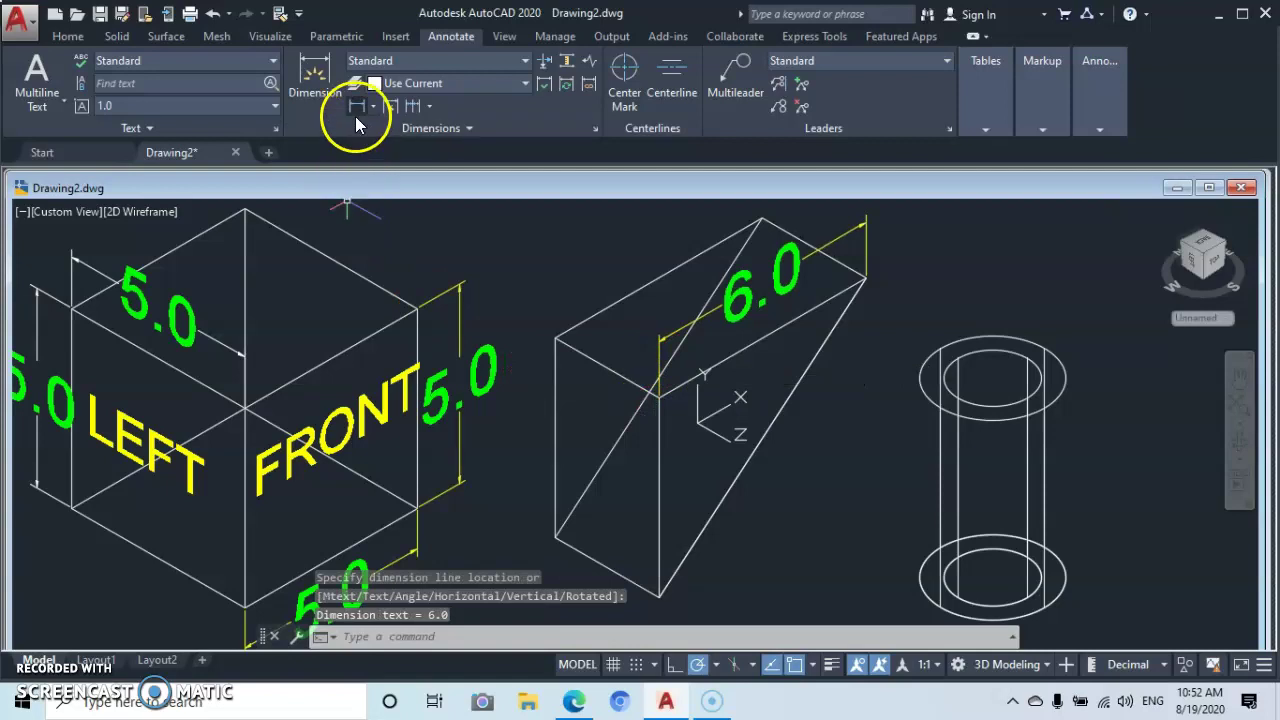
Add a linear dimension to the vertical edge of the wedge's triangular face, placed about 1.0 unit outside the face.
{"action": "left_click", "coordinate": [355, 108]}
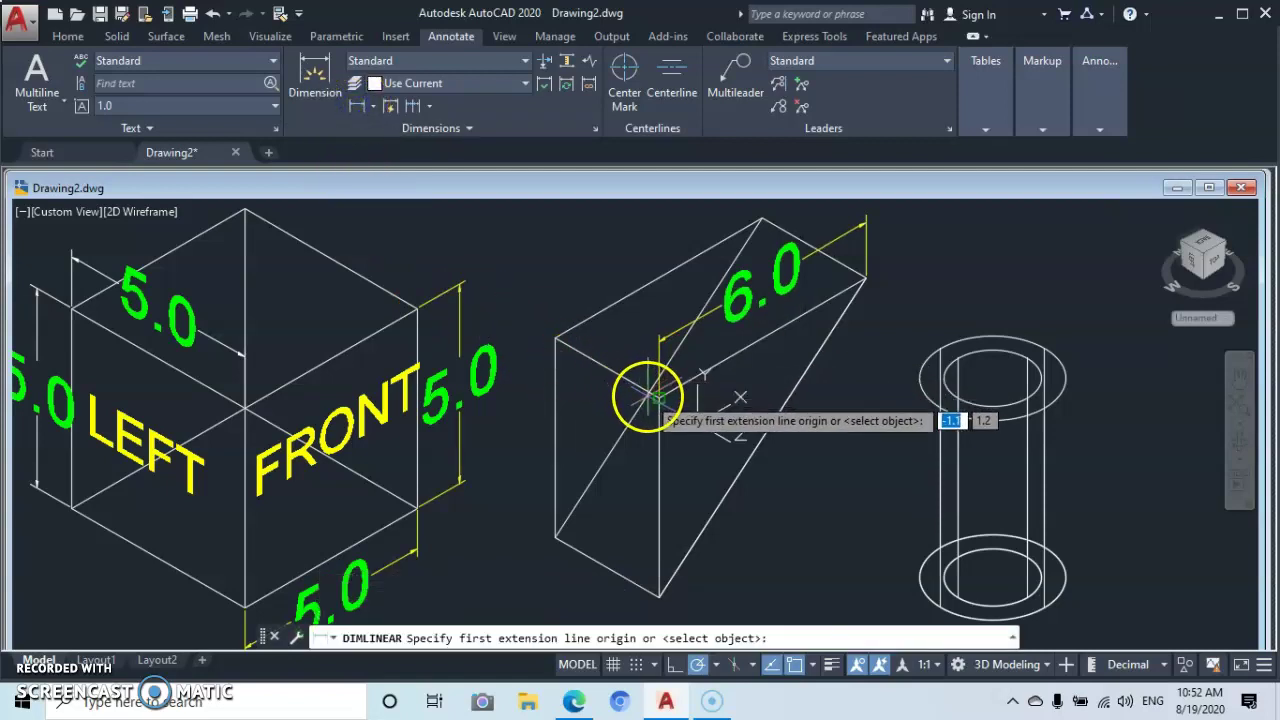
{"action": "left_click", "coordinate": [655, 400]}
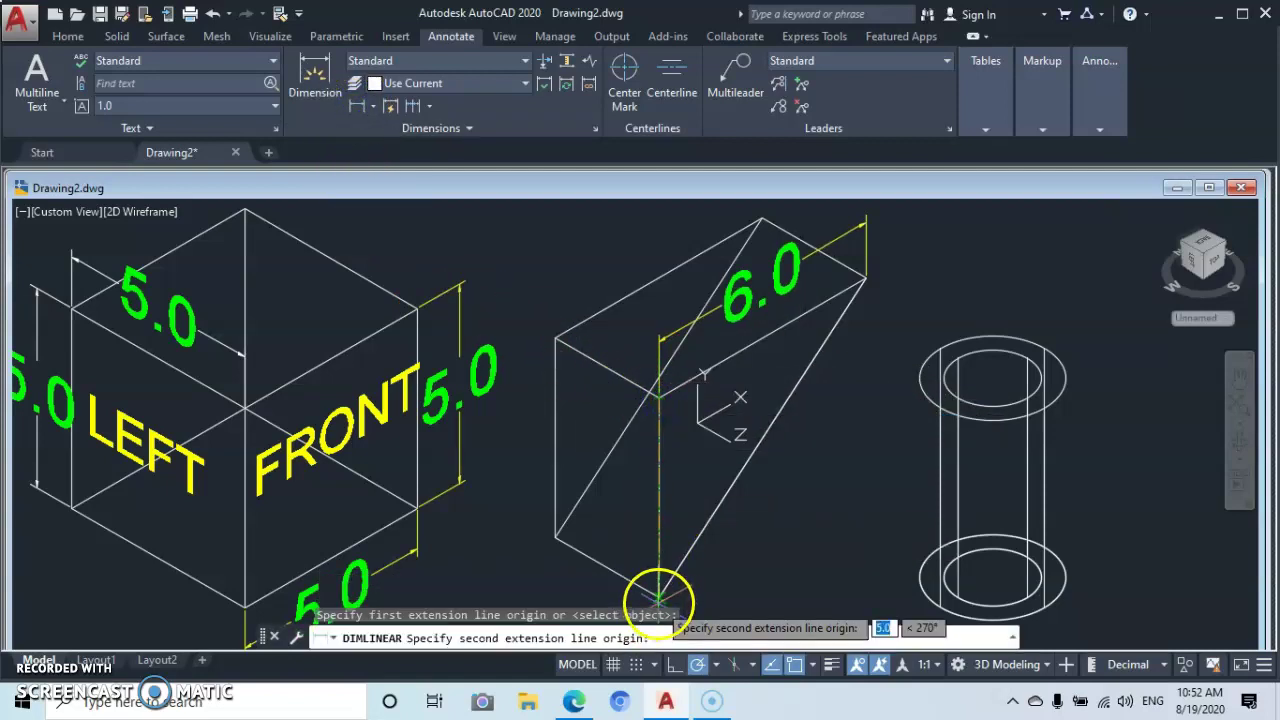
{"action": "left_click", "coordinate": [659, 598]}
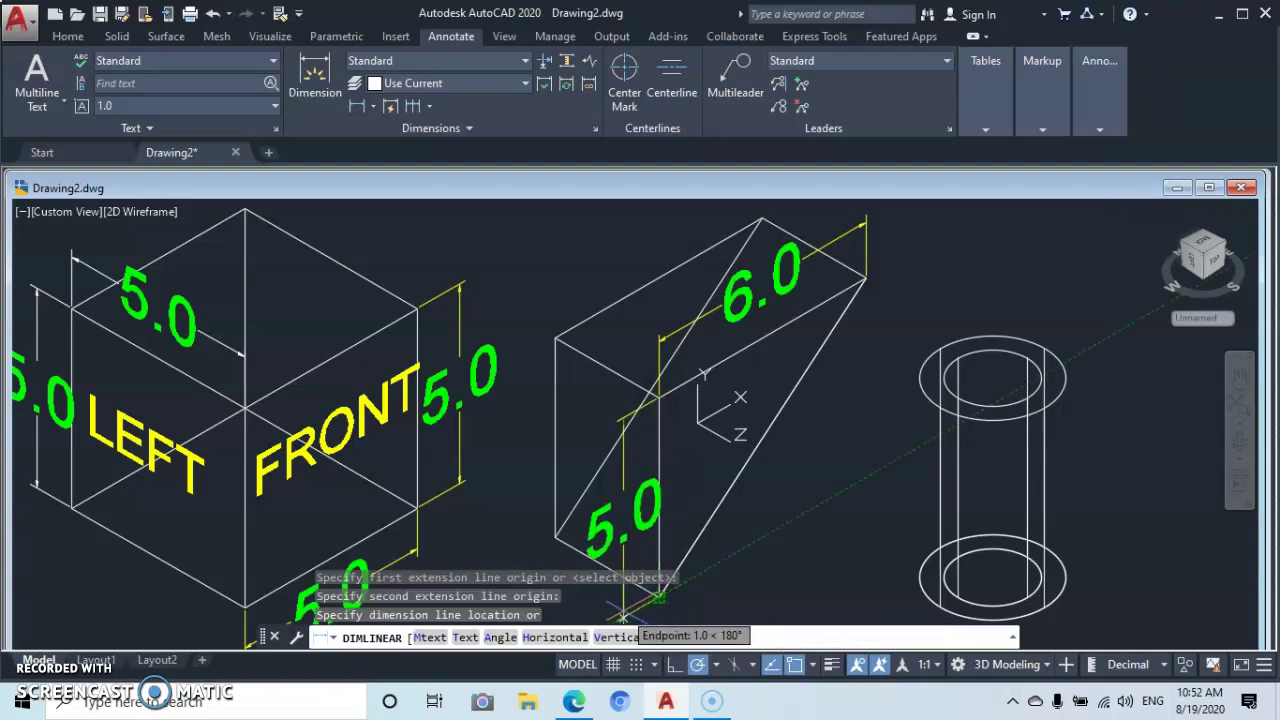
{"action": "left_click", "coordinate": [621, 614]}
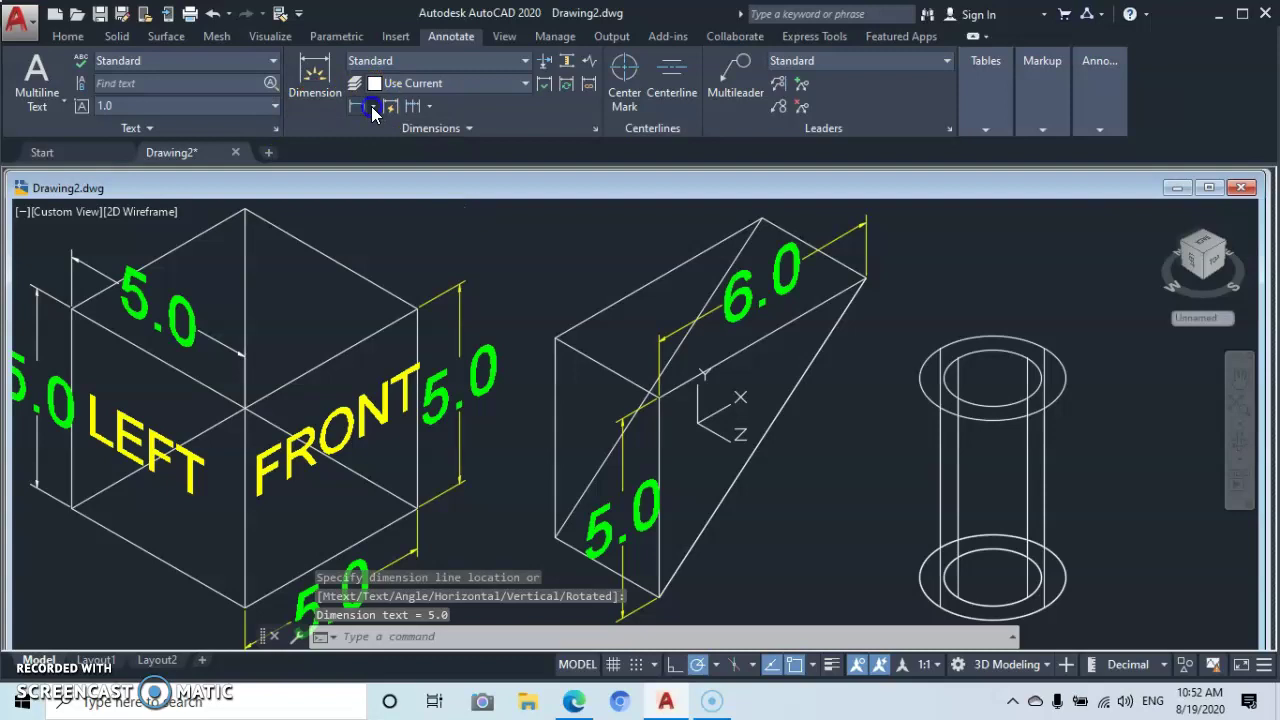
Add an aligned dimension to the sloped edge of the wedge's triangular face, placed outside the face parallel to the slope.
{"action": "left_click", "coordinate": [372, 106]}
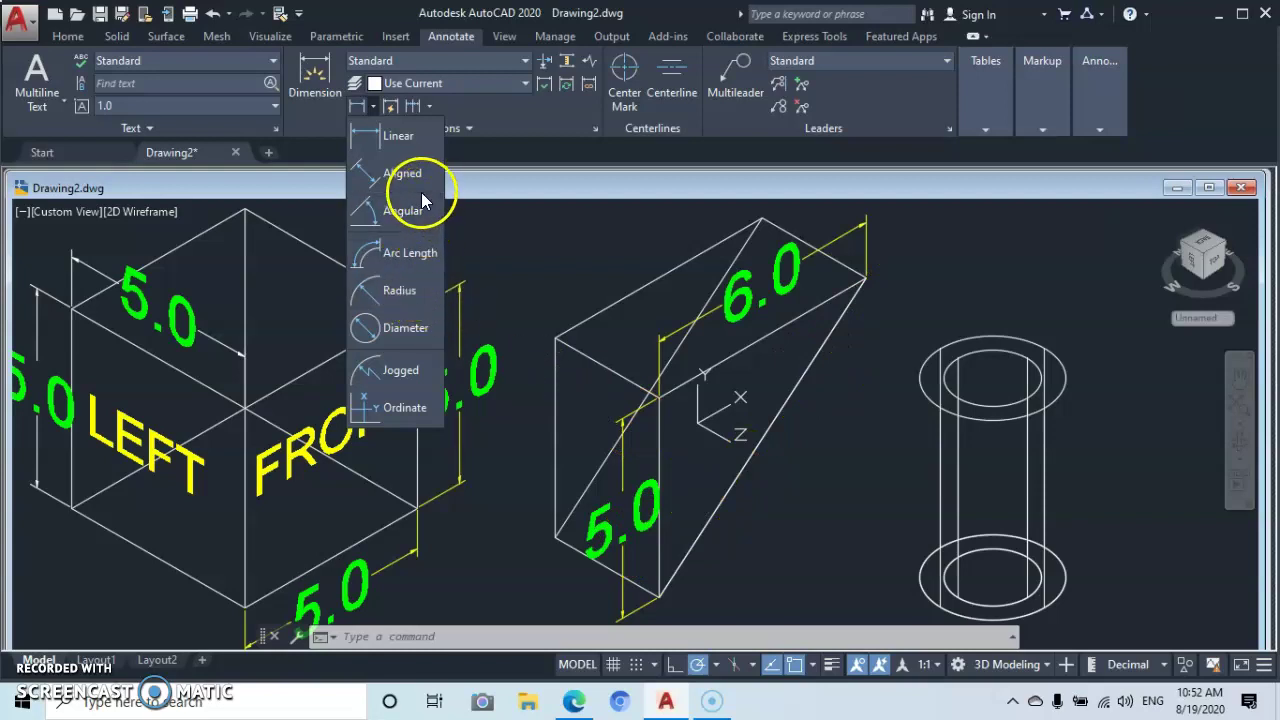
{"action": "left_click", "coordinate": [372, 176]}
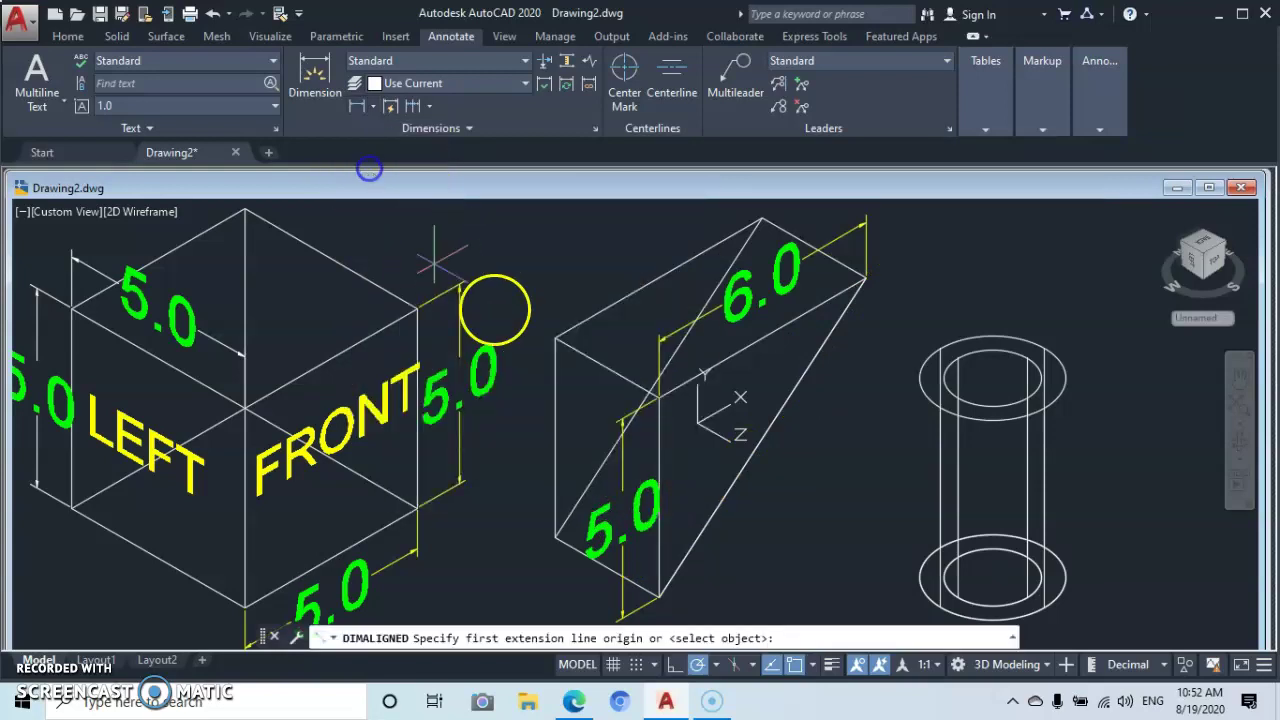
{"action": "left_click", "coordinate": [865, 279]}
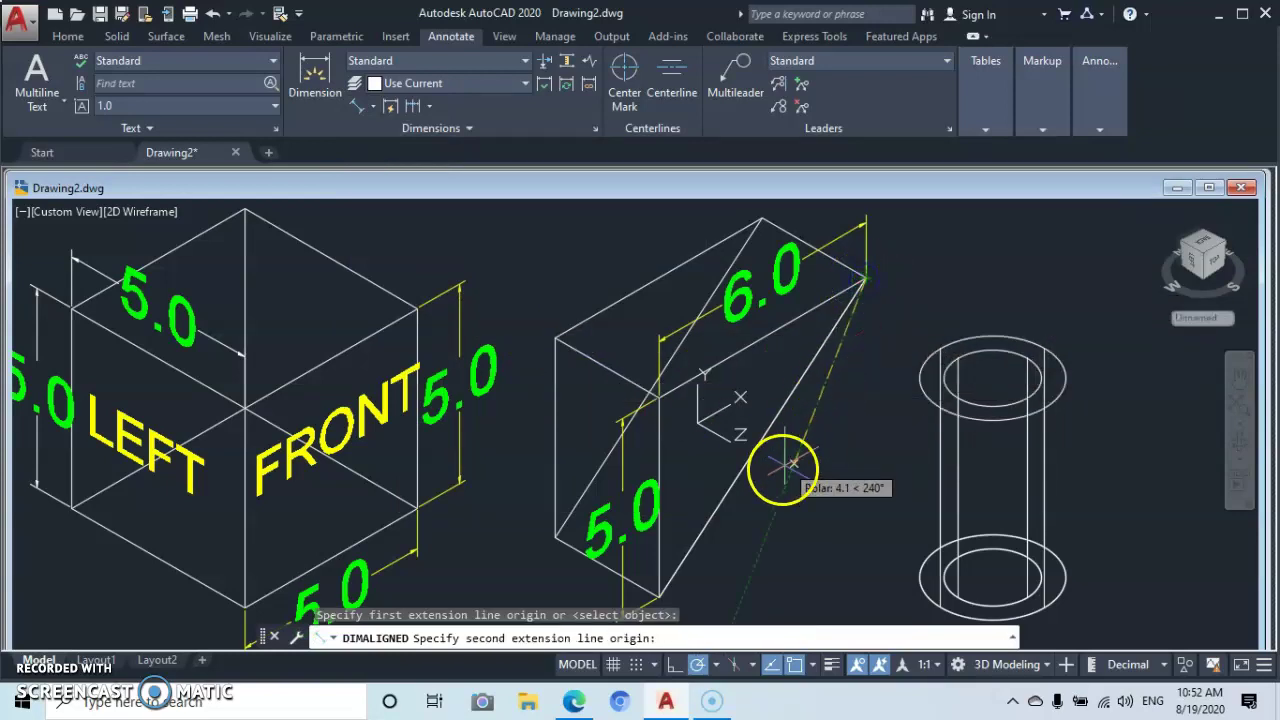
{"action": "left_click", "coordinate": [661, 594]}
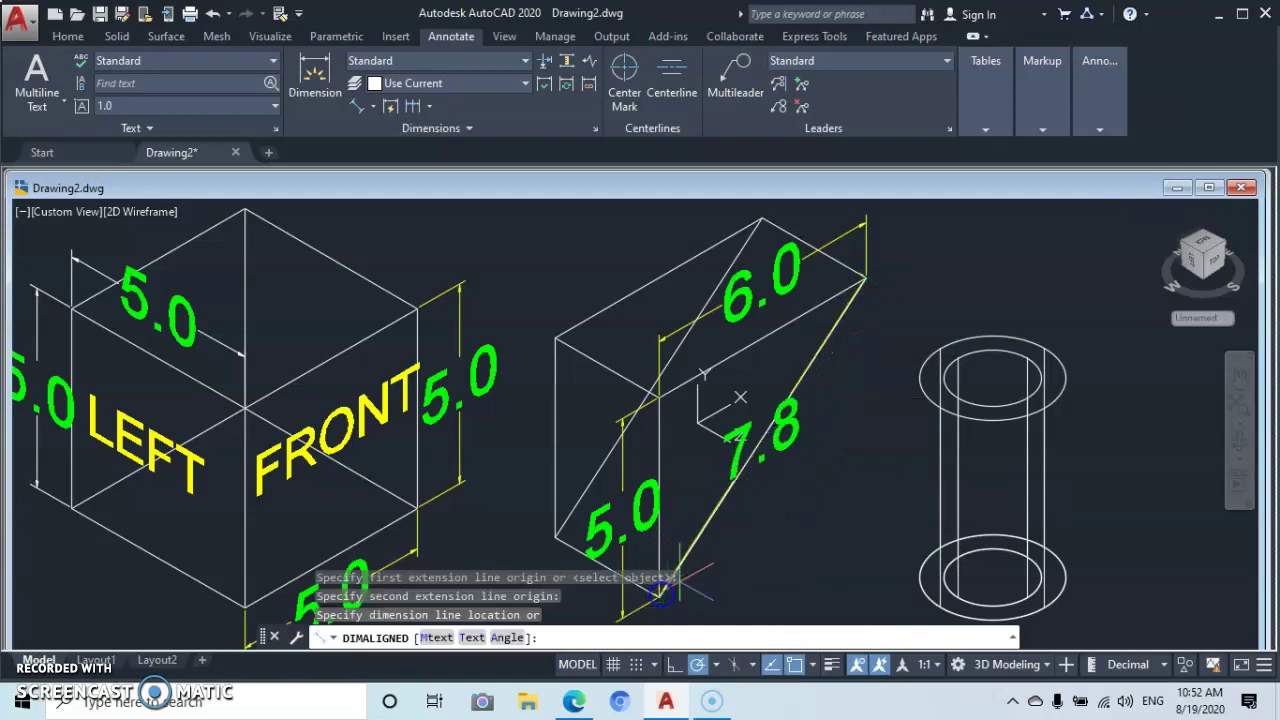
{"action": "left_click", "coordinate": [724, 584]}
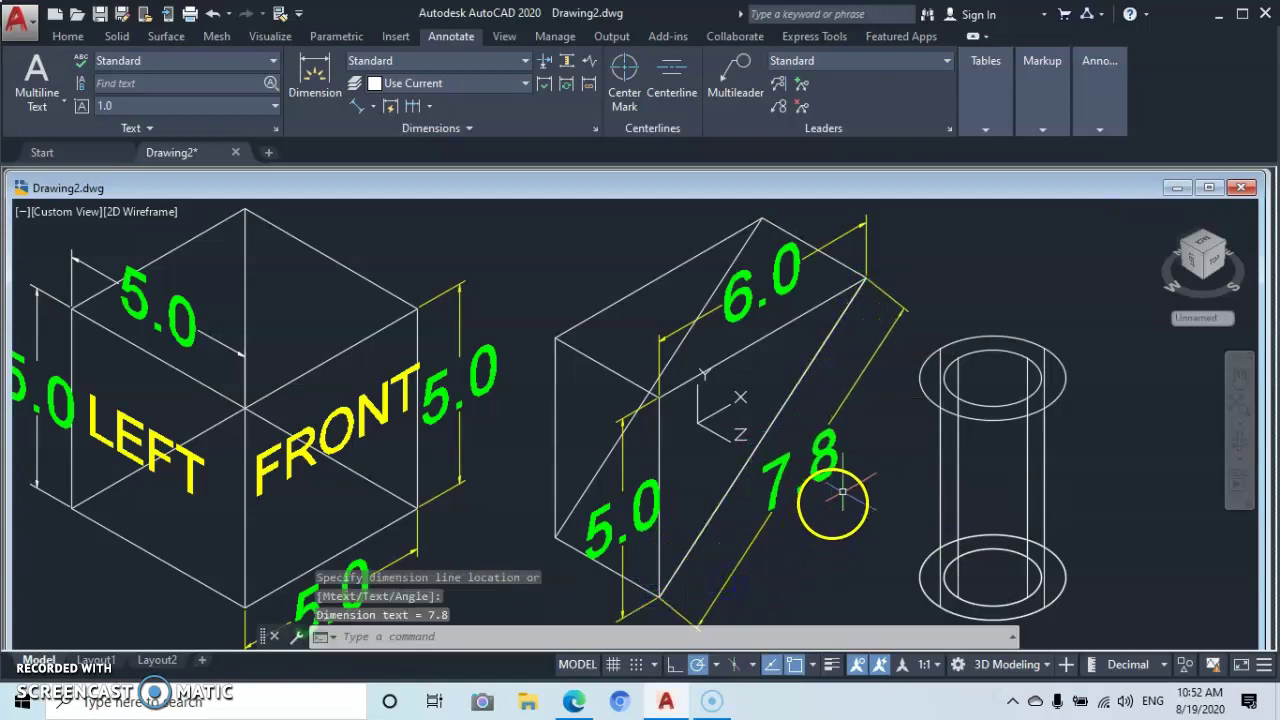
Orbit the model to examine how the wedge's dimensions lie on its face, and return to the home isometric view near the cylinder.
{"action": "left_click", "coordinate": [1239, 452]}
{"action": "left_click_drag", "start_coordinate": [913, 404], "coordinate": [914, 330]}
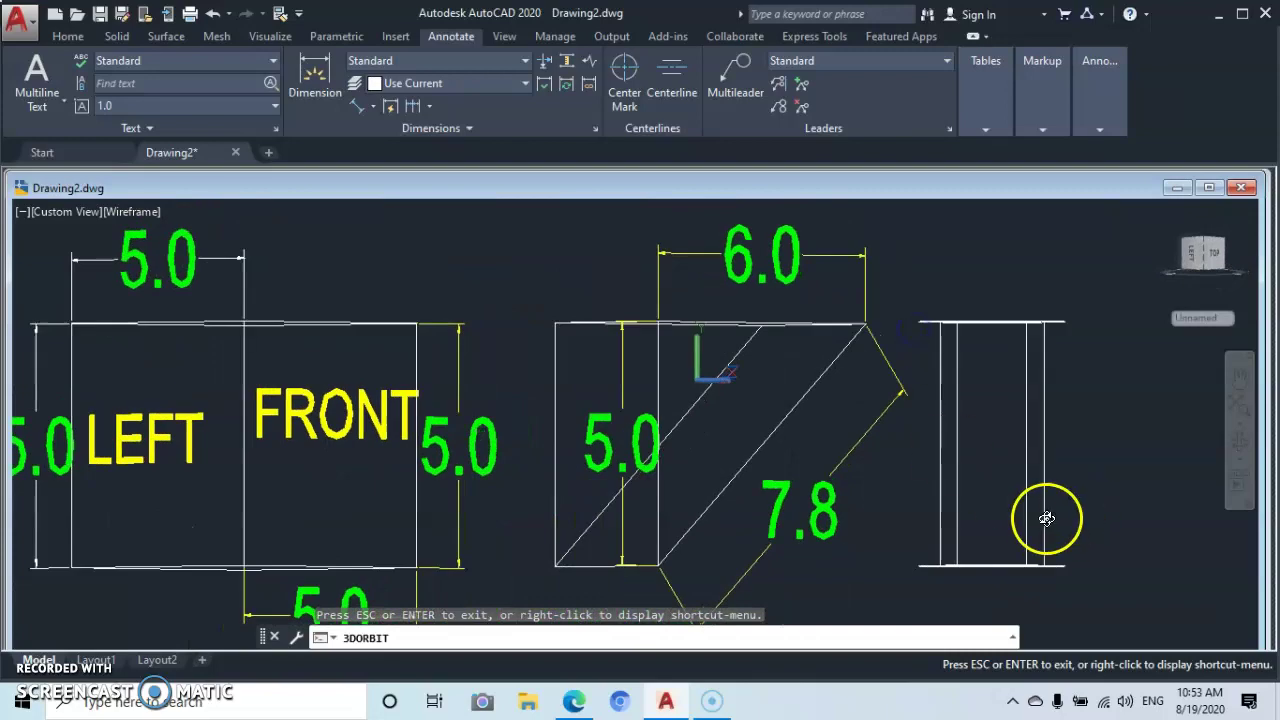
{"action": "mouse_move", "coordinate": [692, 393]}
{"action": "left_mouse_down"}
{"action": "mouse_move", "coordinate": [670, 400]}
{"action": "mouse_move", "coordinate": [680, 466]}
{"action": "mouse_move", "coordinate": [623, 466]}
{"action": "mouse_move", "coordinate": [629, 374]}
{"action": "mouse_move", "coordinate": [611, 326]}
{"action": "mouse_move", "coordinate": [634, 286]}
{"action": "mouse_move", "coordinate": [656, 326]}
{"action": "mouse_move", "coordinate": [654, 434]}
{"action": "mouse_move", "coordinate": [617, 417]}
{"action": "mouse_move", "coordinate": [674, 380]}
{"action": "mouse_move", "coordinate": [695, 391]}
{"action": "left_mouse_up"}
{"action": "right_click", "coordinate": [851, 537]}
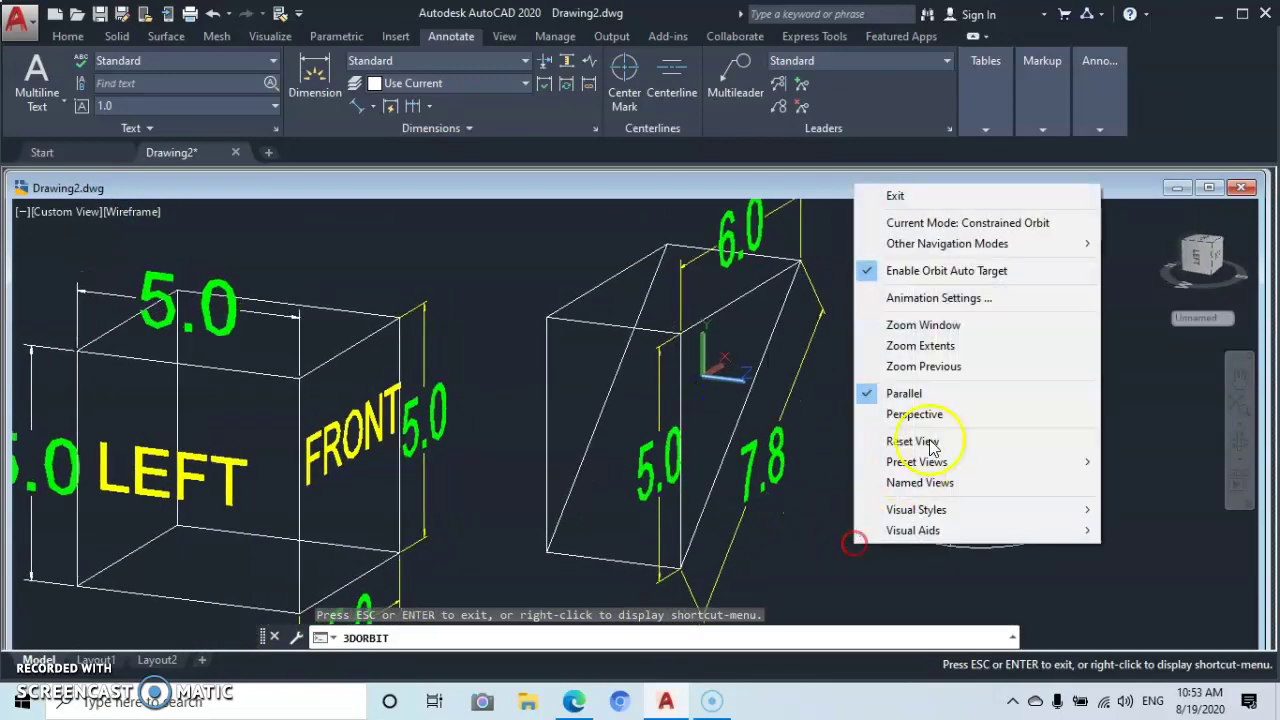
{"action": "left_click", "coordinate": [897, 194]}
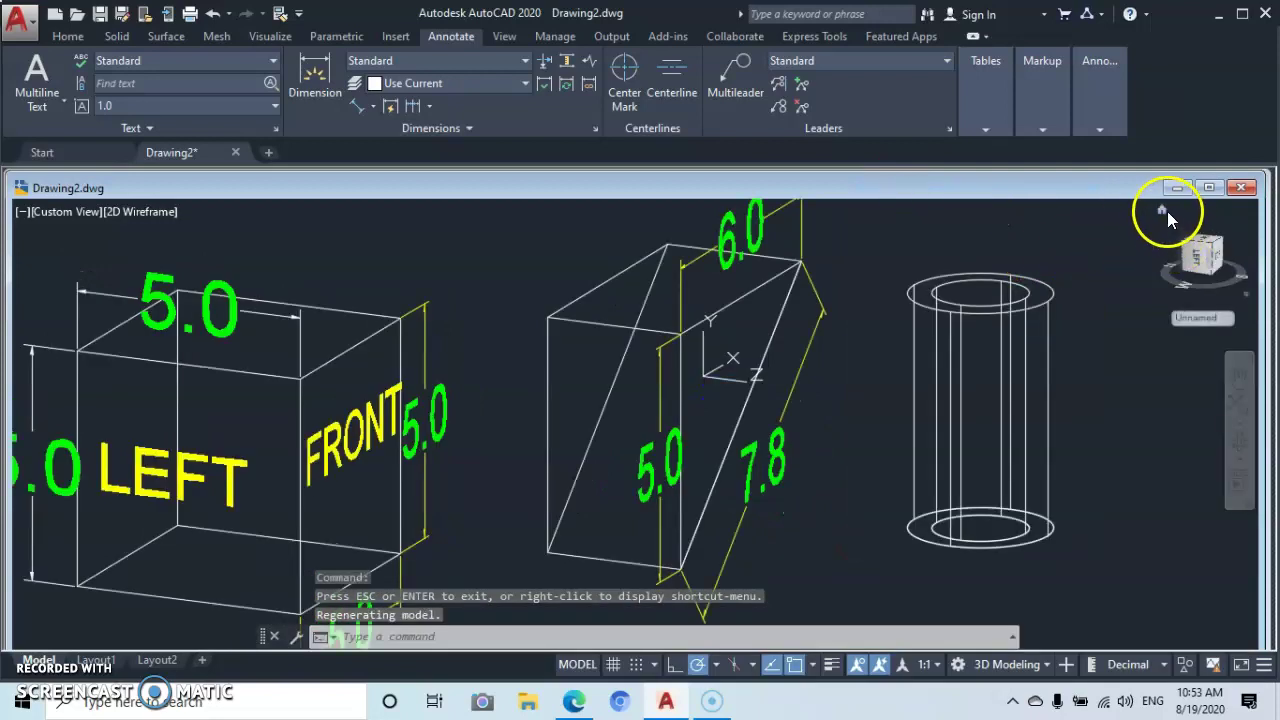
{"action": "left_click", "coordinate": [1163, 210]}
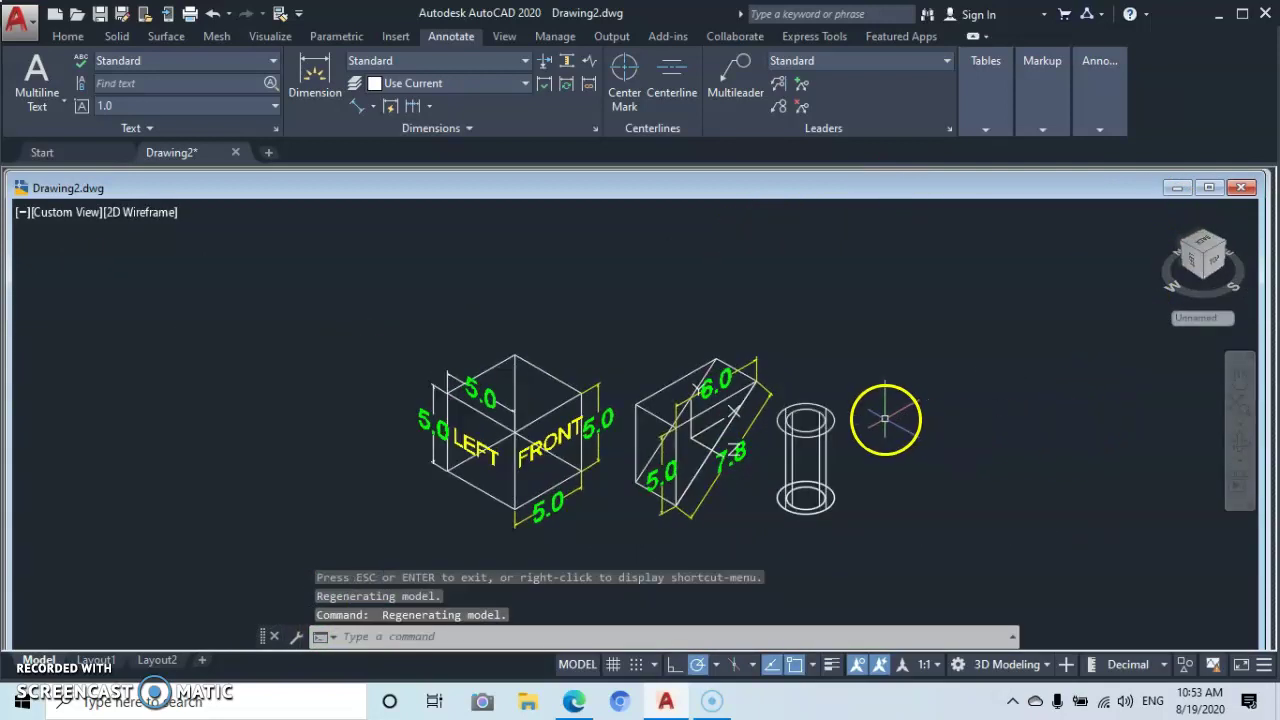
{"action": "scroll", "coordinate": [777, 451], "scroll_direction": "up", "scroll_amount": 3}
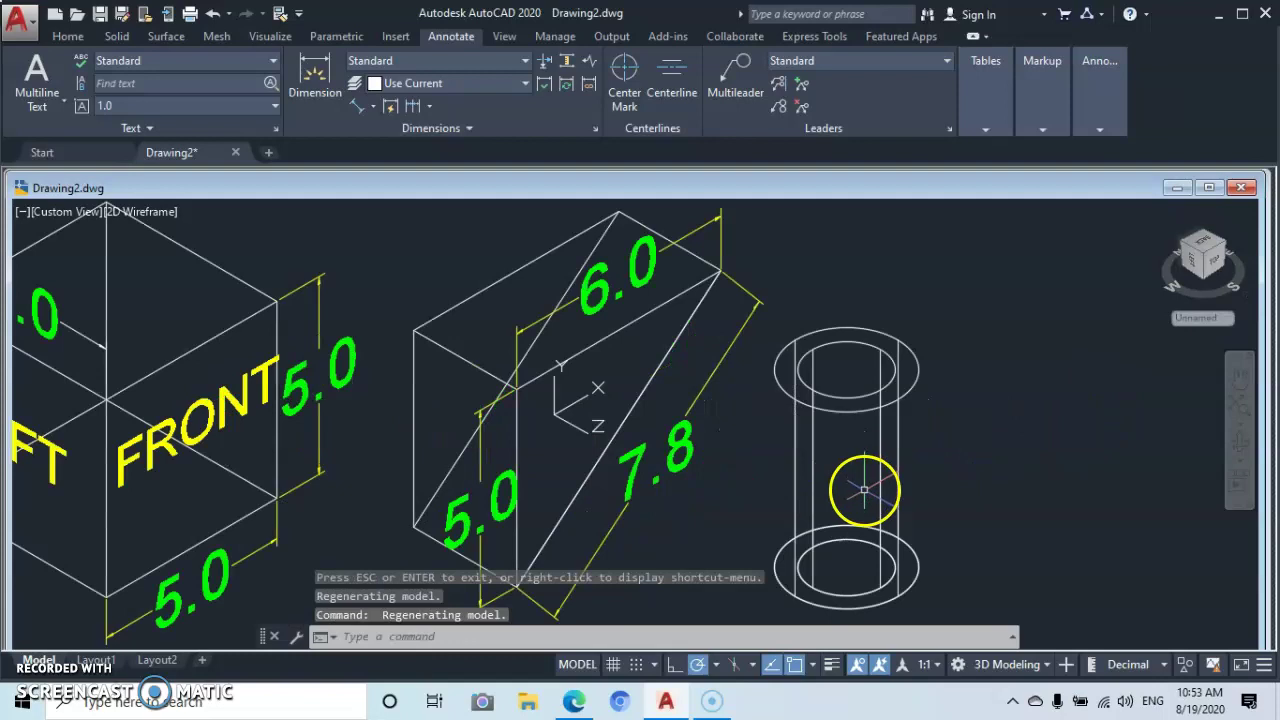
{"action": "middle_click_drag", "start_coordinate": [864, 490], "coordinate": [876, 439]}
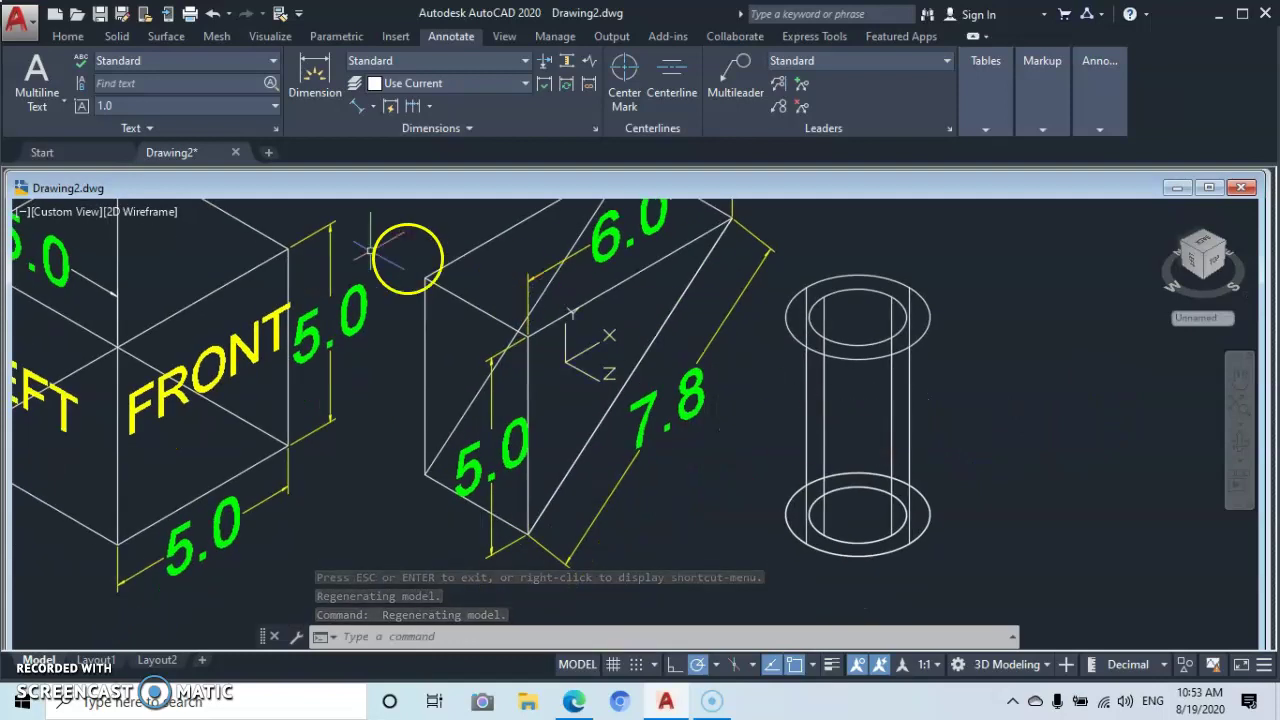
Switch the viewport's visual style from wireframe to Realistic.
{"action": "left_click", "coordinate": [62, 36]}
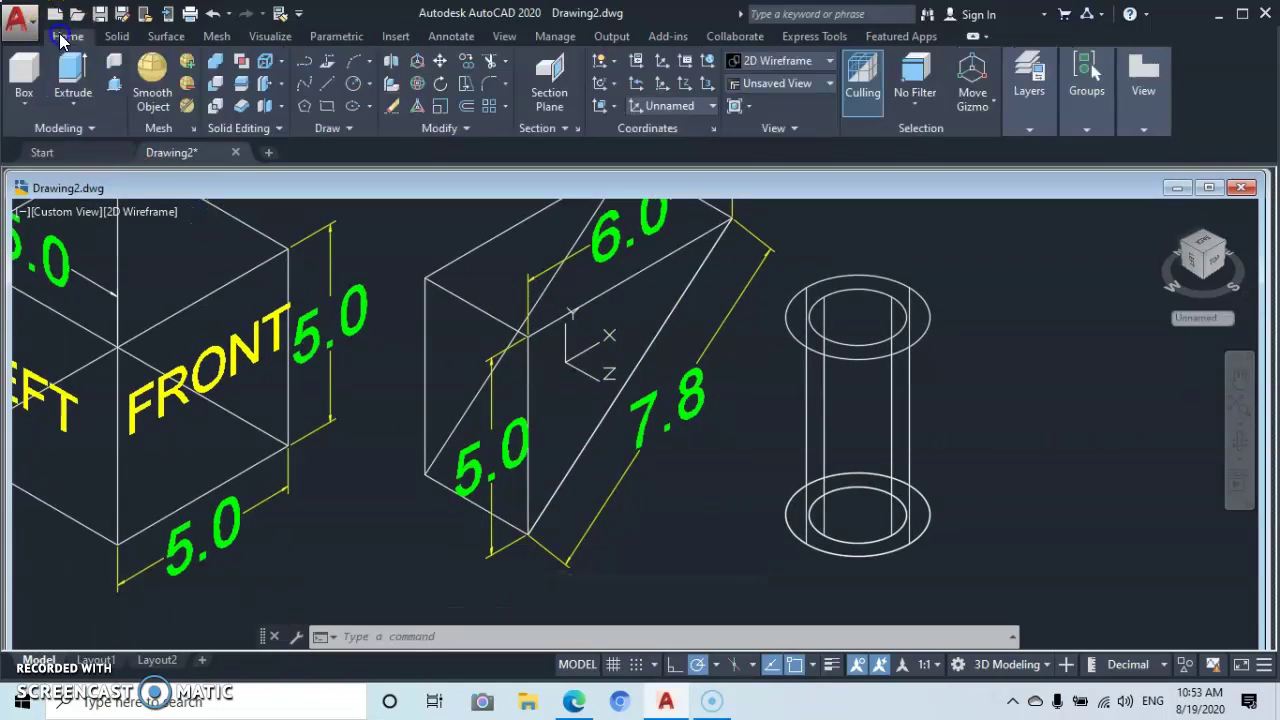
{"action": "left_click", "coordinate": [146, 214]}
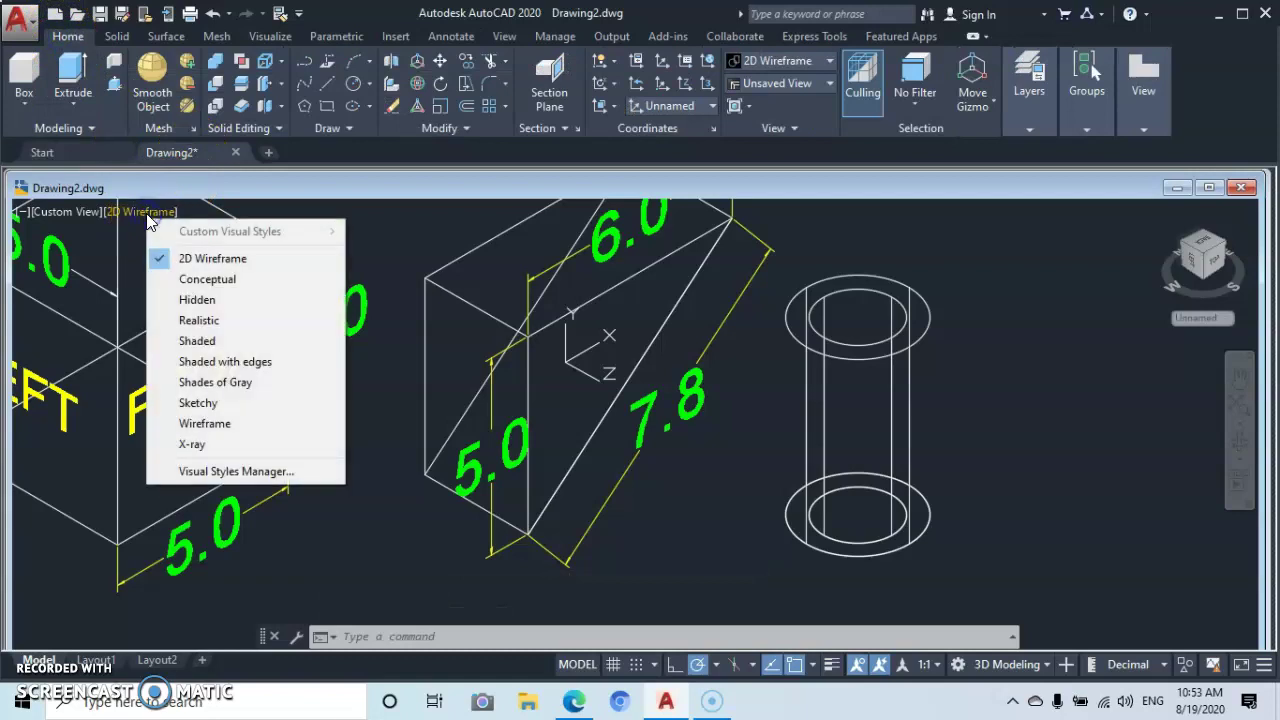
{"action": "left_click", "coordinate": [184, 326]}
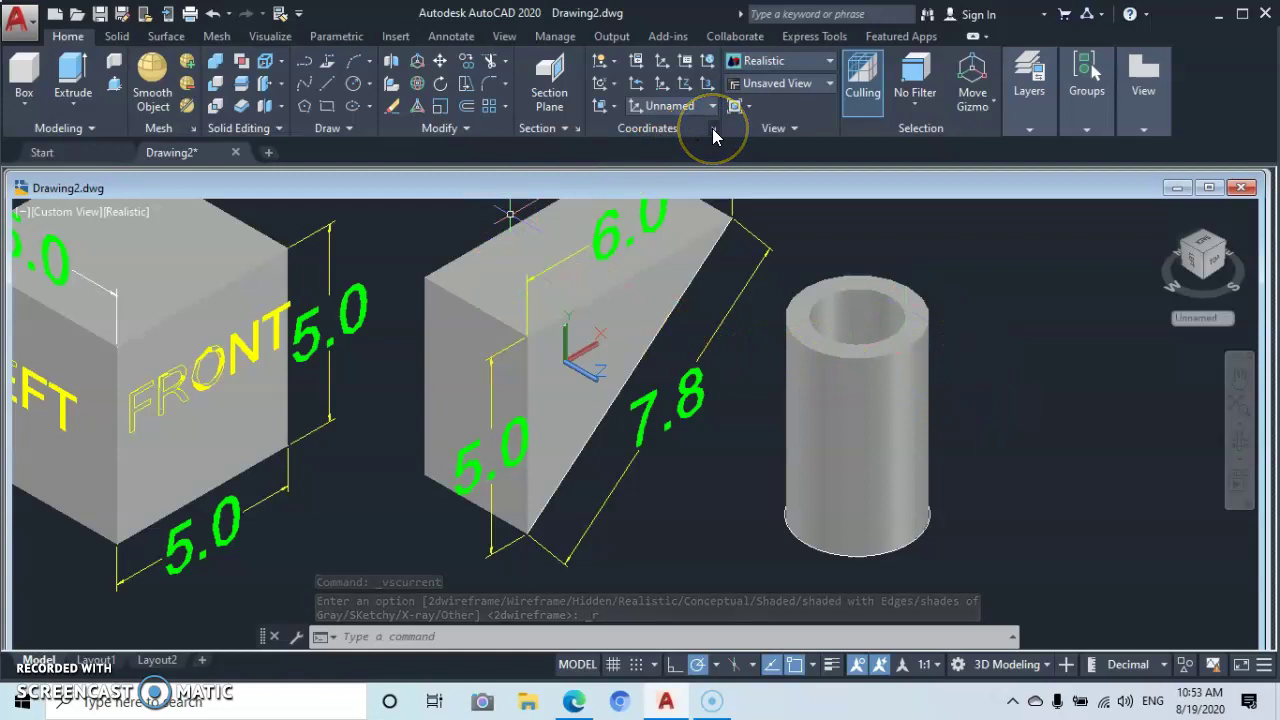
Align the UCS to the outer curved side of the hollow cylinder with the UCS Face option.
{"action": "left_click", "coordinate": [607, 106]}
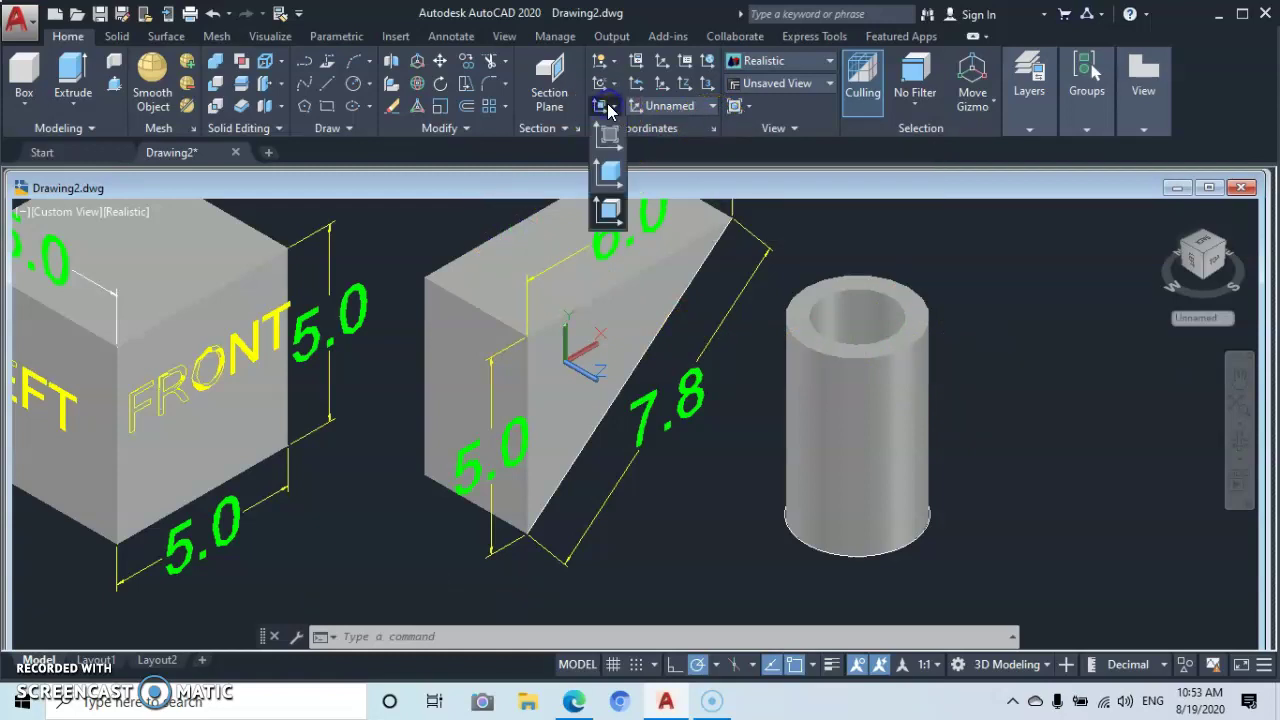
{"action": "left_click", "coordinate": [608, 212]}
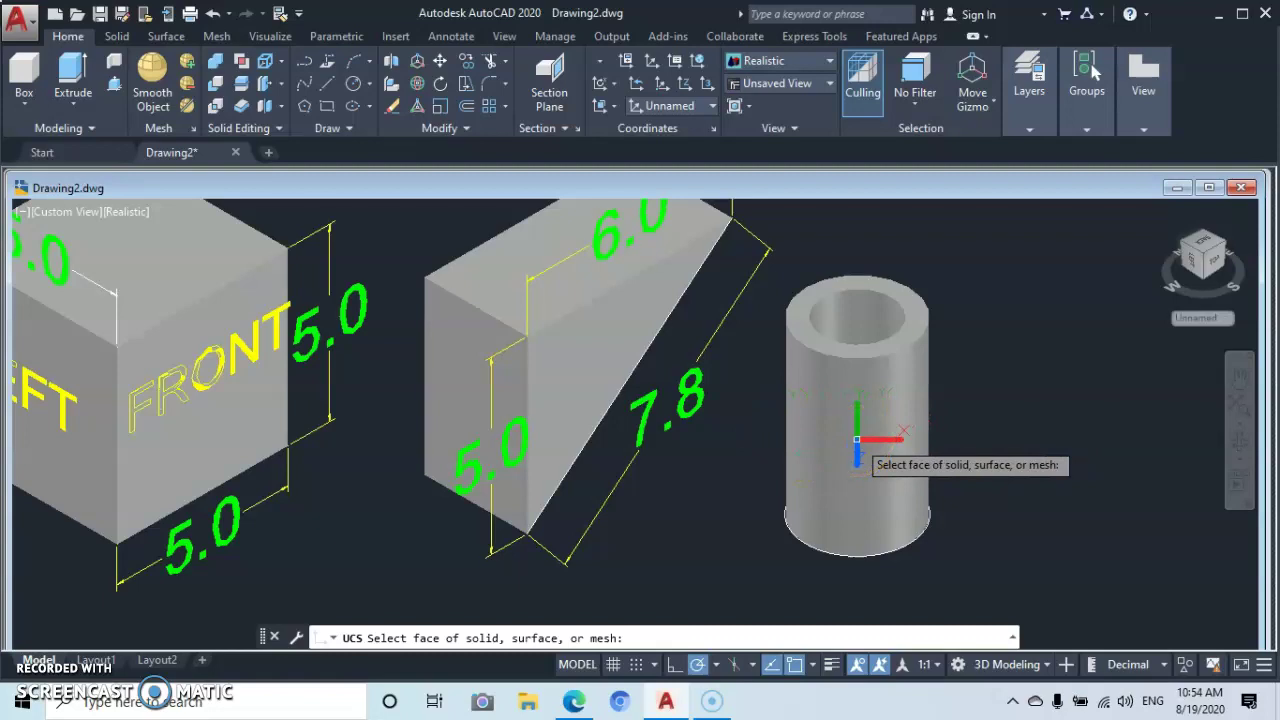
{"action": "left_click", "coordinate": [857, 440]}
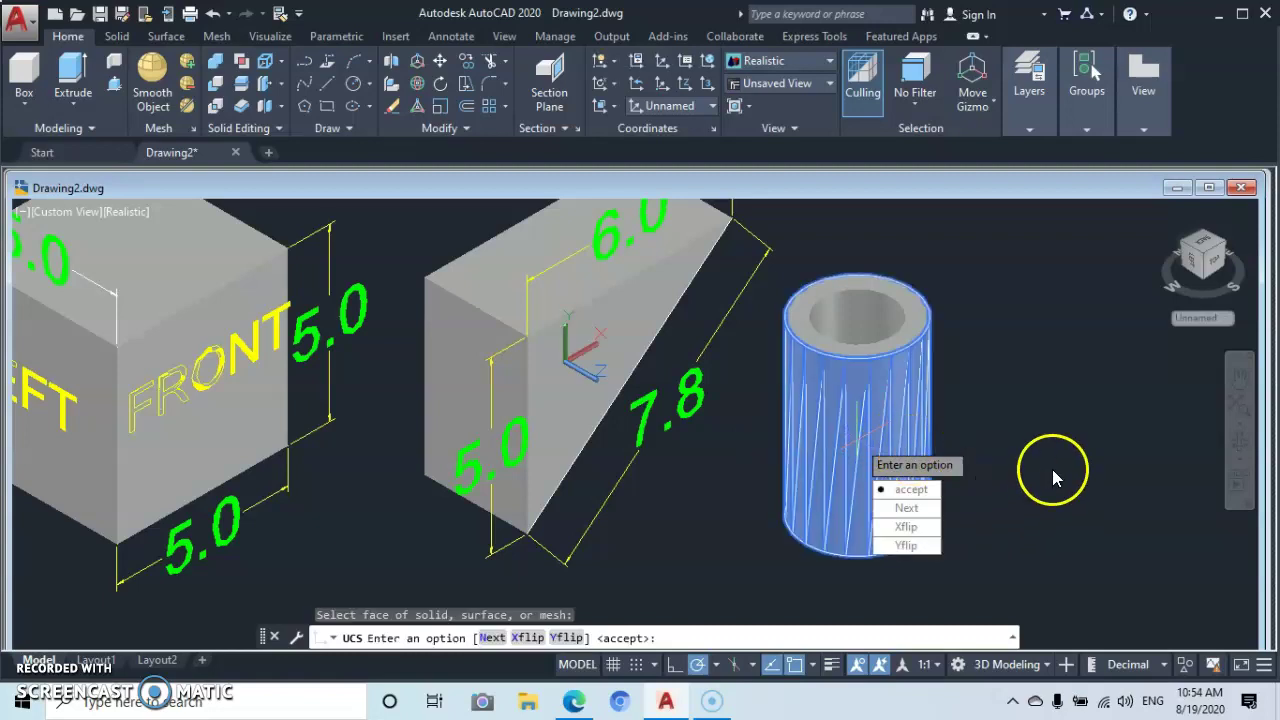
{"action": "key", "text": "Return"}
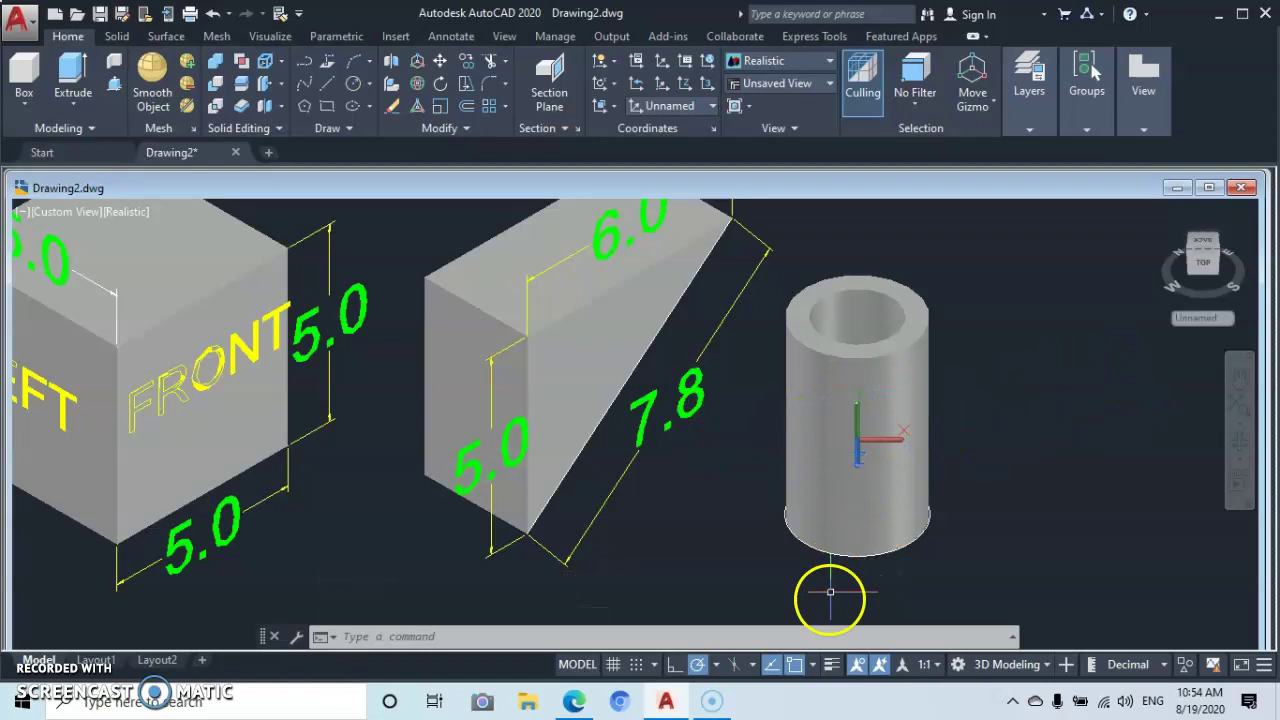
Add a linear height dimension between the cylinder's top and bottom circle centers, placed beside the cylinder about 3.5 units from its axis.
{"action": "left_click", "coordinate": [814, 666]}
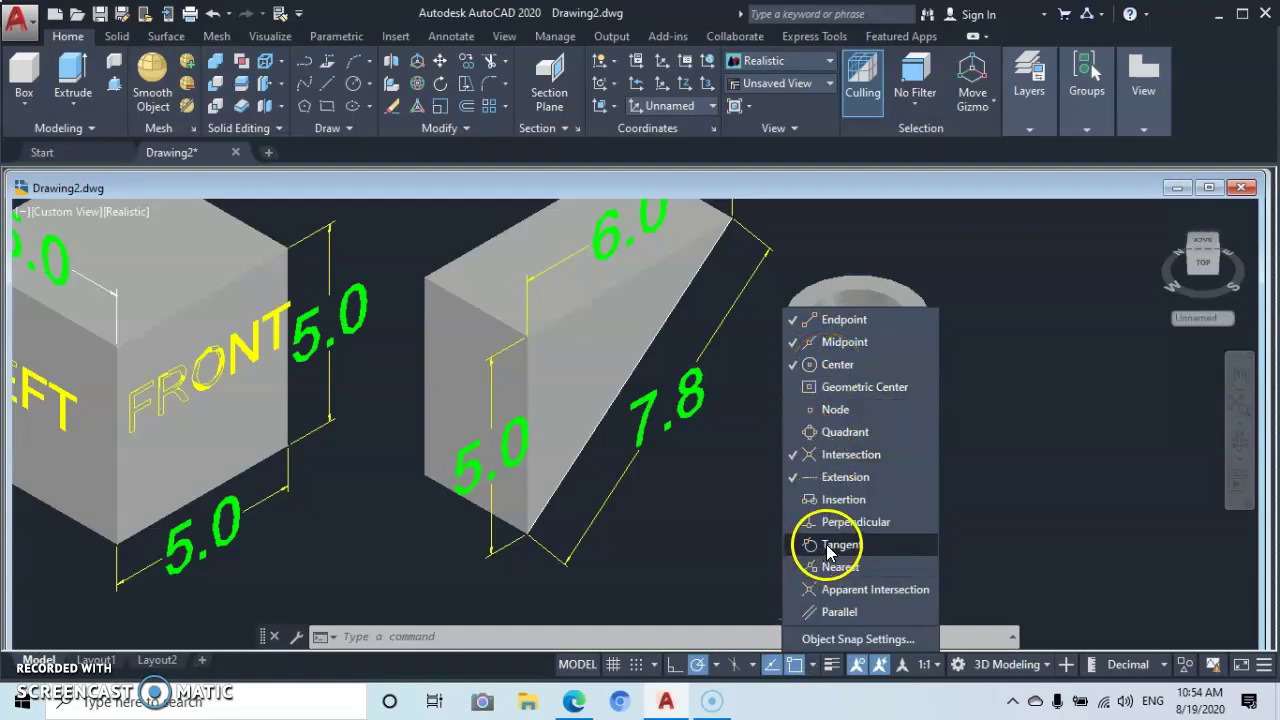
{"action": "left_click", "coordinate": [980, 323]}
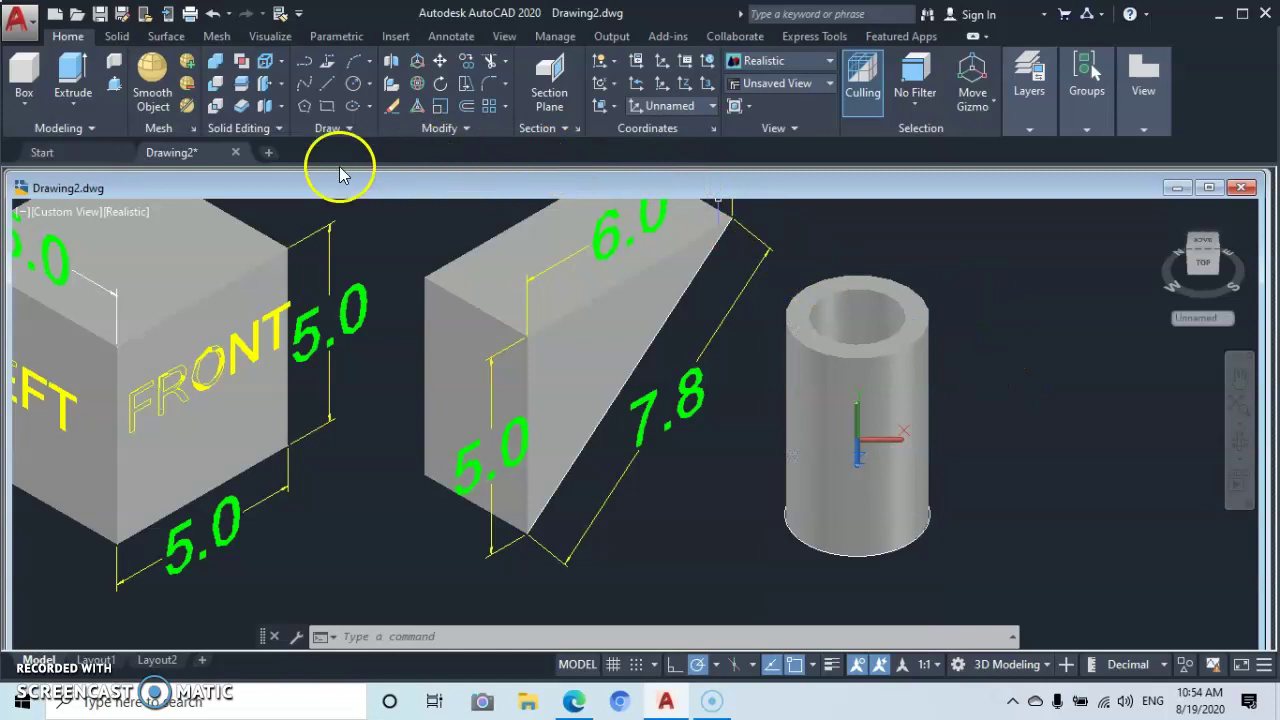
{"action": "left_click", "coordinate": [449, 37]}
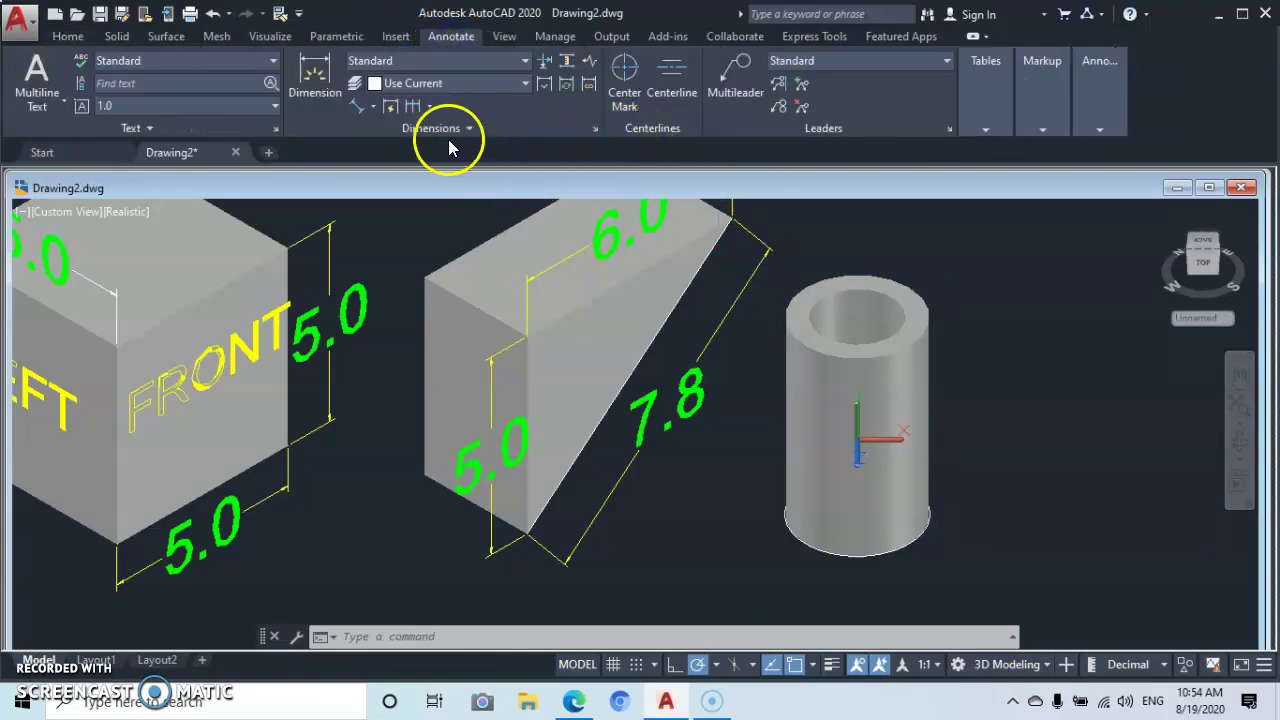
{"action": "left_click", "coordinate": [373, 108]}
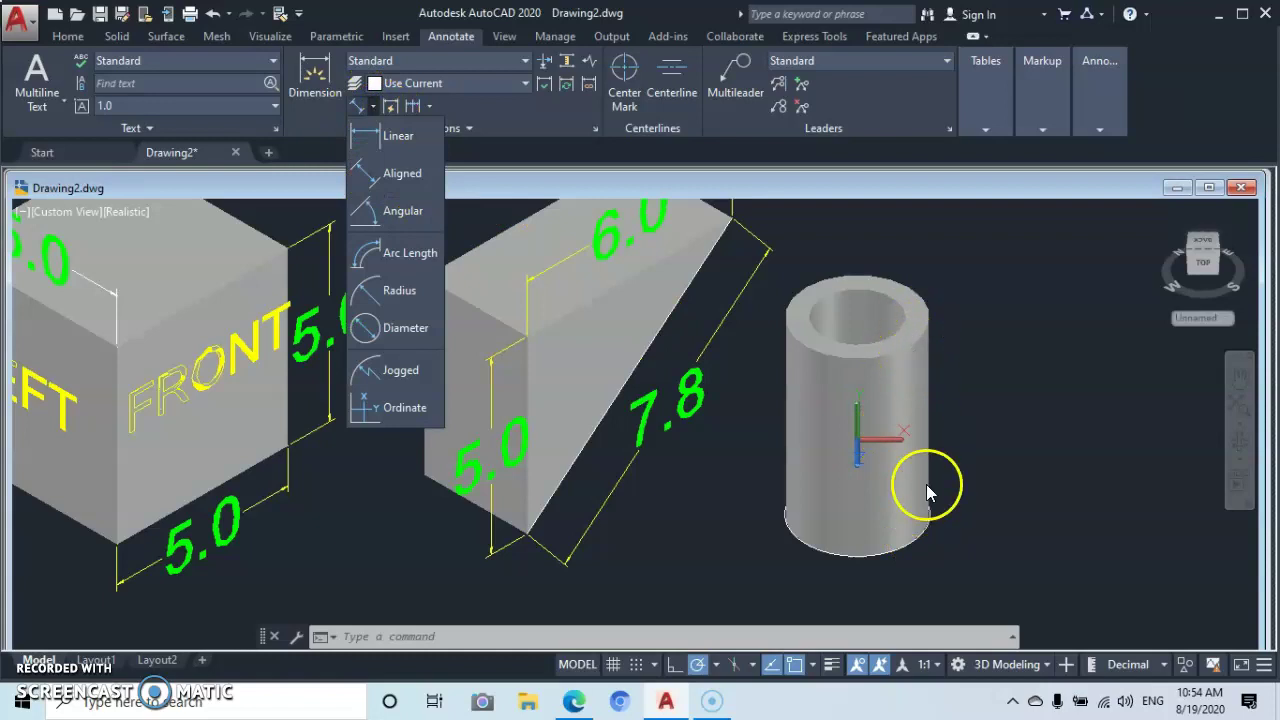
{"action": "left_click", "coordinate": [366, 137]}
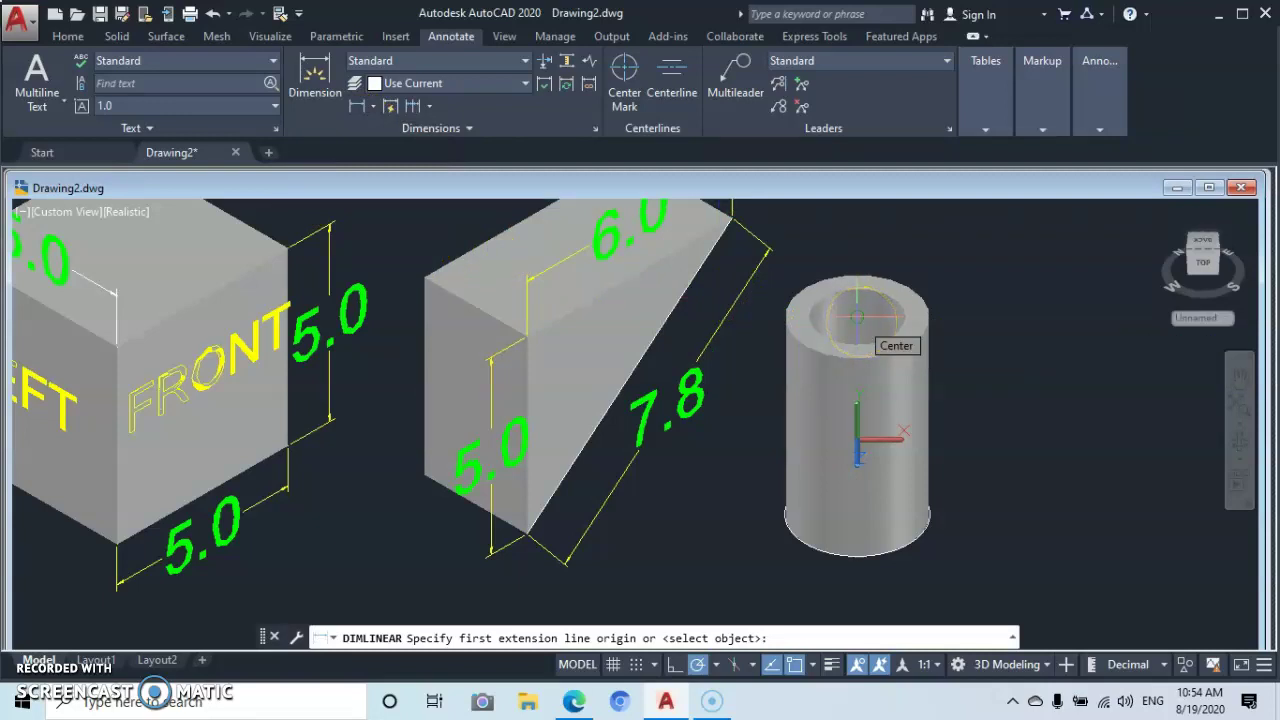
{"action": "left_click", "coordinate": [861, 321]}
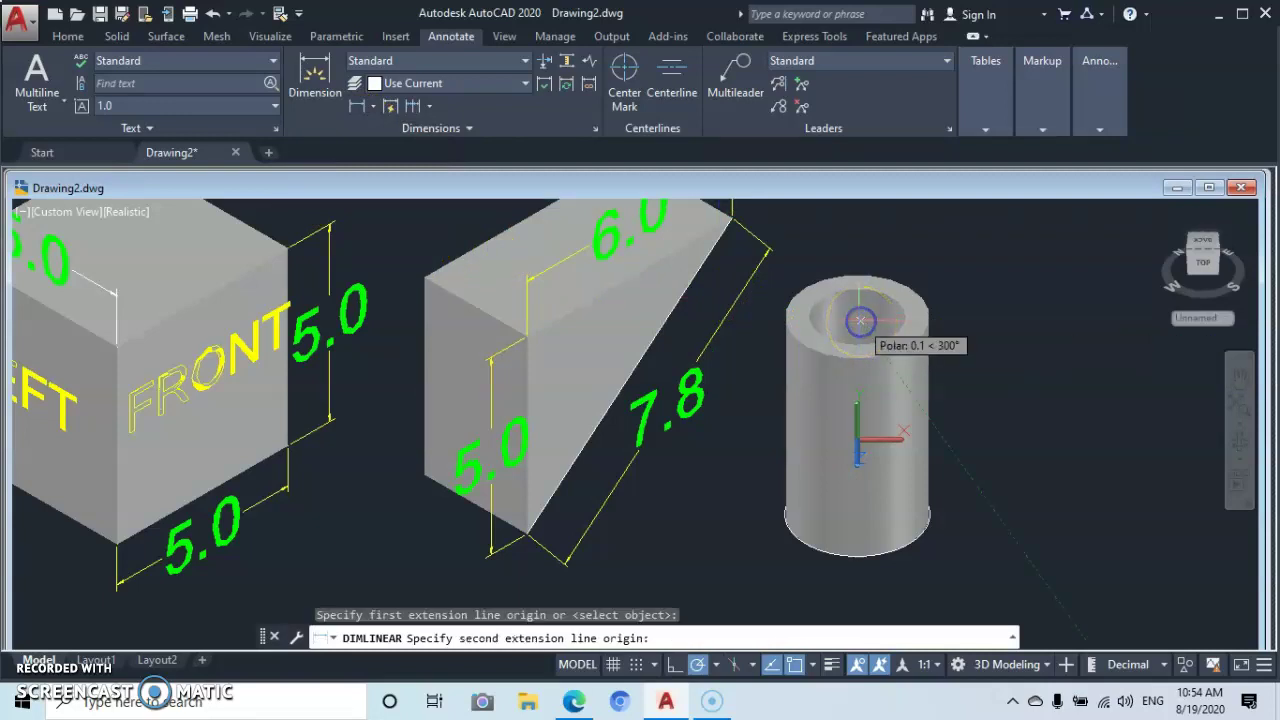
{"action": "left_click", "coordinate": [857, 515]}
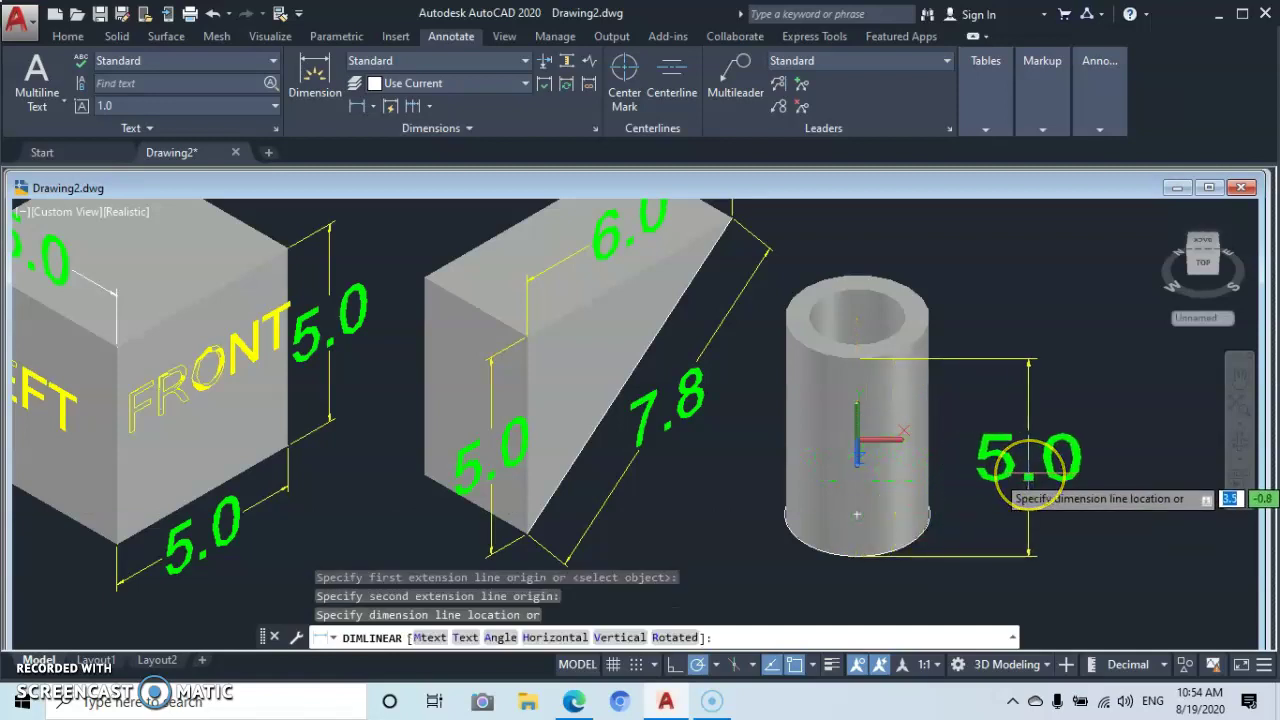
{"action": "left_click", "coordinate": [1029, 477]}
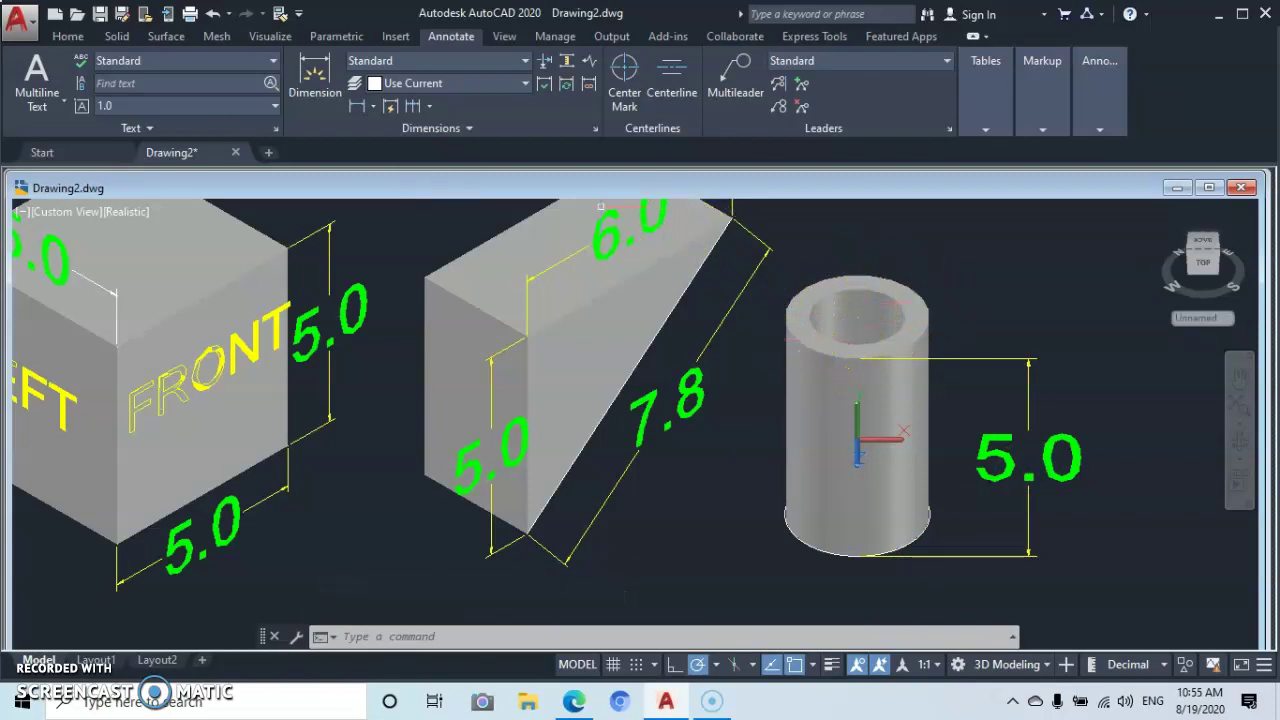
Align the UCS to the ring-shaped top face of the hollow cylinder with the UCS Face option.
{"action": "left_click", "coordinate": [67, 37]}
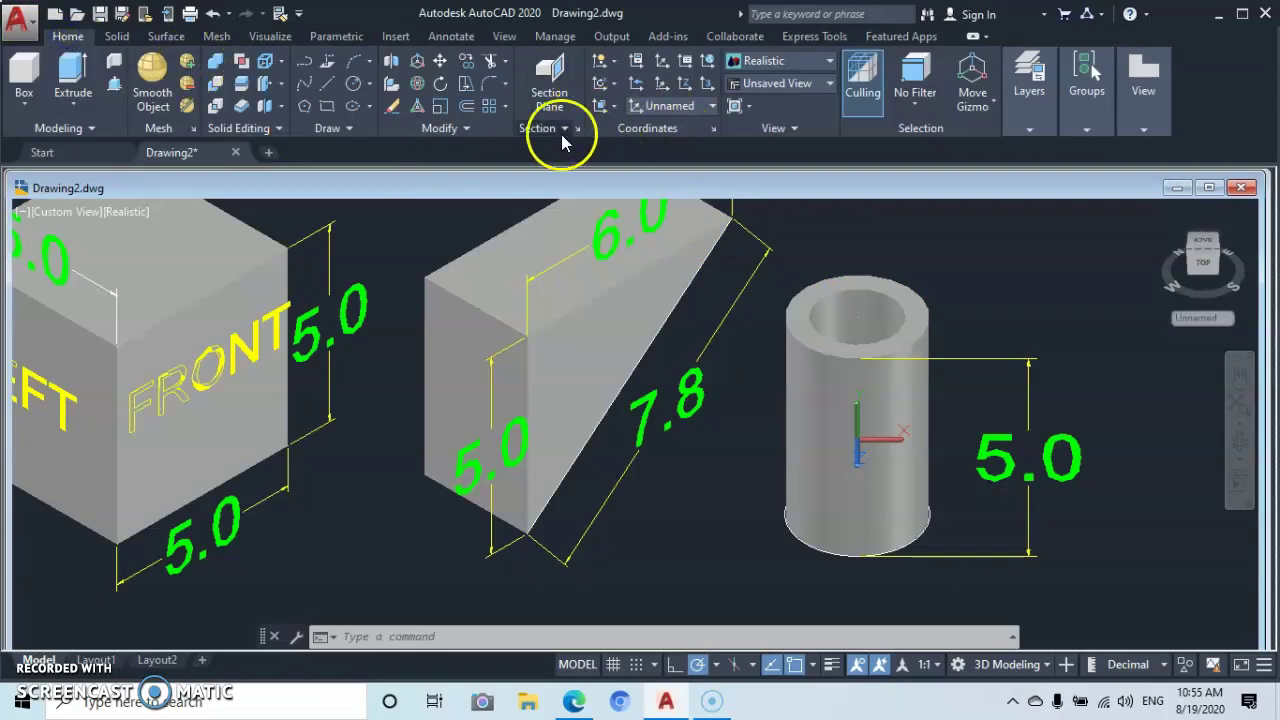
{"action": "left_click", "coordinate": [612, 108]}
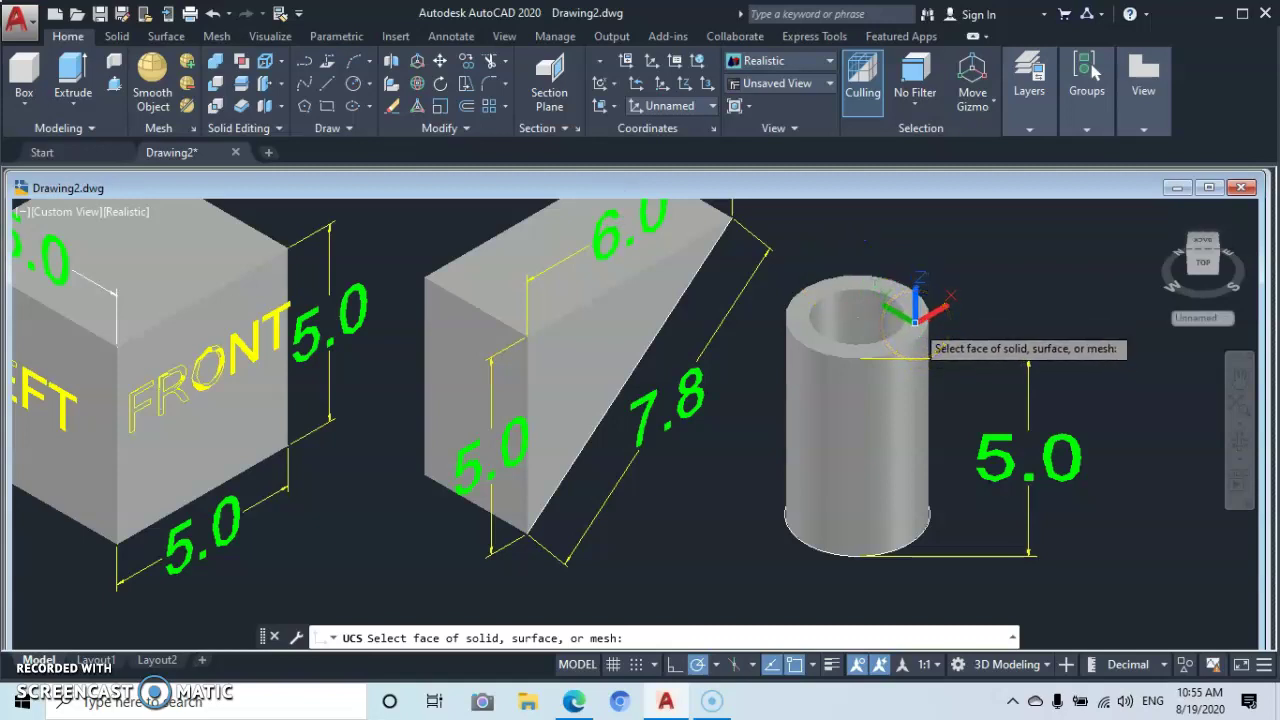
{"action": "left_click", "coordinate": [915, 325]}
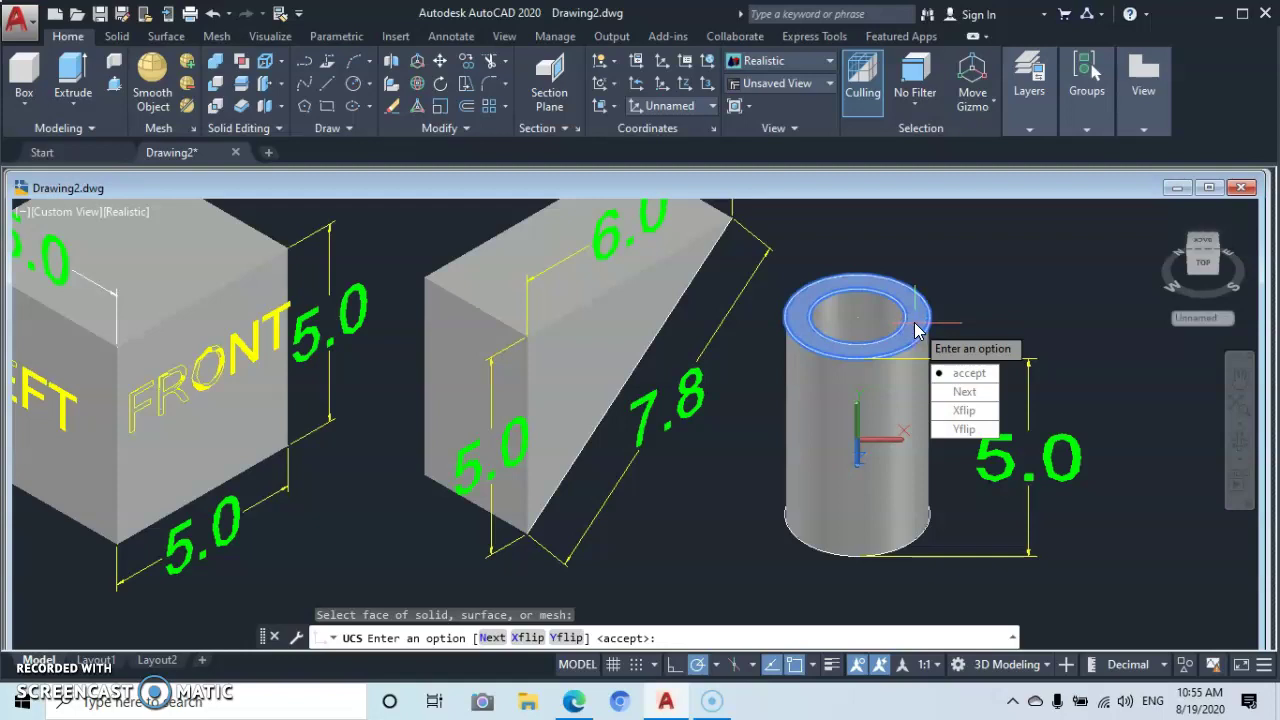
{"action": "key", "text": "Return"}
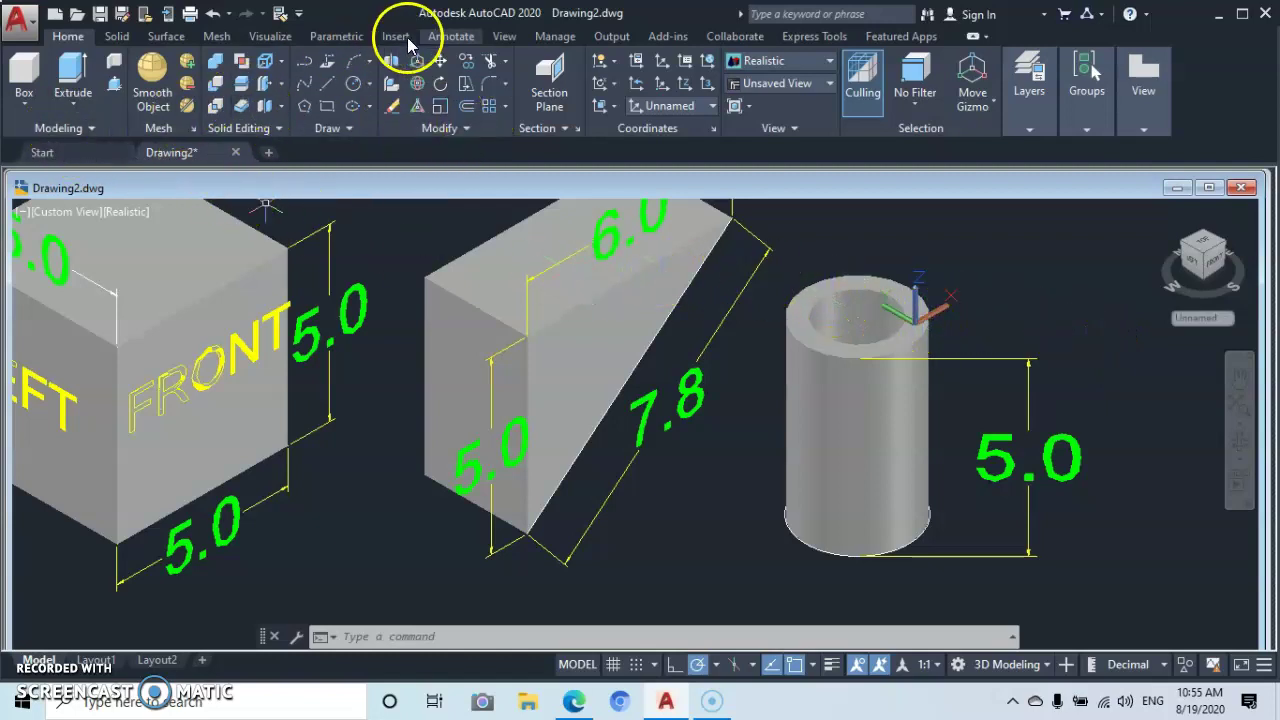
Add a radius dimension to the outer circle of the hollow cylinder's top face, placed outside the rim at about (-0.4, 3.1).
{"action": "left_click", "coordinate": [455, 37]}
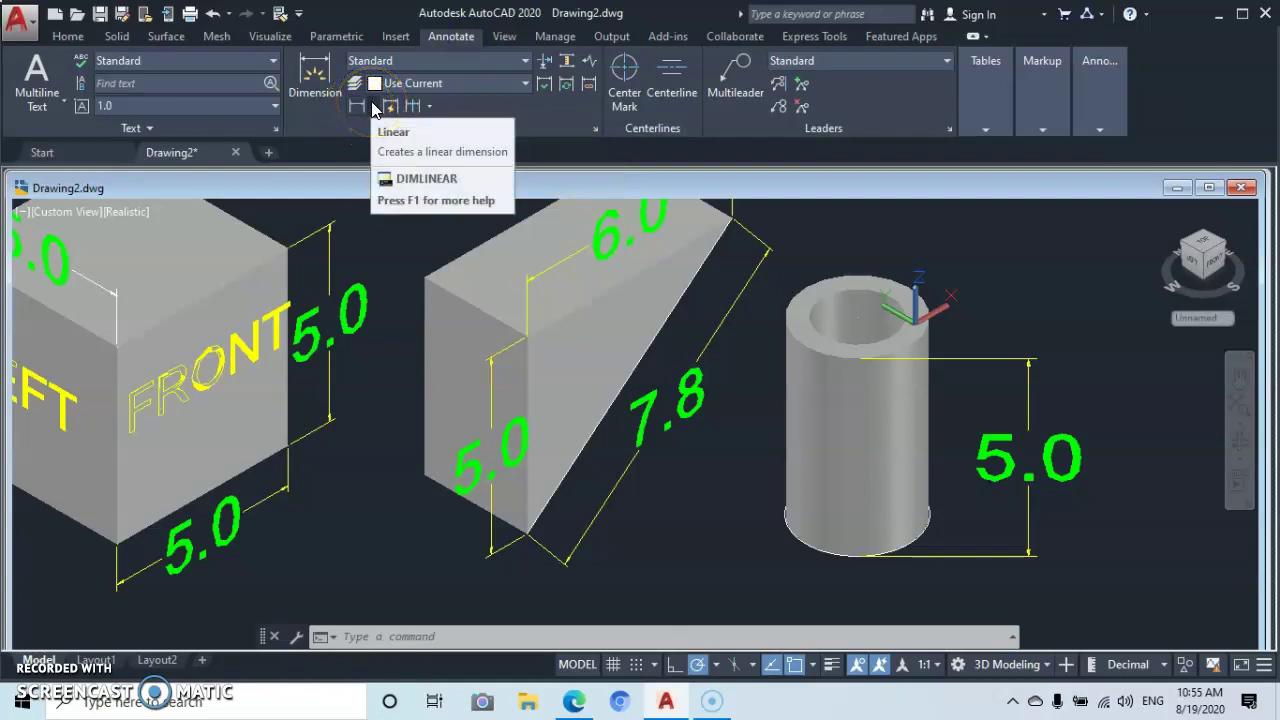
{"action": "left_click", "coordinate": [373, 108]}
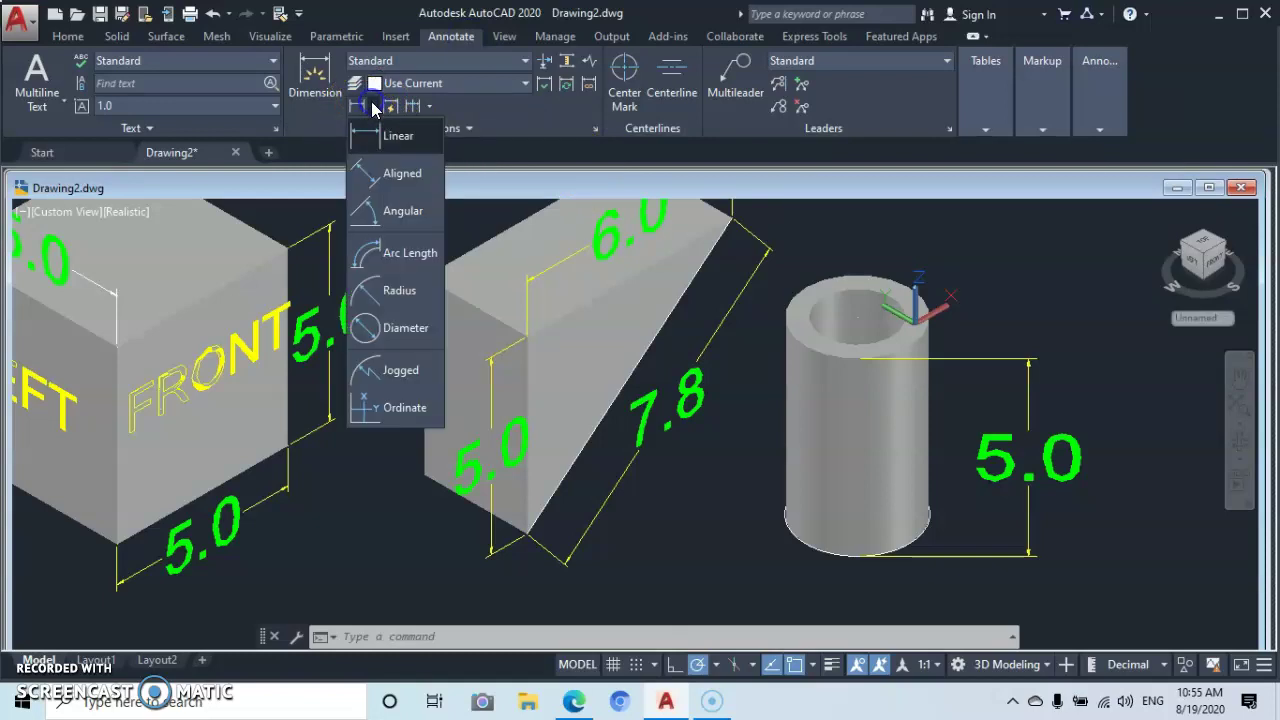
{"action": "left_click", "coordinate": [377, 295]}
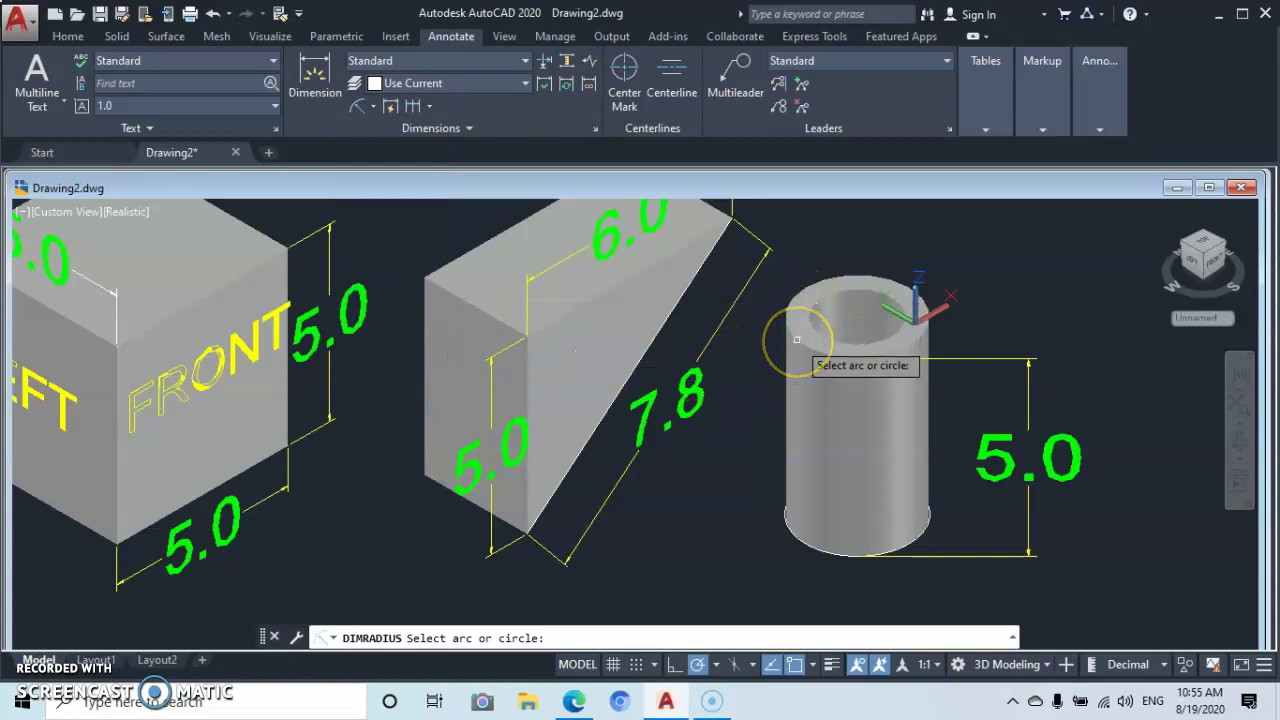
{"action": "left_click", "coordinate": [796, 340]}
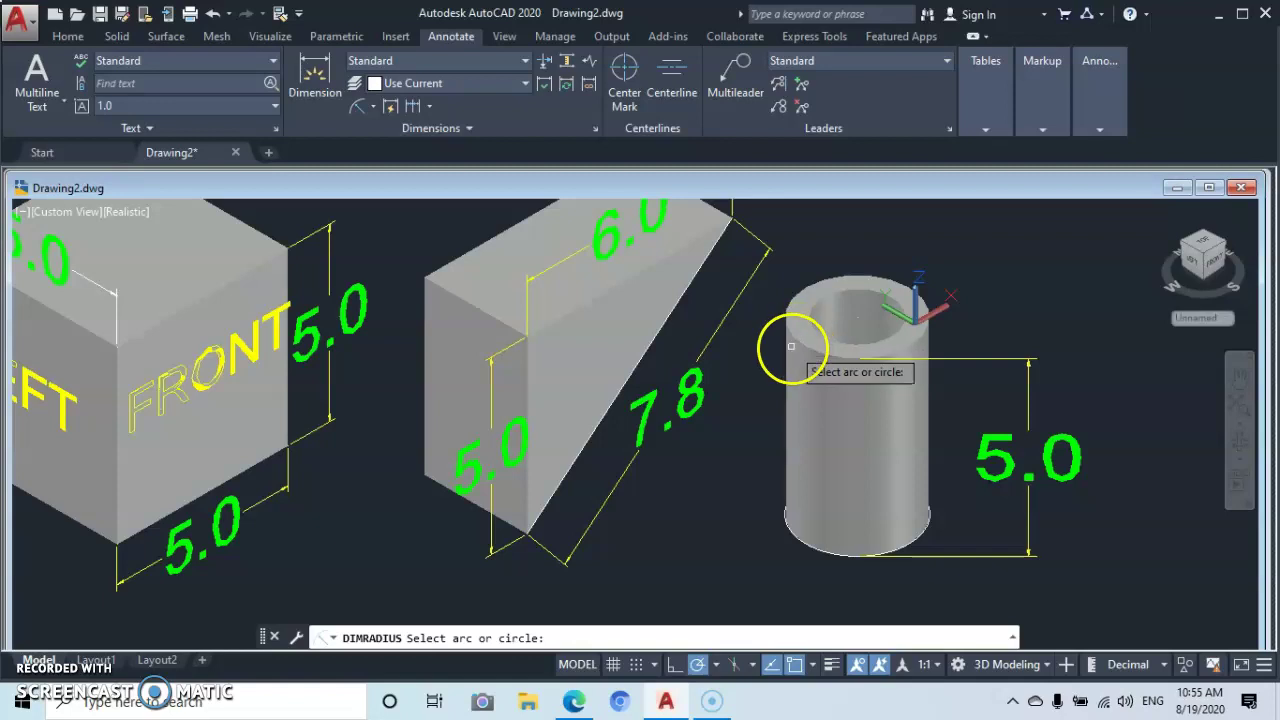
{"action": "left_click", "coordinate": [796, 338]}
{"action": "left_click_drag", "start_coordinate": [793, 339], "coordinate": [793, 275]}
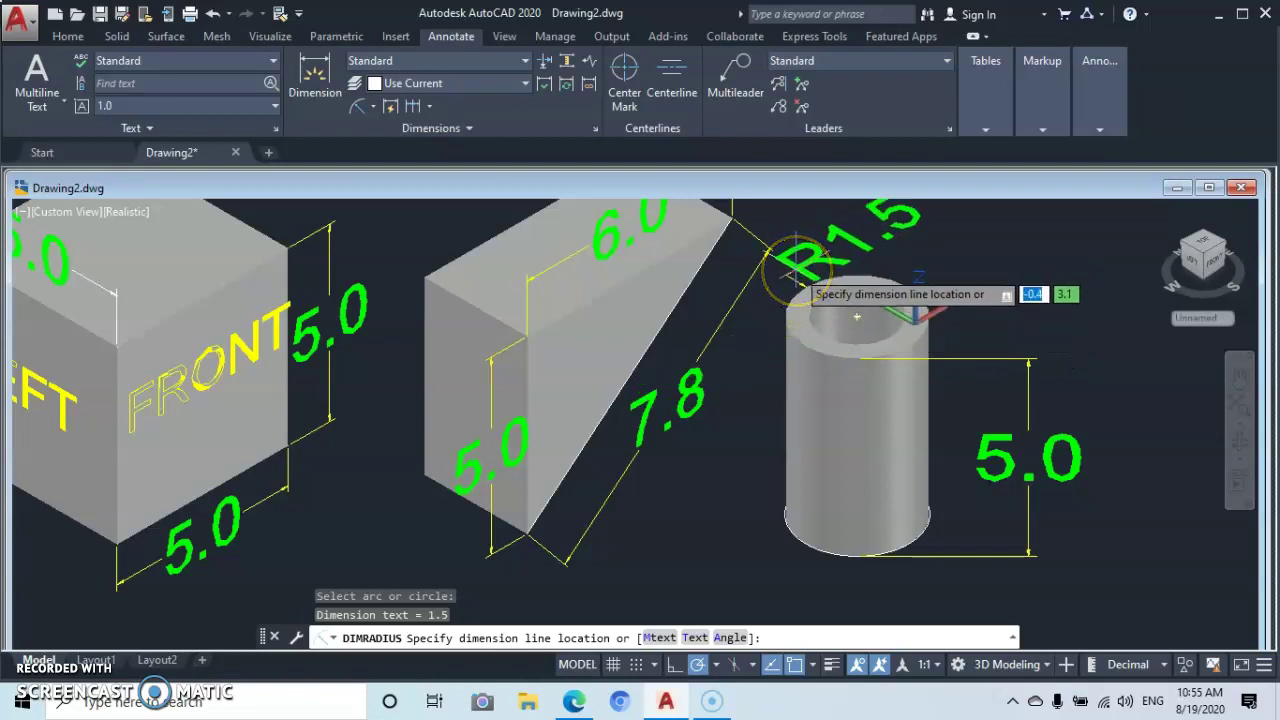
{"action": "left_click", "coordinate": [795, 268]}
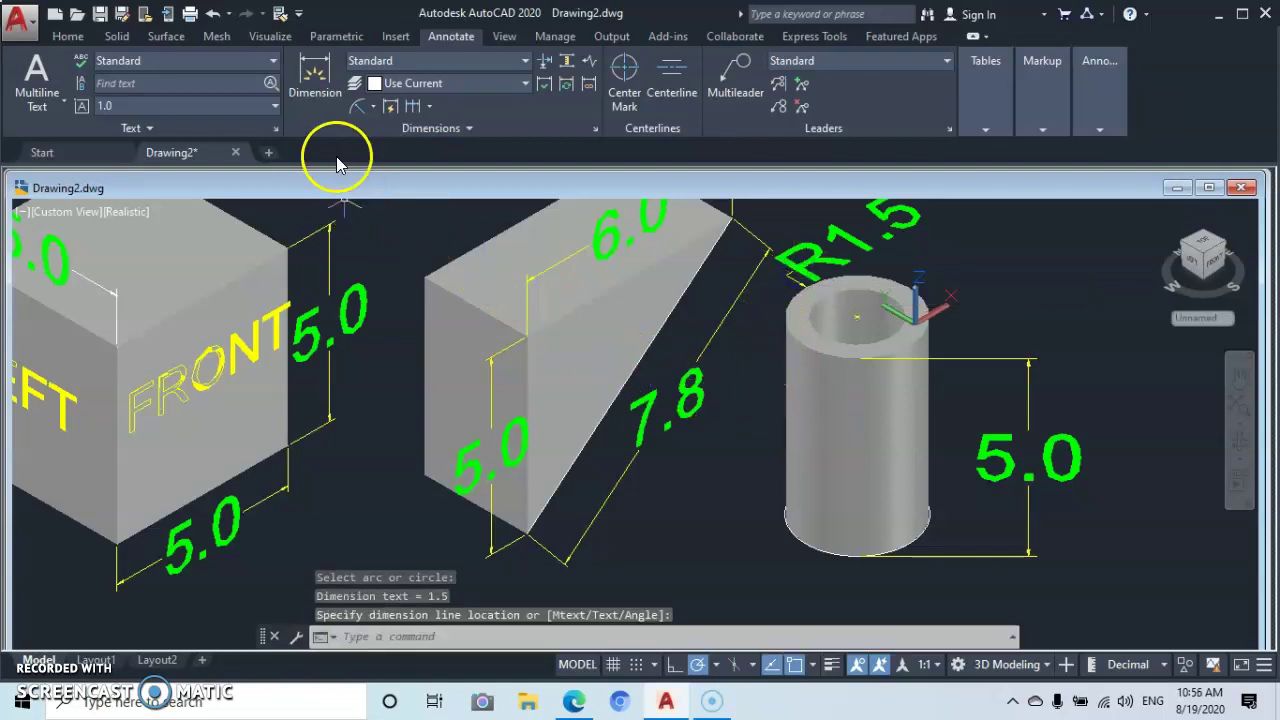
Add a radius dimension to the inner circle of the hollow cylinder's top face, placed in front of the cylinder at about (-3.7, -0.6).
{"action": "left_click", "coordinate": [360, 108]}
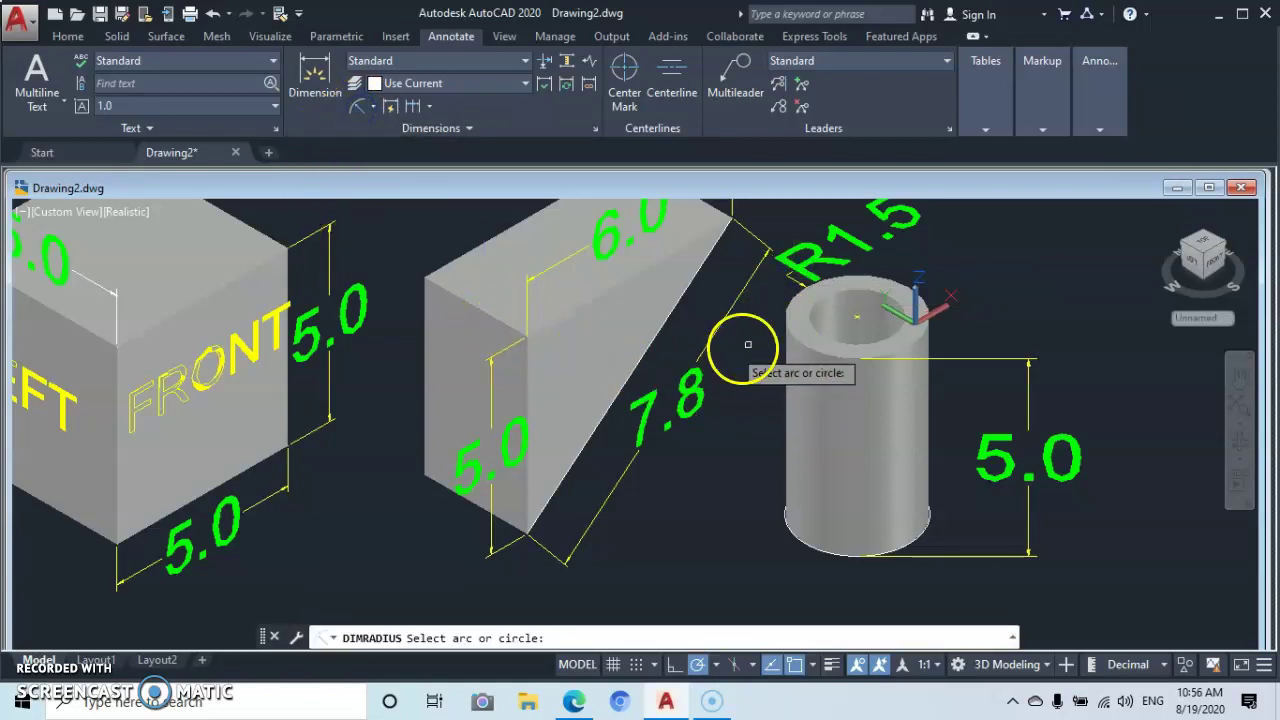
{"action": "left_click", "coordinate": [815, 327]}
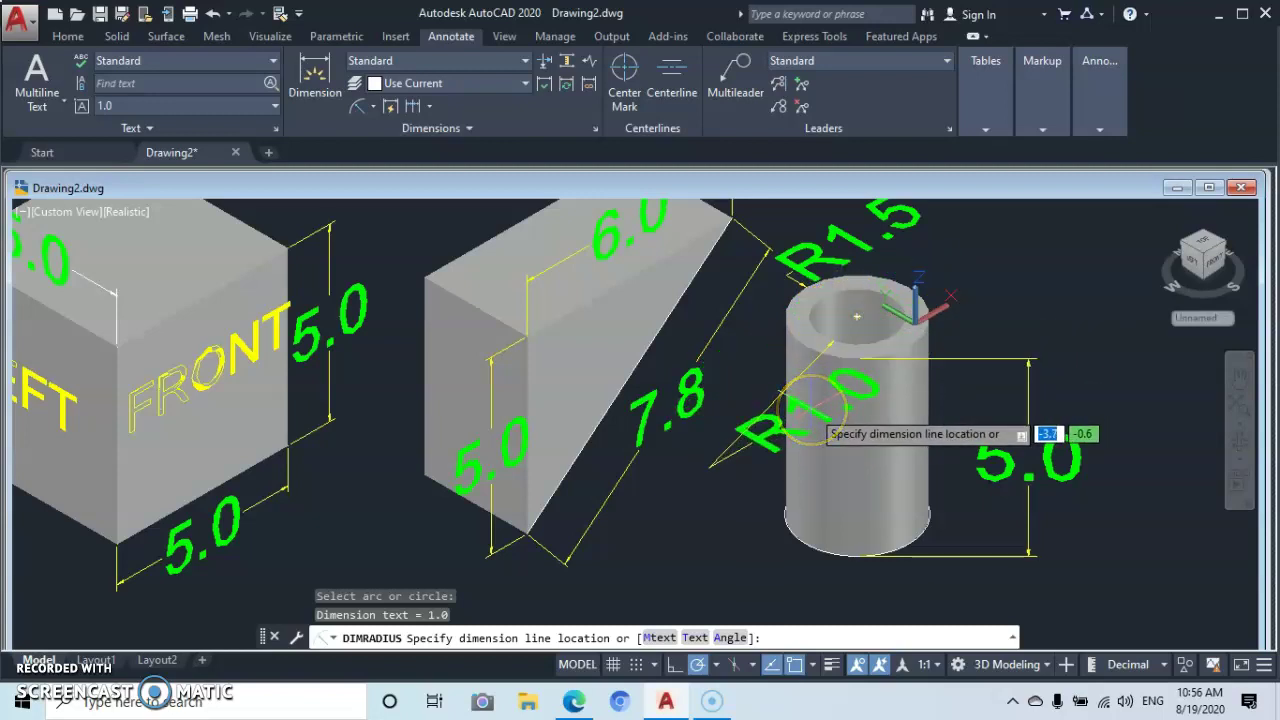
{"action": "left_click", "coordinate": [812, 409]}
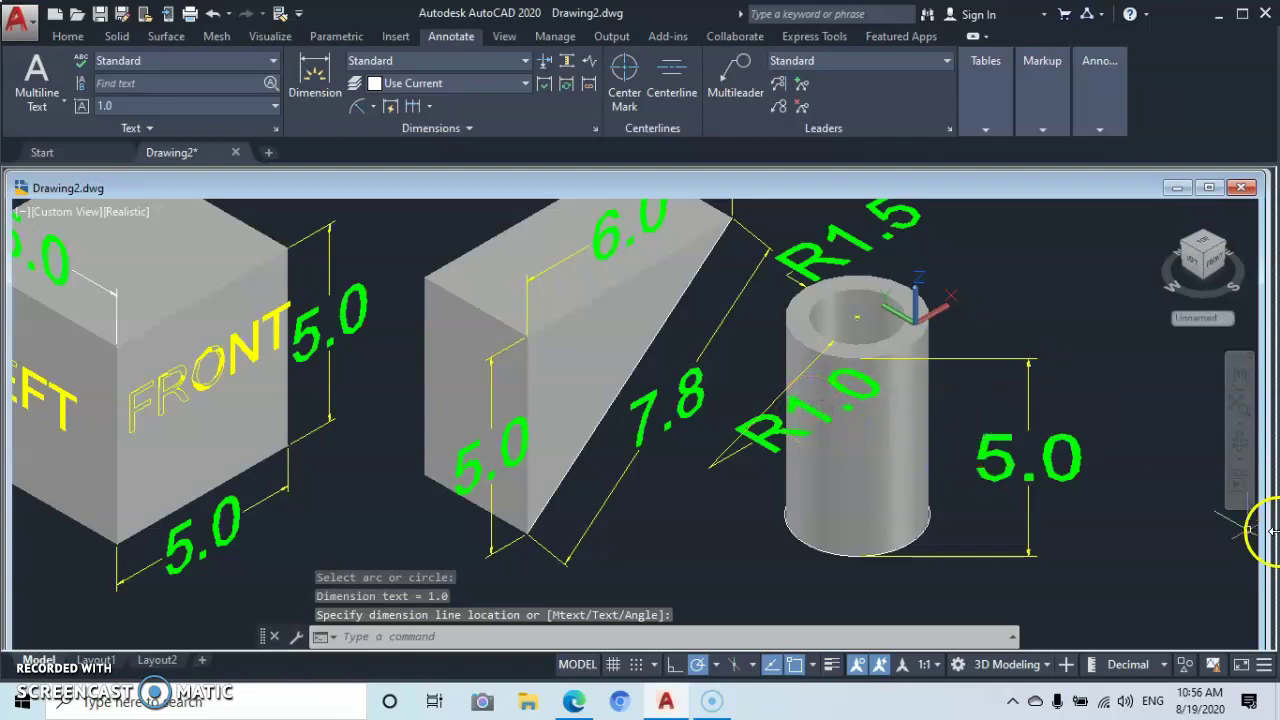
Orbit the model to a lower, more frontal angle to examine the dimensions on the cube, wedge and hollow cylinder.
{"action": "left_click", "coordinate": [1240, 443]}
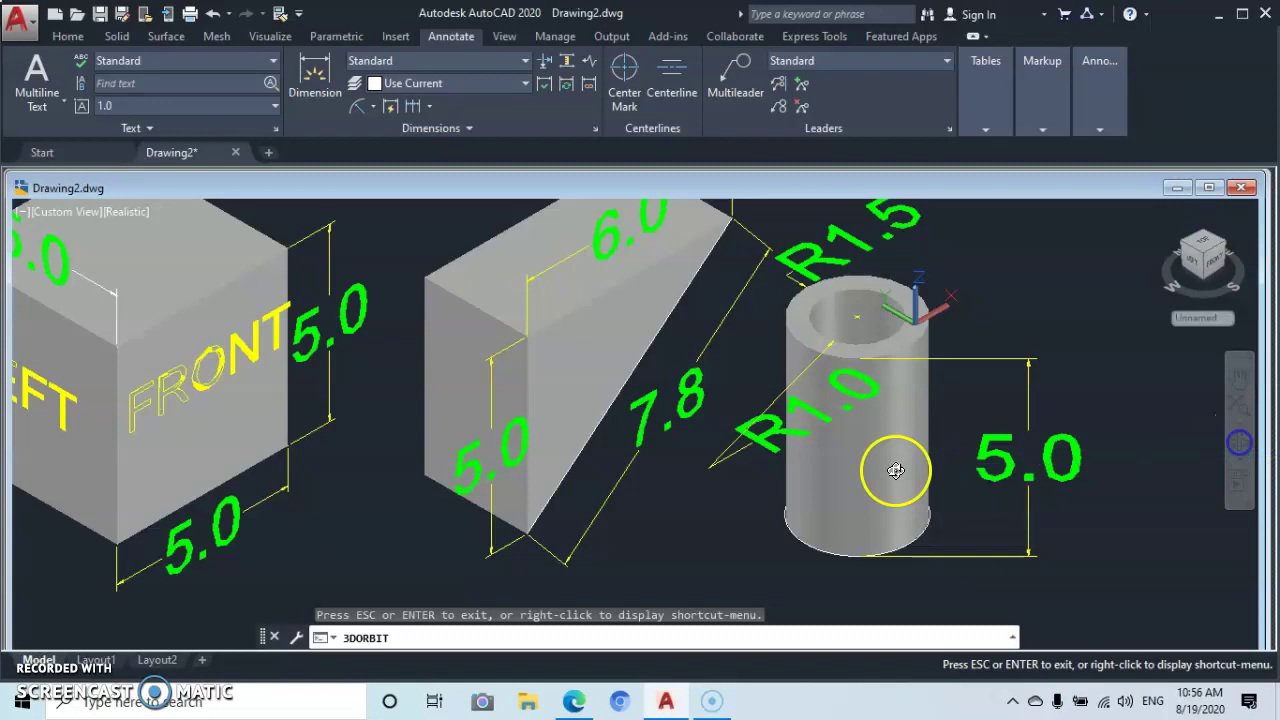
{"action": "left_click_drag", "start_coordinate": [554, 411], "coordinate": [528, 359]}
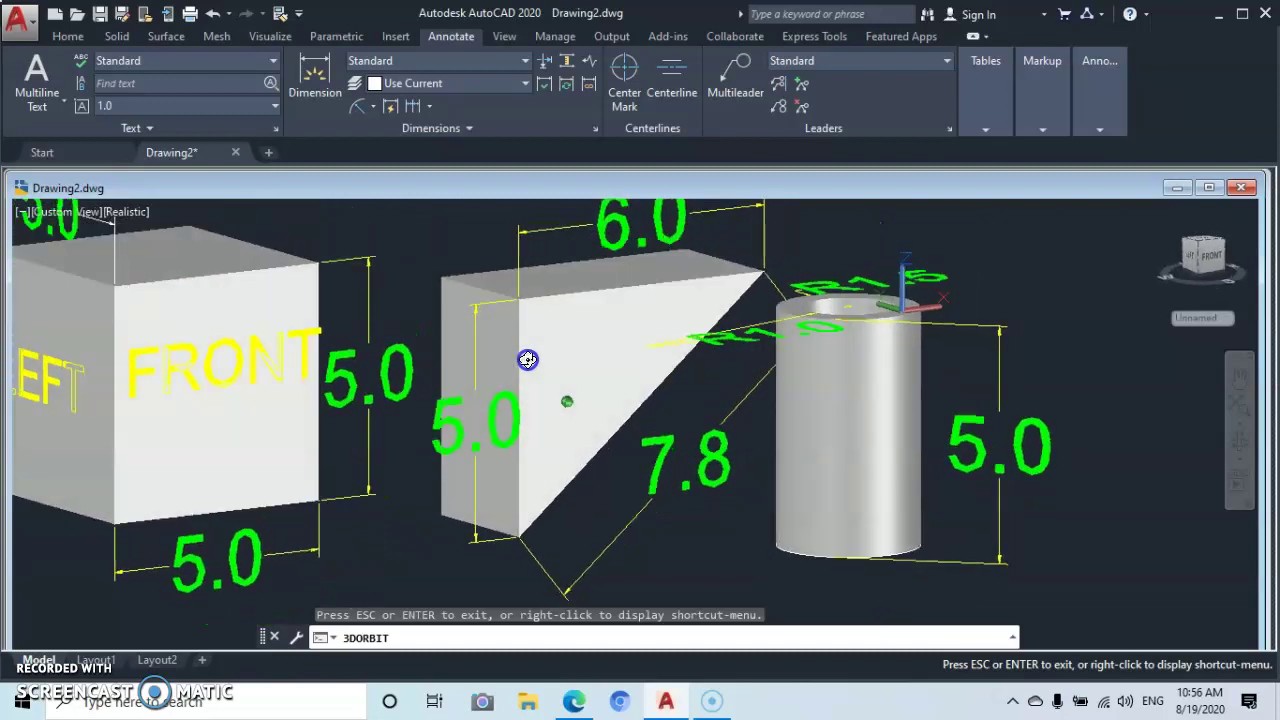
{"action": "right_click", "coordinate": [1035, 525]}
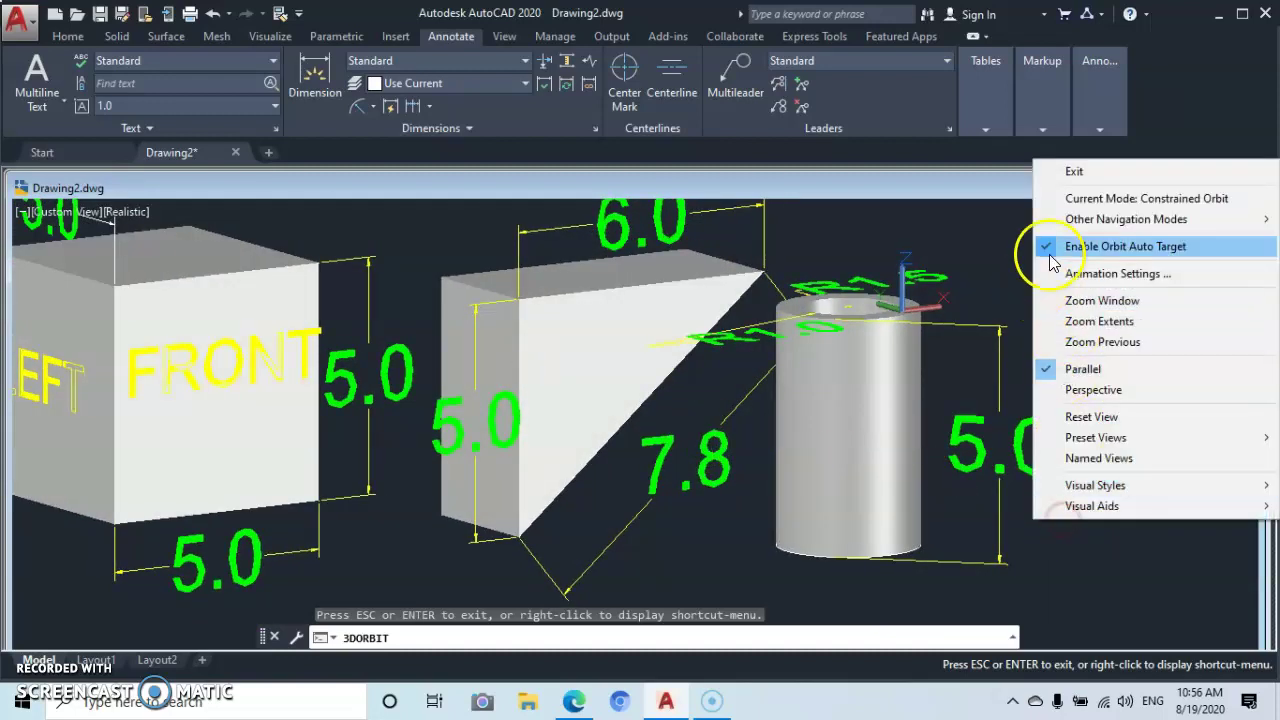
{"action": "left_click", "coordinate": [1073, 178]}
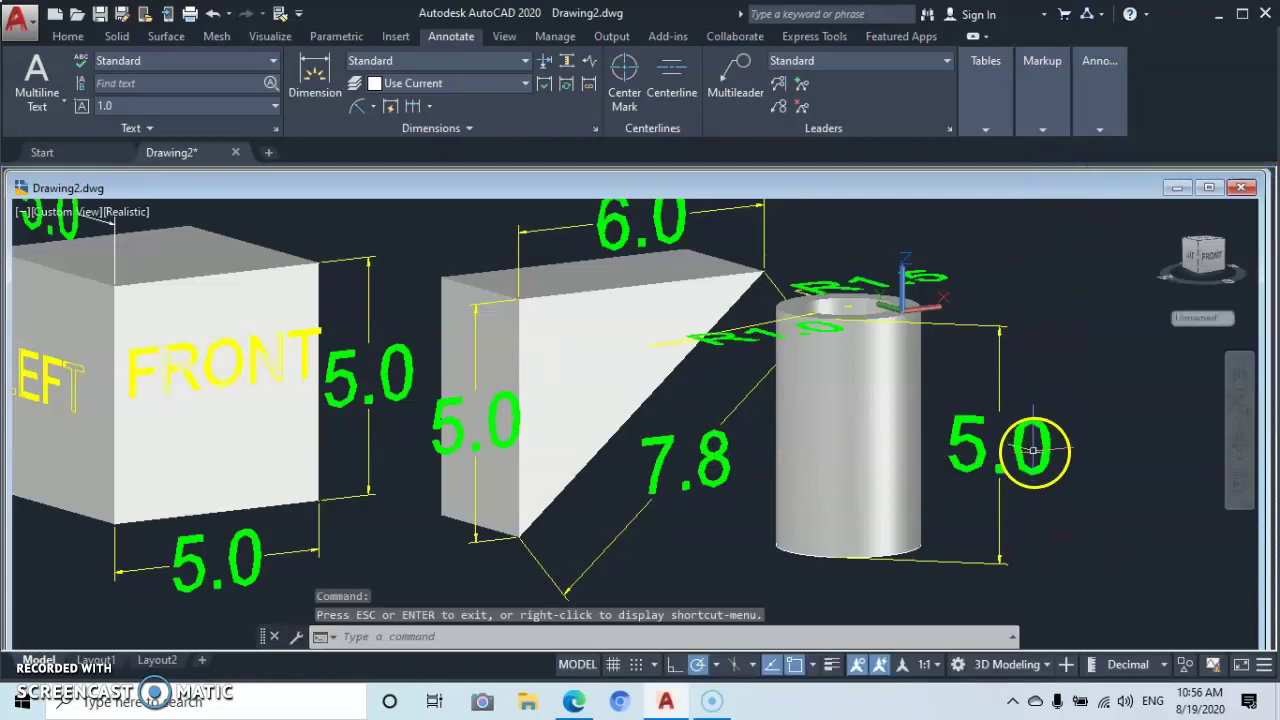